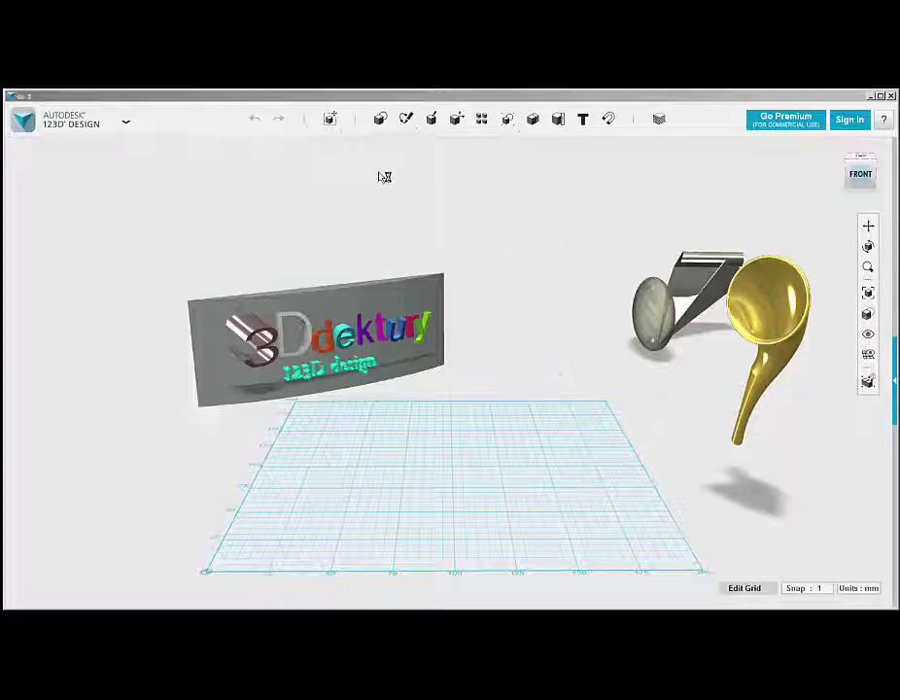
mouse_move(385, 121)
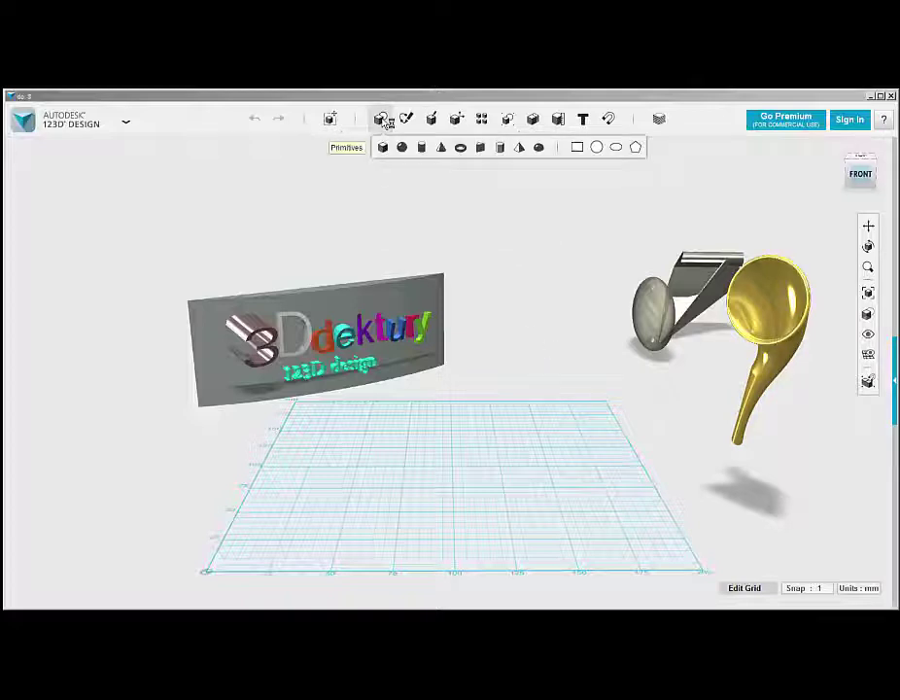
click(461, 148)
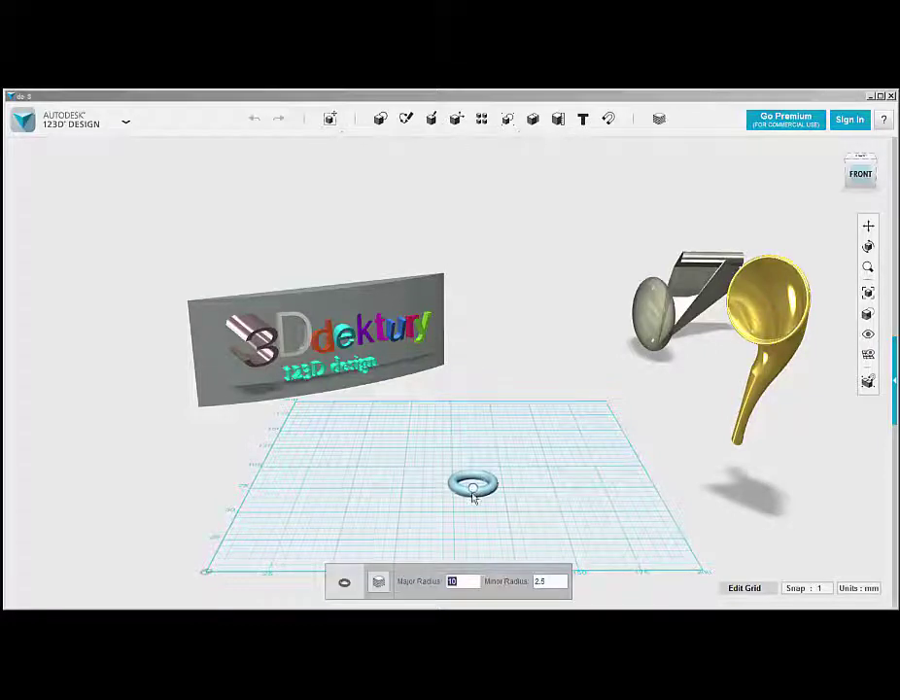
click(474, 496)
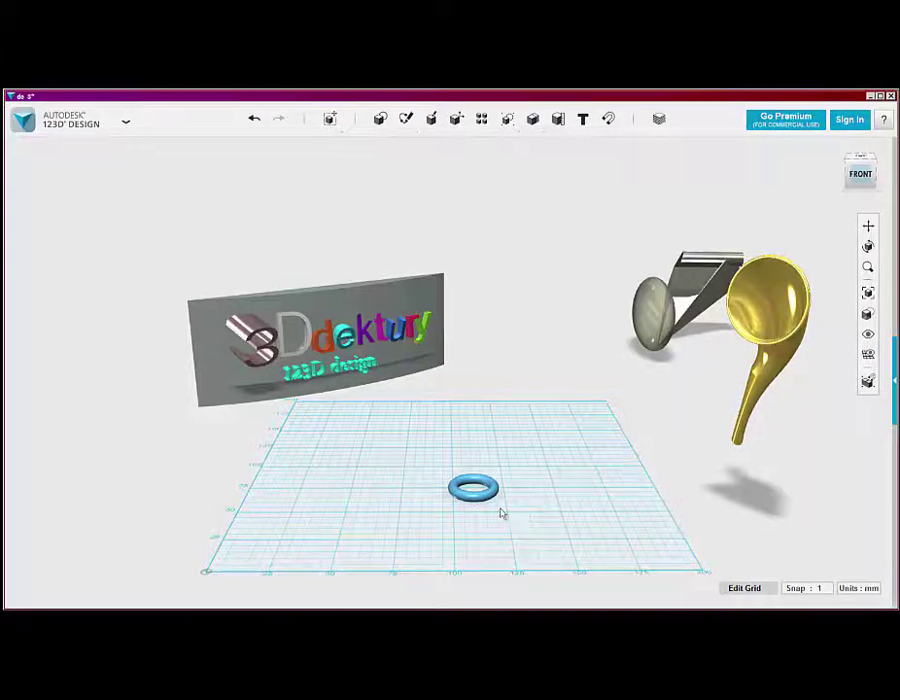
scroll(499, 509, up, 3)
scroll(483, 490, down, 2)
mouse_move(482, 119)
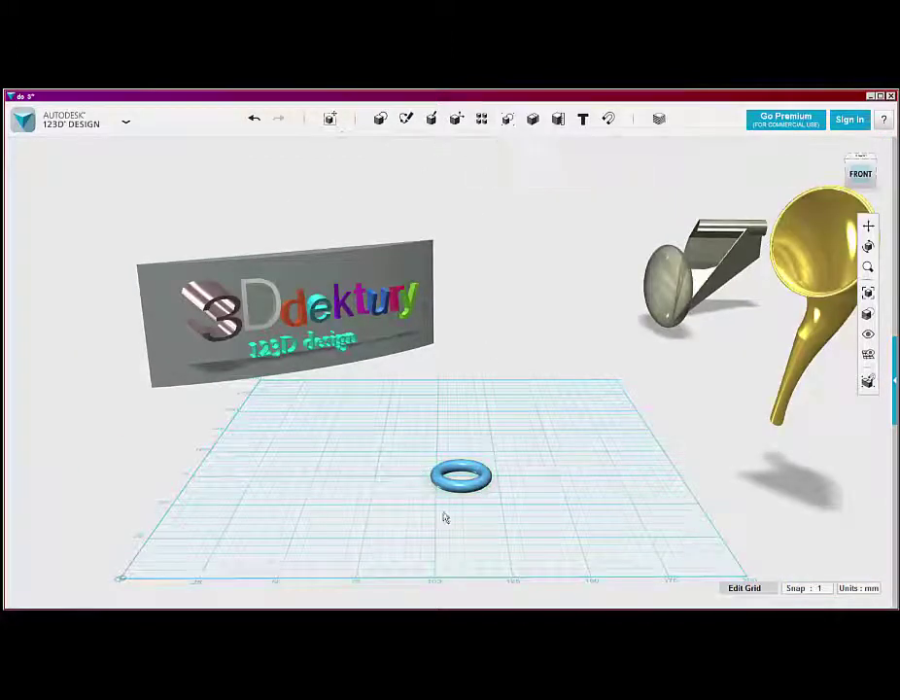
right_drag(466, 516, 485, 487)
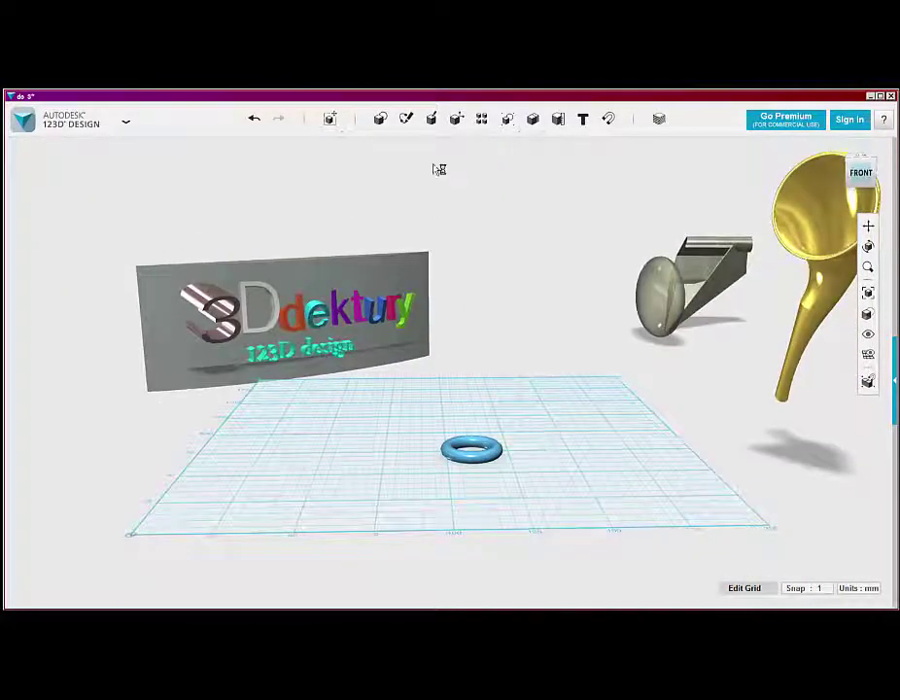
click(488, 467)
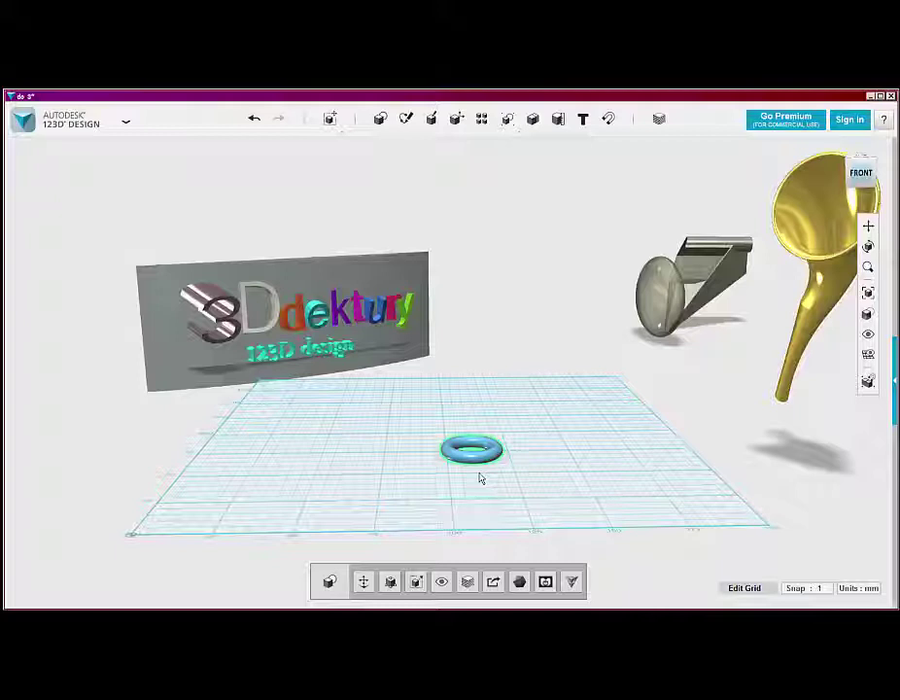
key(Delete)
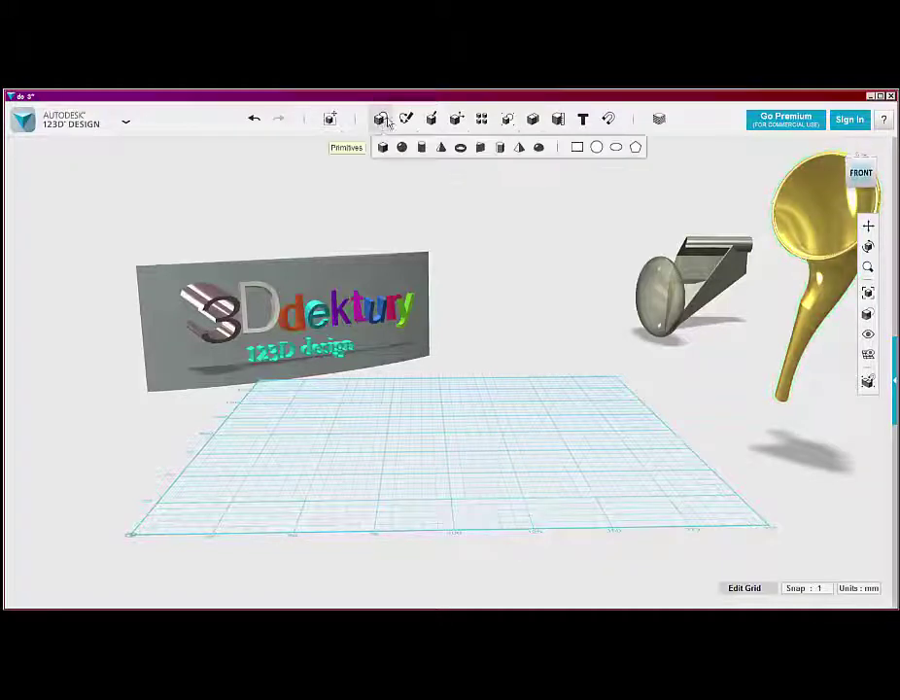
- Sketch a circle with a diameter of 120 mm on the grid and finish the sketch
mouse_move(430, 122)
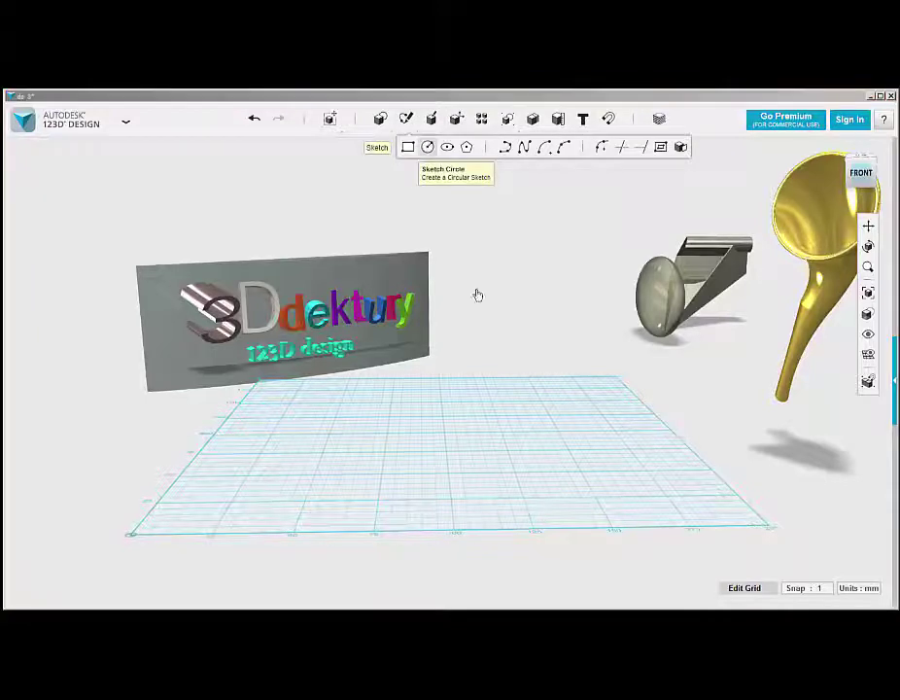
click(481, 456)
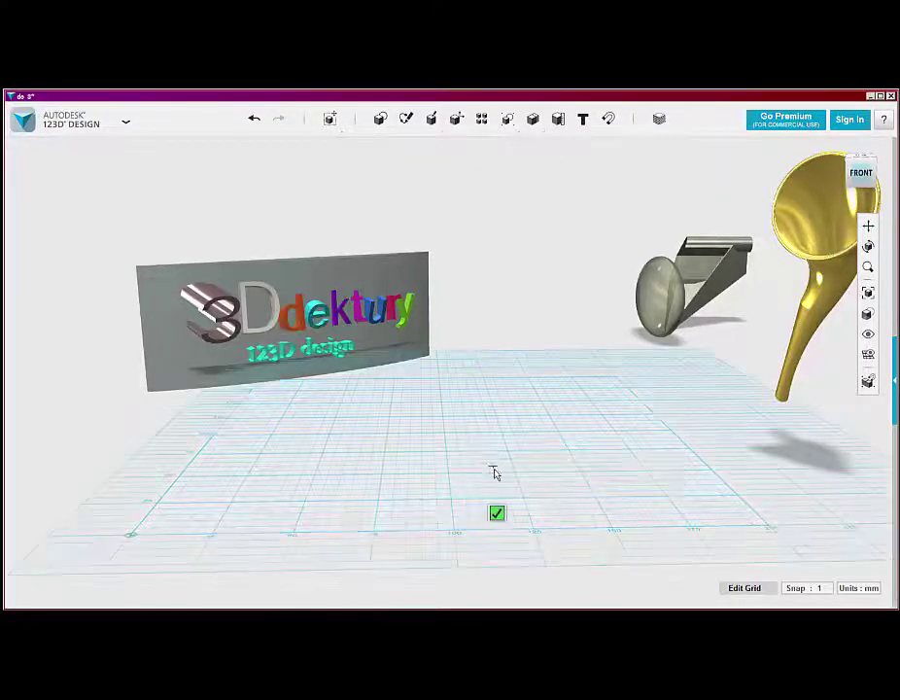
click(501, 454)
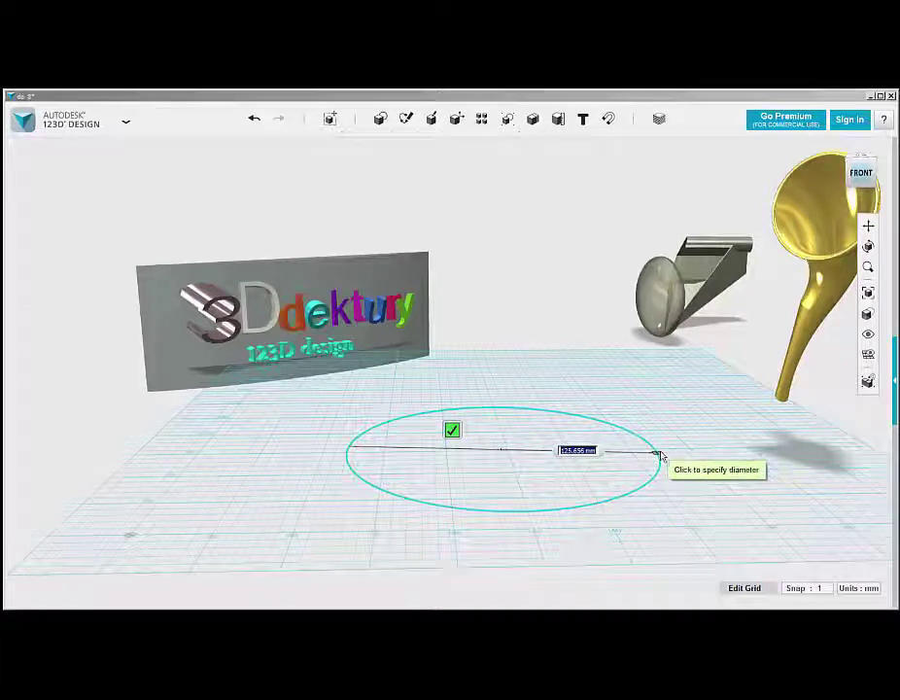
text(120)
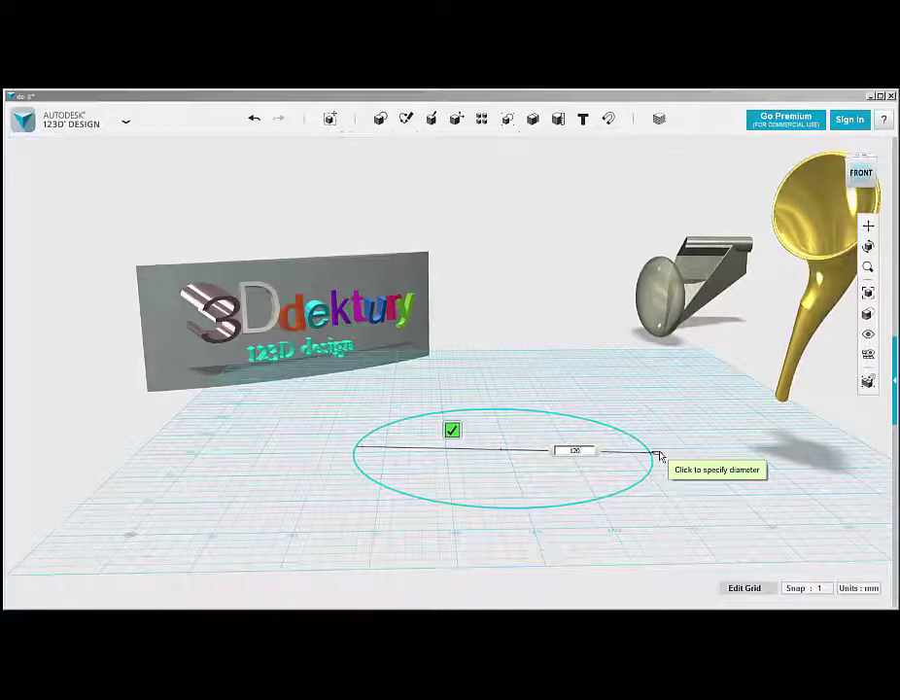
key(Tab)
click(503, 518)
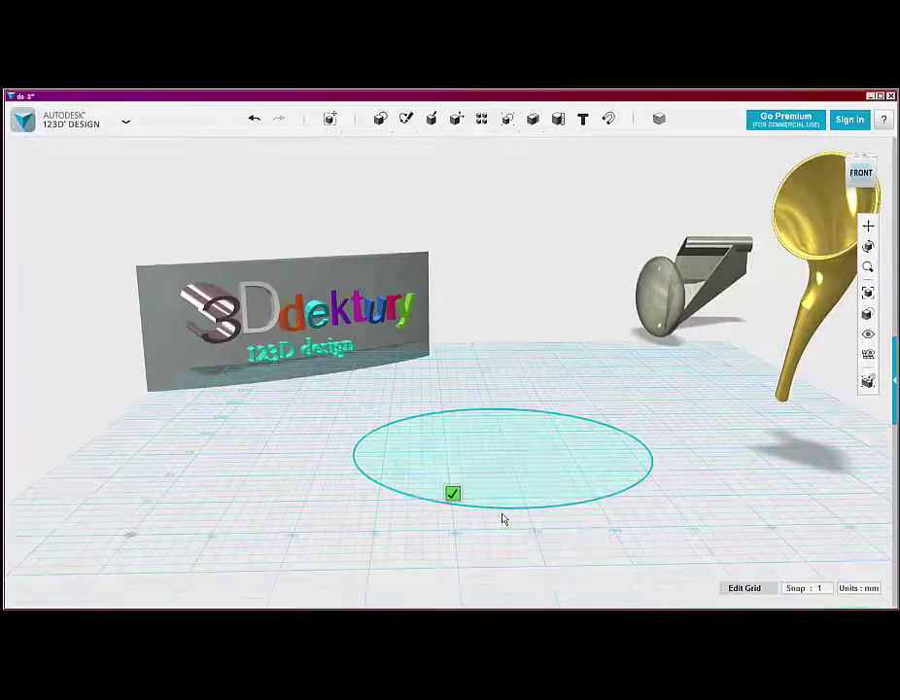
click(452, 493)
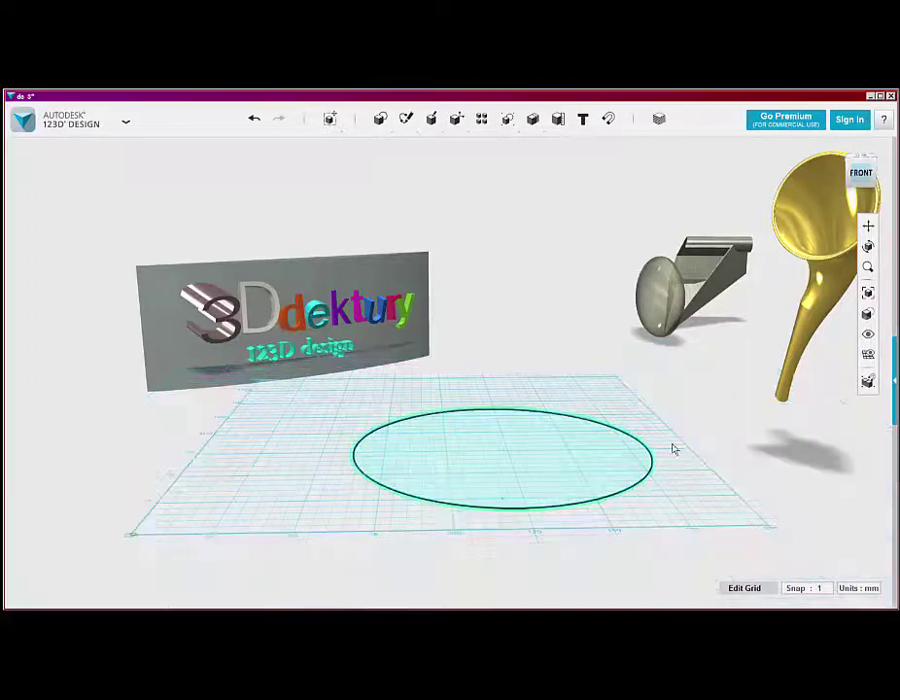
- Move the circle sketch so its centre lies on the nearest major grid intersection, in line with the 125 mm mark
right_drag(544, 333, 541, 354)
scroll(540, 354, down, 5)
scroll(518, 473, up, 1)
scroll(507, 430, up, 2)
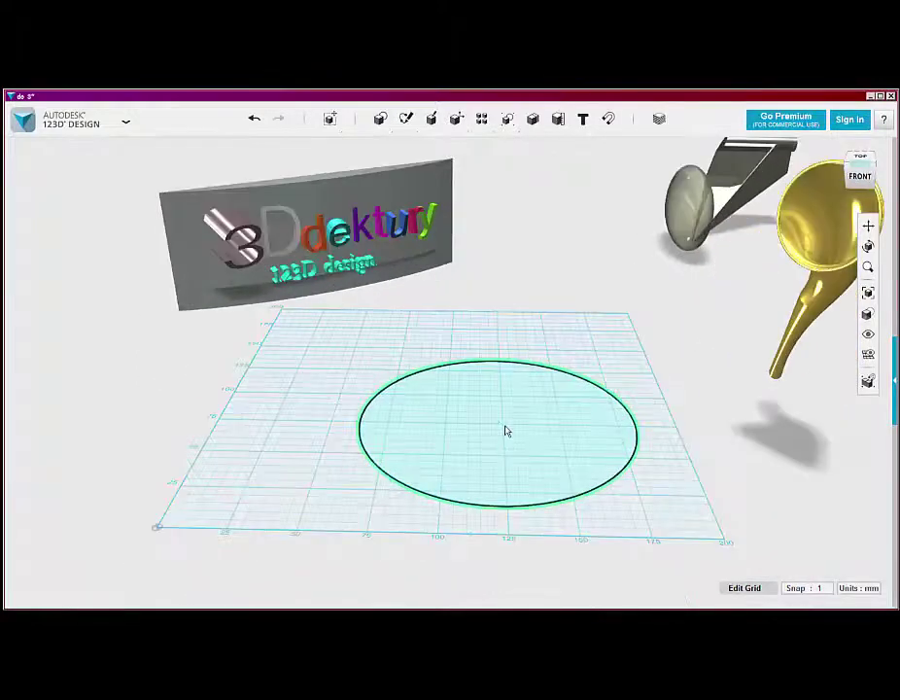
scroll(503, 430, up, 4)
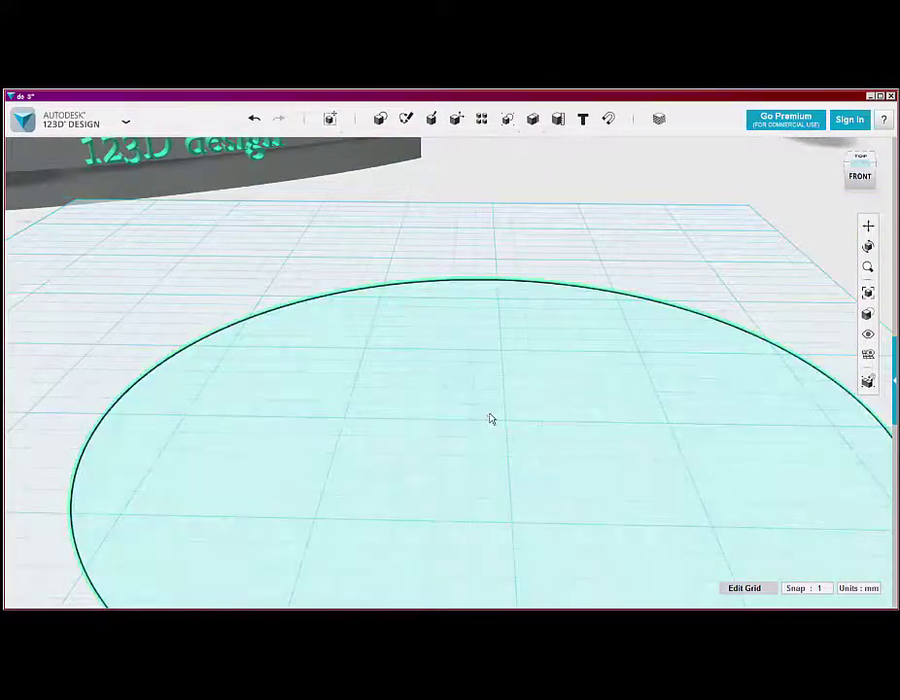
drag(491, 419, 507, 426)
click(507, 424)
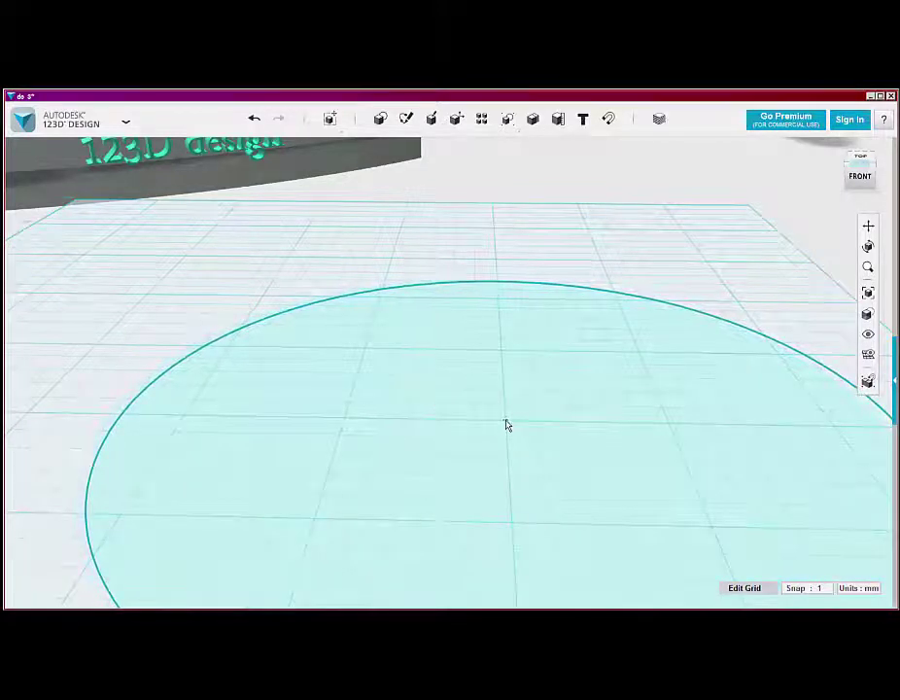
- Extrude the circle upward by about 8 mm to form a flat disc
scroll(416, 264, down, 5)
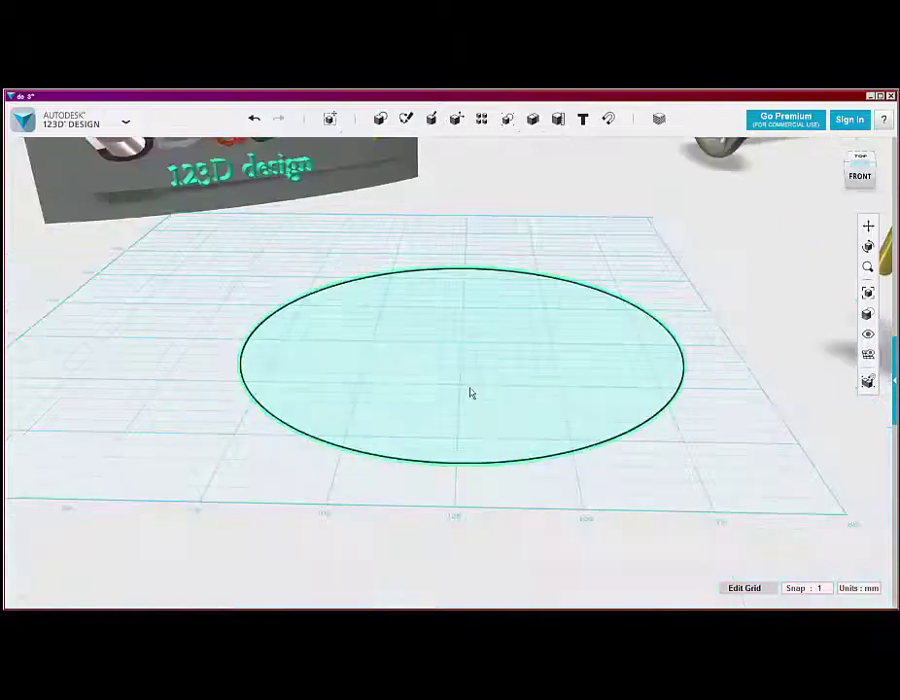
scroll(431, 343, up, 5)
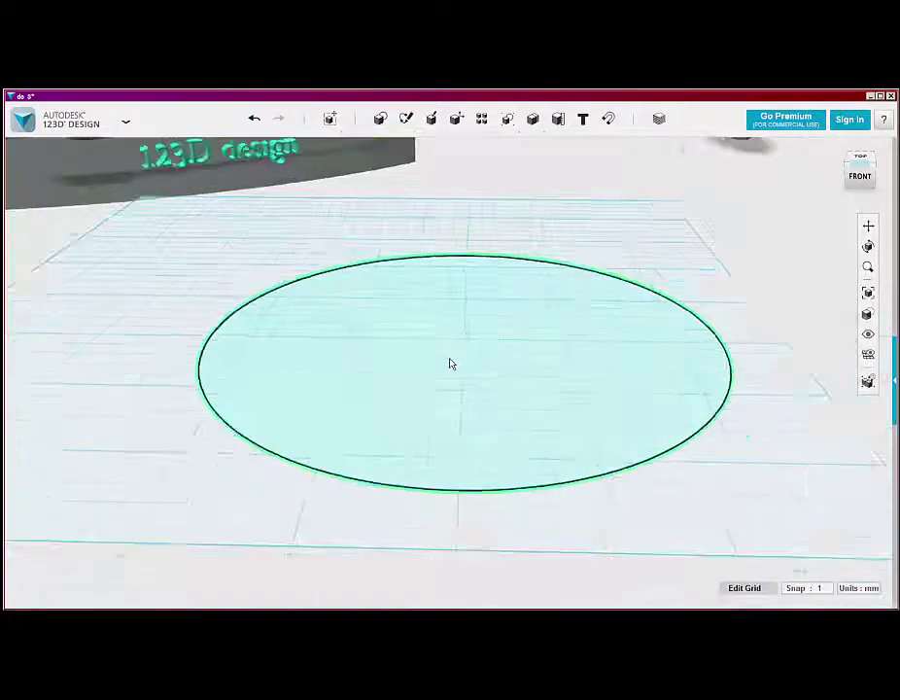
scroll(529, 281, down, 2)
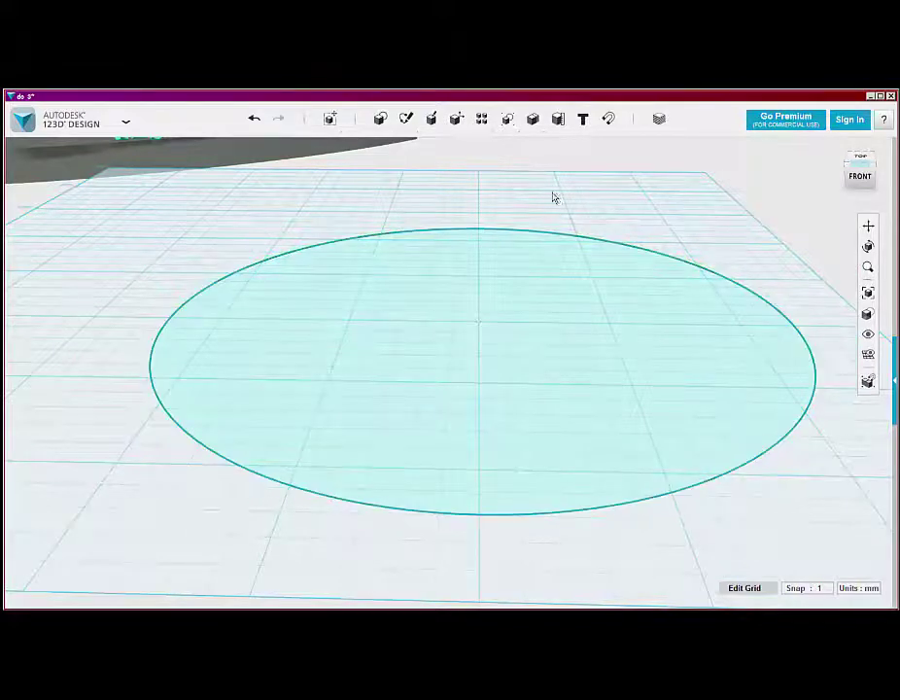
click(503, 293)
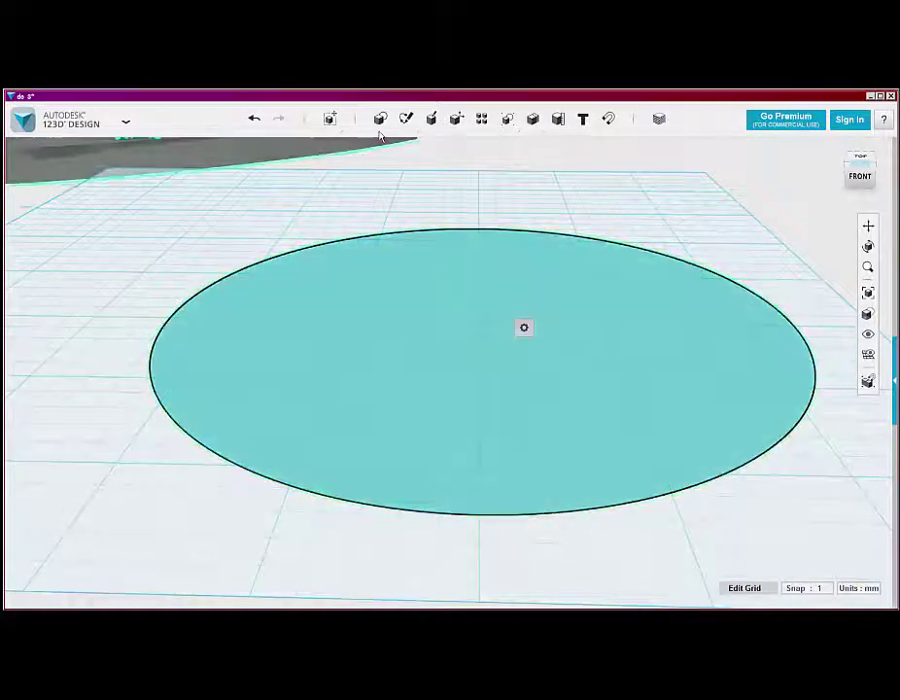
mouse_move(432, 123)
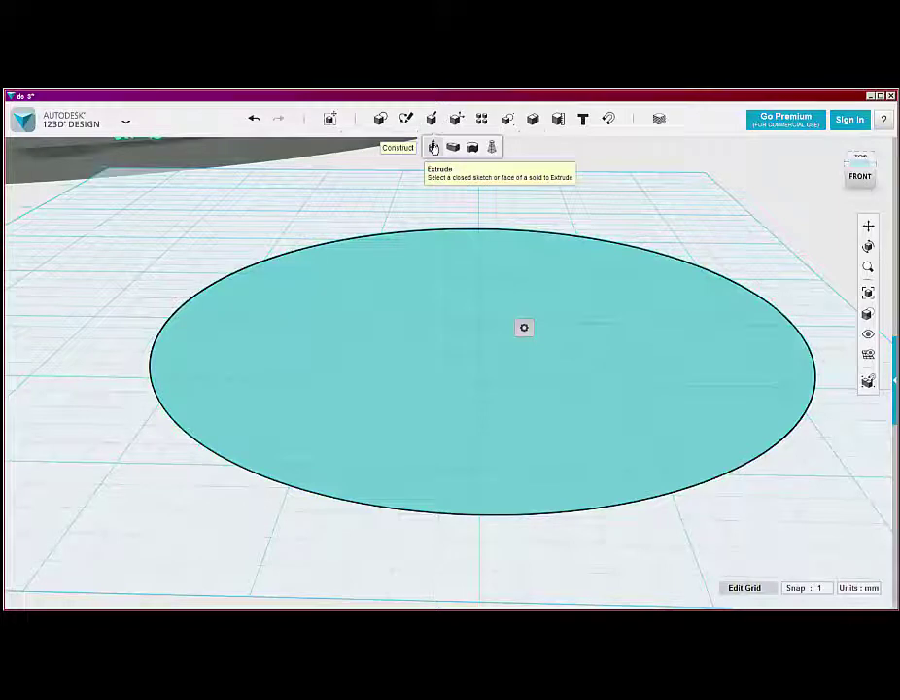
click(433, 146)
drag(479, 304, 478, 265)
right_drag(766, 480, 726, 397)
scroll(700, 390, down, 3)
right_drag(653, 497, 685, 433)
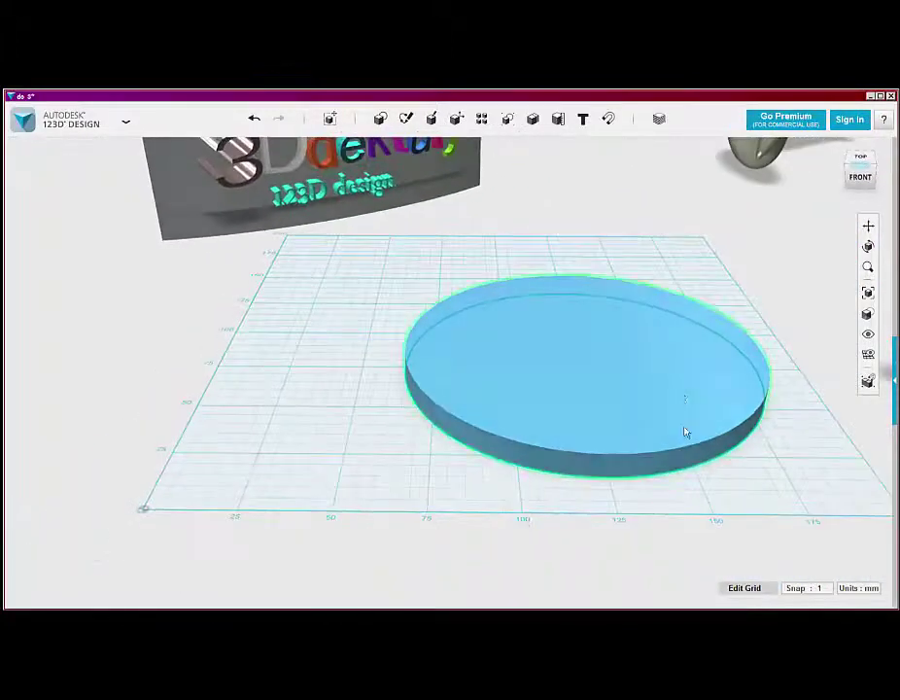
right_drag(694, 277, 690, 270)
- Duplicate the disc in place and move the copy up 5 mm
click(589, 334)
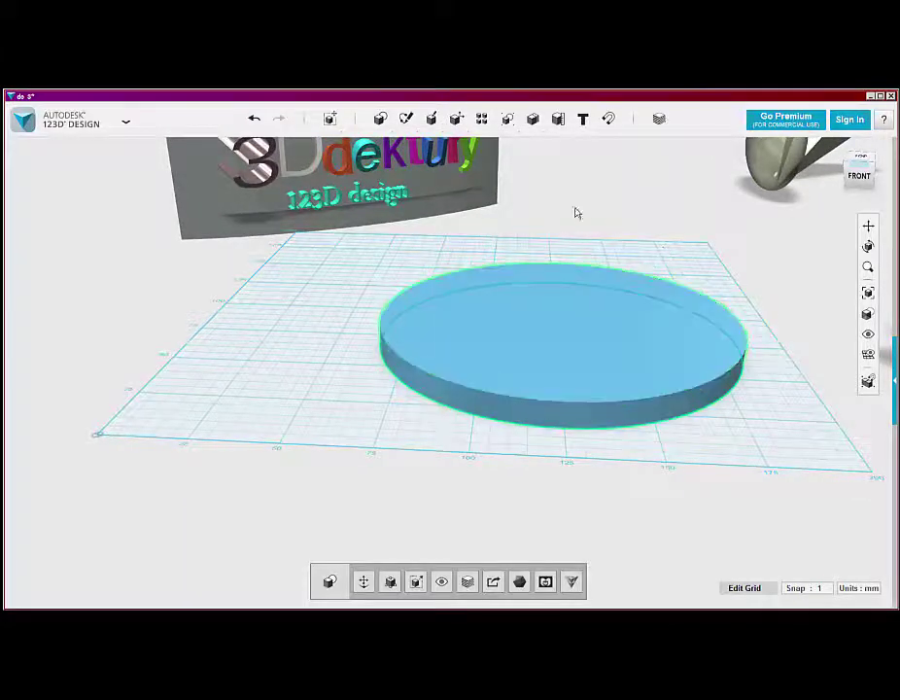
click(321, 355)
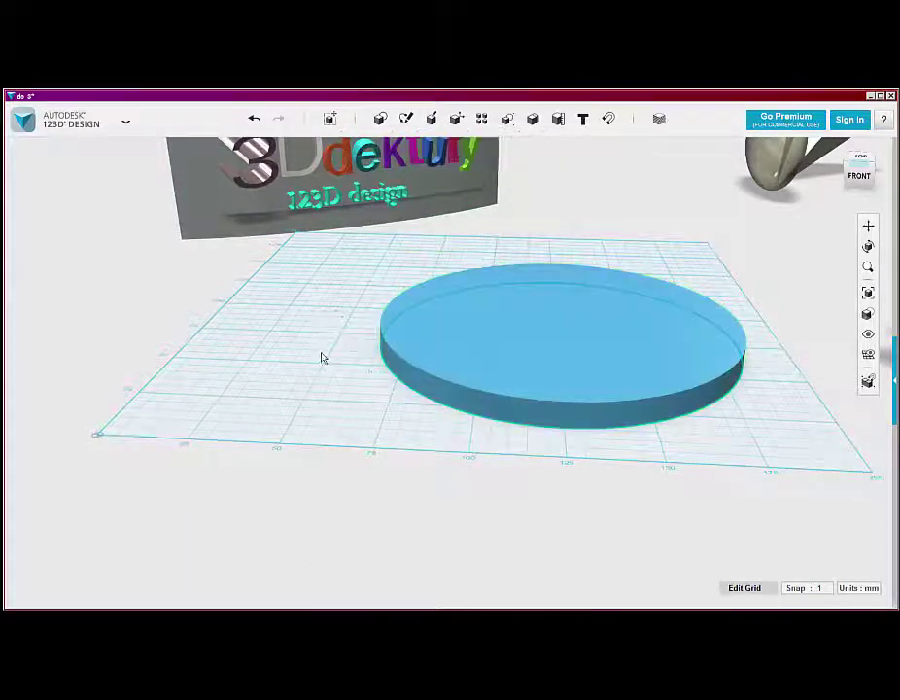
click(476, 368)
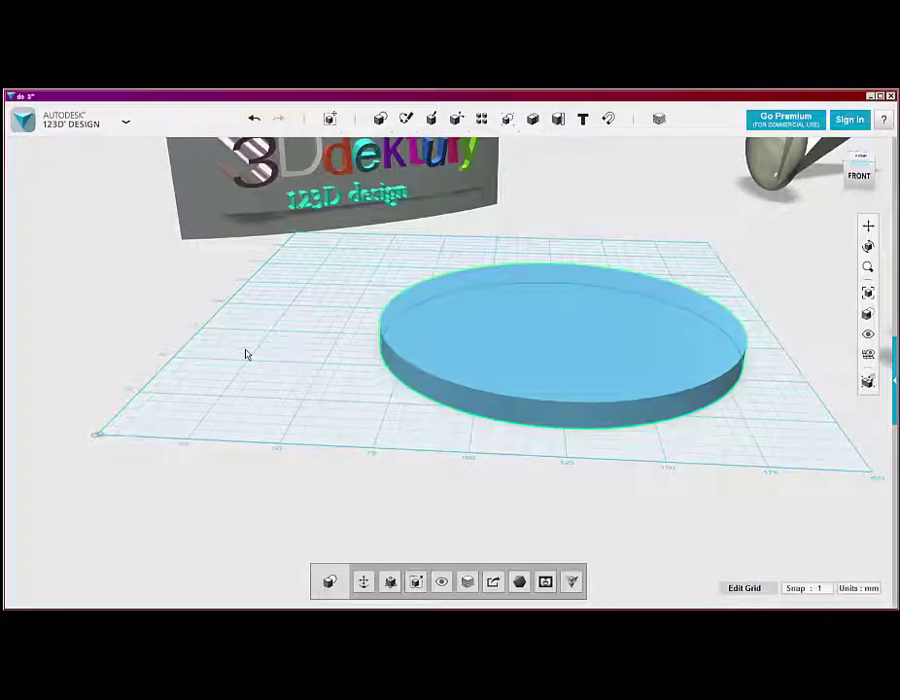
key(ctrl+t)
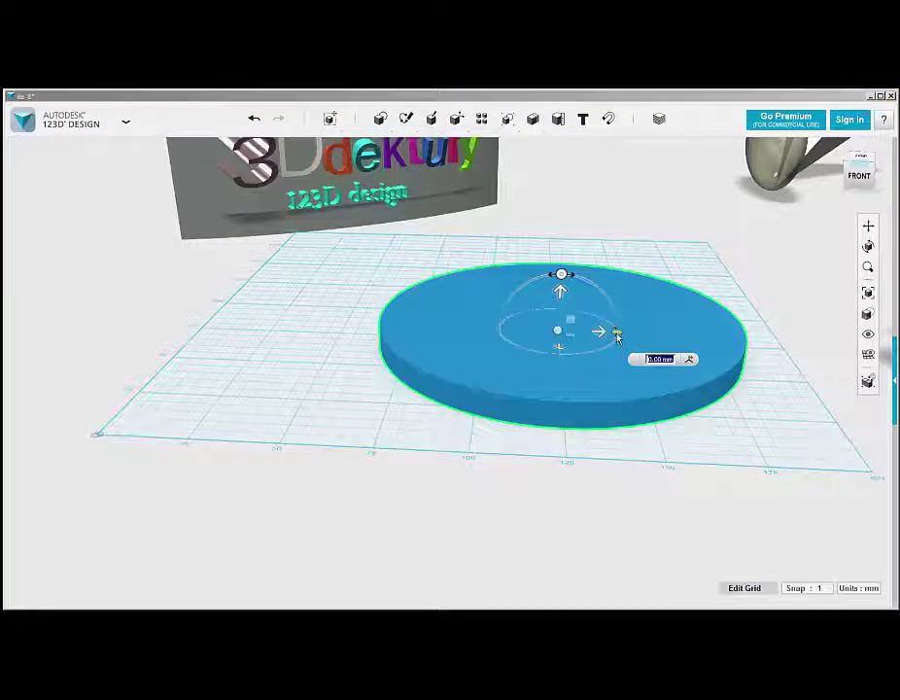
click(562, 282)
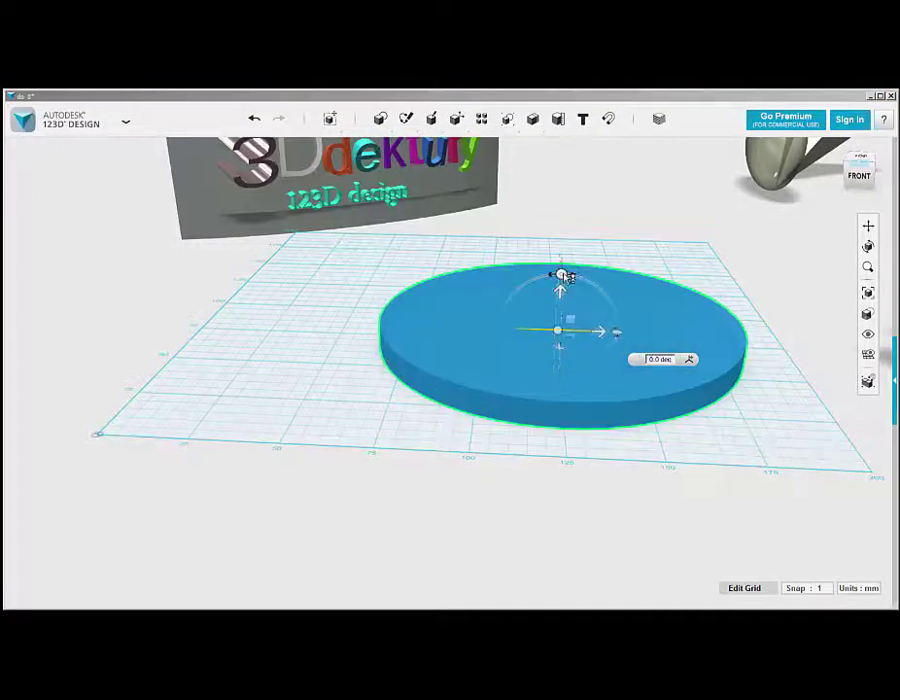
drag(564, 292, 564, 280)
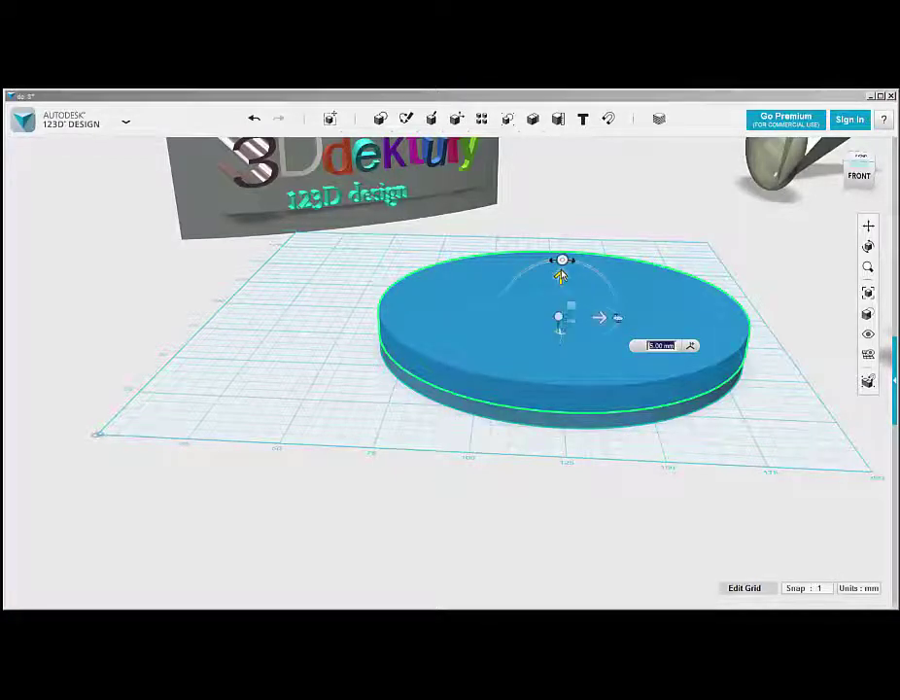
key(Return)
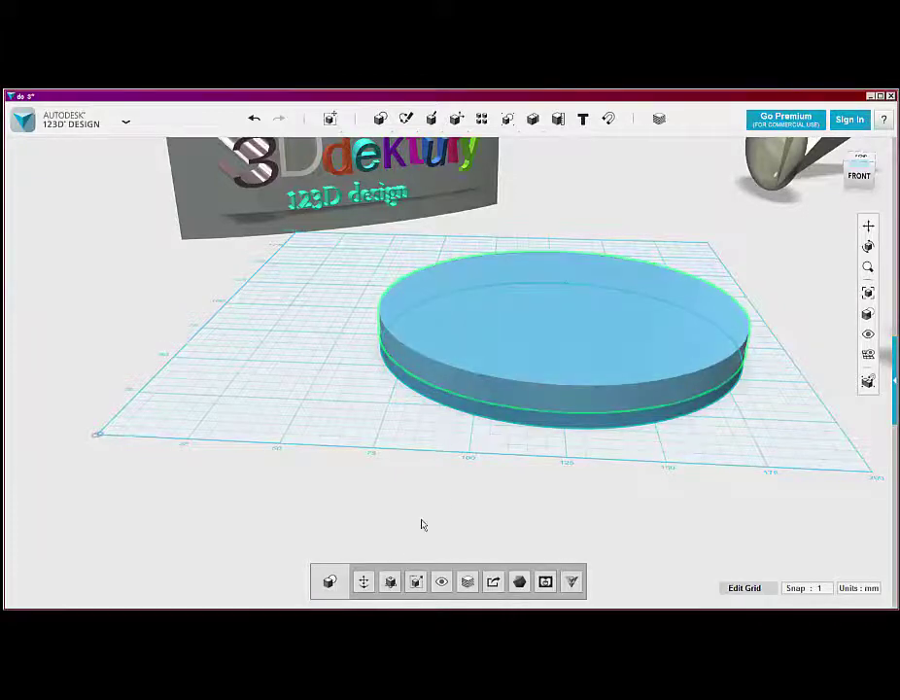
- Scale the raised disc copy down to about 110 mm in both width and depth with Smart Scale
click(390, 581)
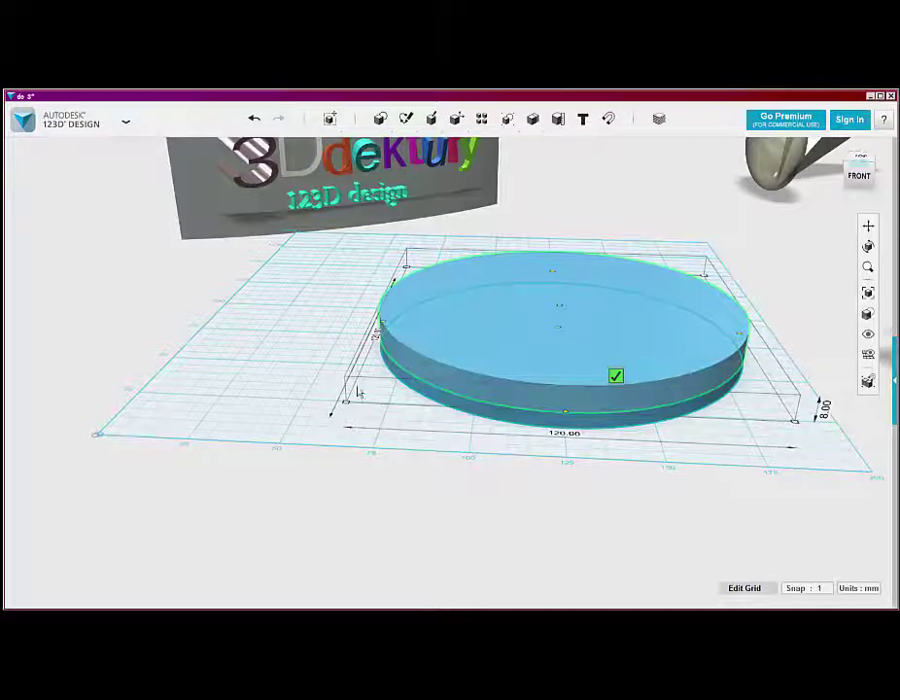
drag(347, 407, 349, 409)
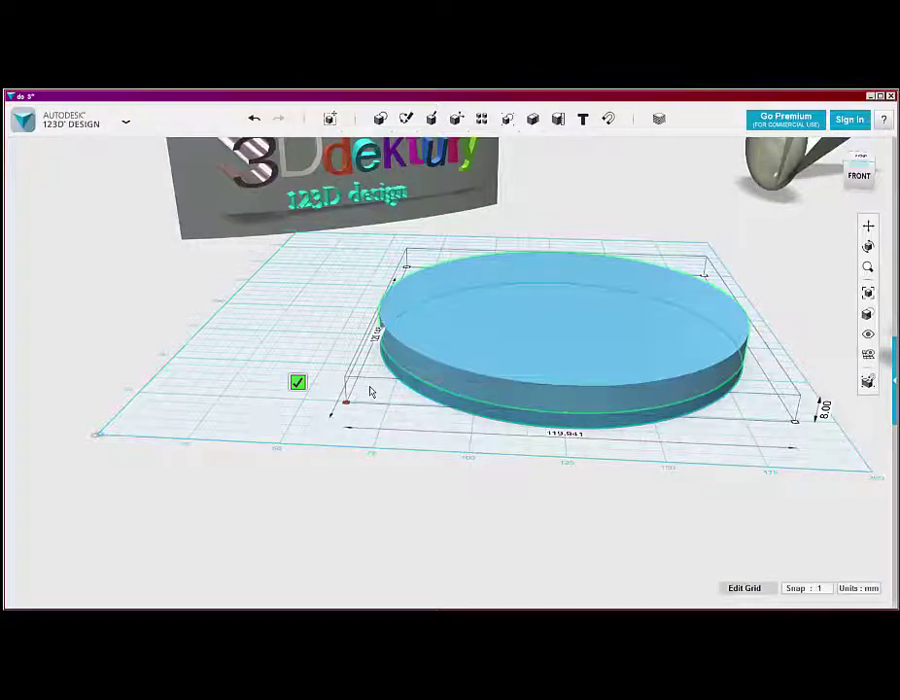
drag(370, 392, 369, 396)
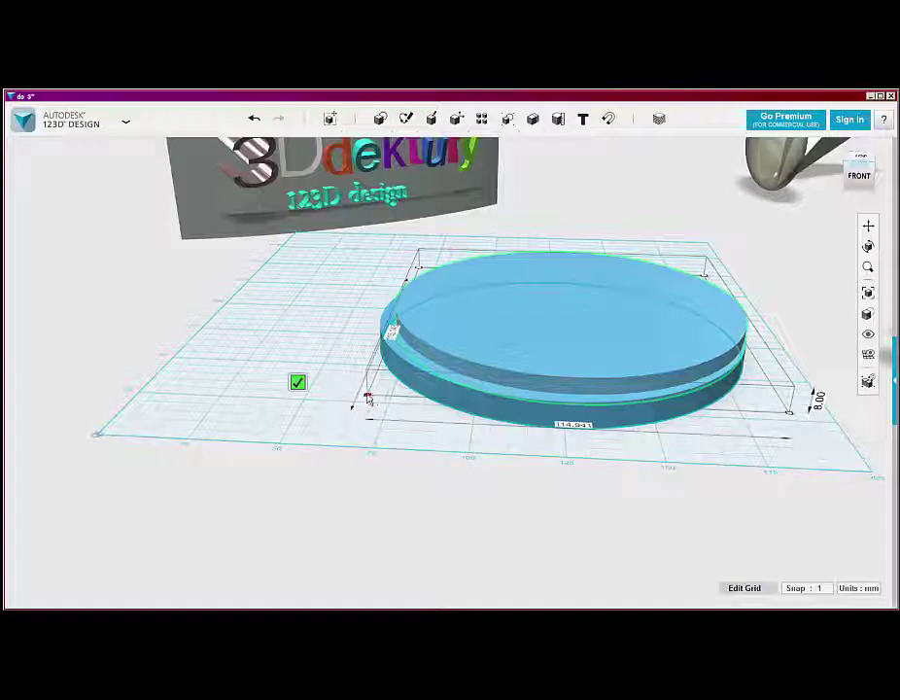
mouse_move(373, 396)
mouse_down()
mouse_move(393, 389)
mouse_move(383, 398)
mouse_up()
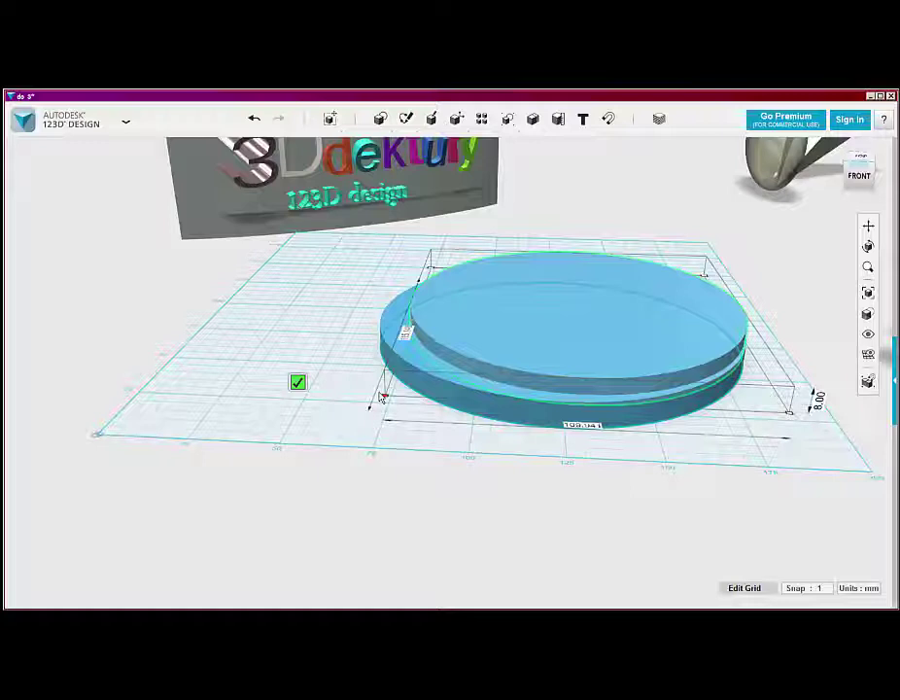
drag(383, 395, 387, 387)
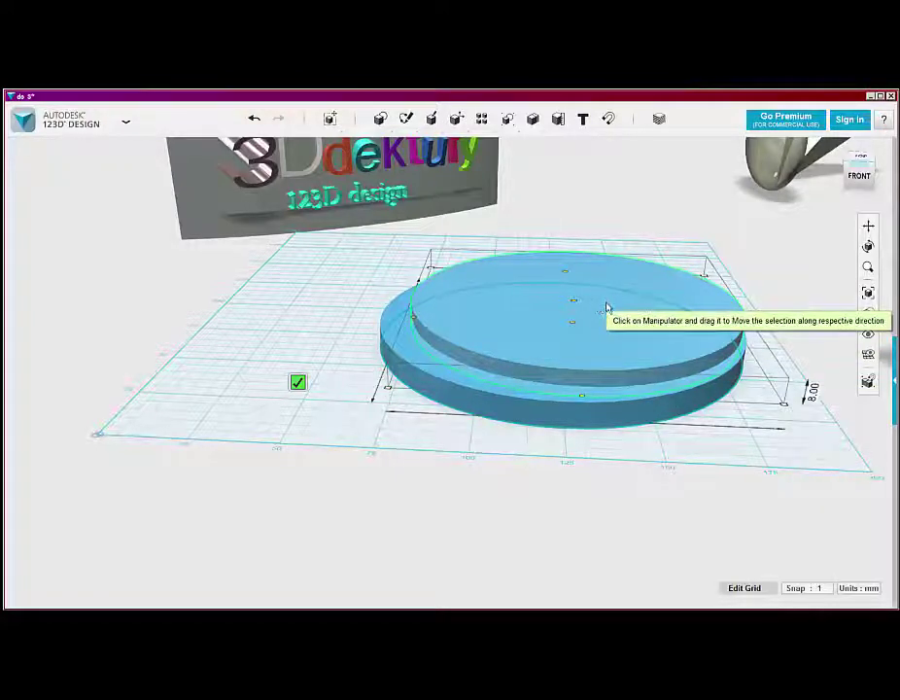
- Set the height of the smaller disc to 10 mm and finish scaling
click(811, 394)
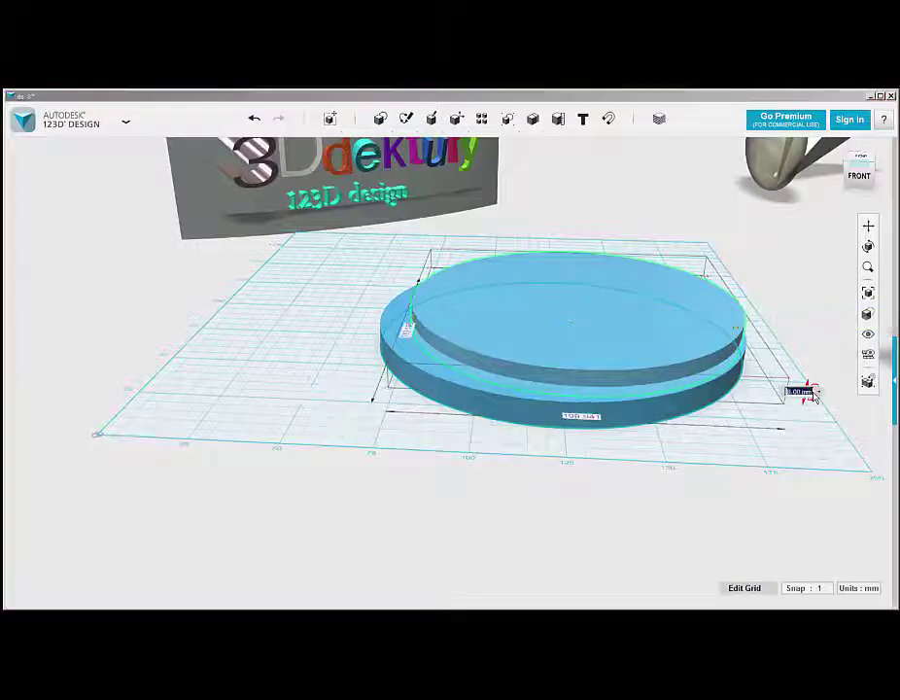
text(10)
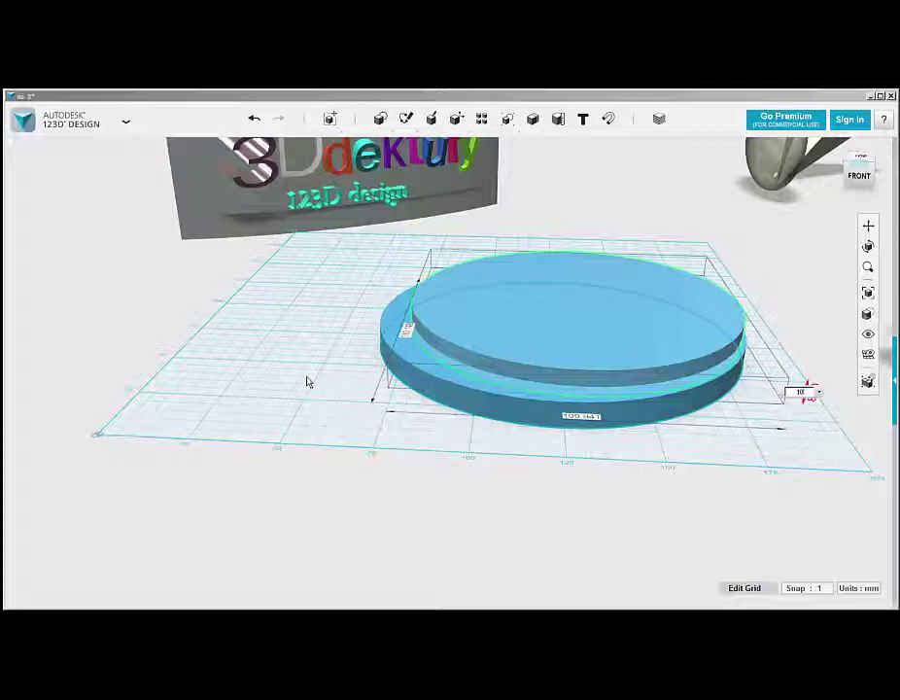
key(ctrl+t)
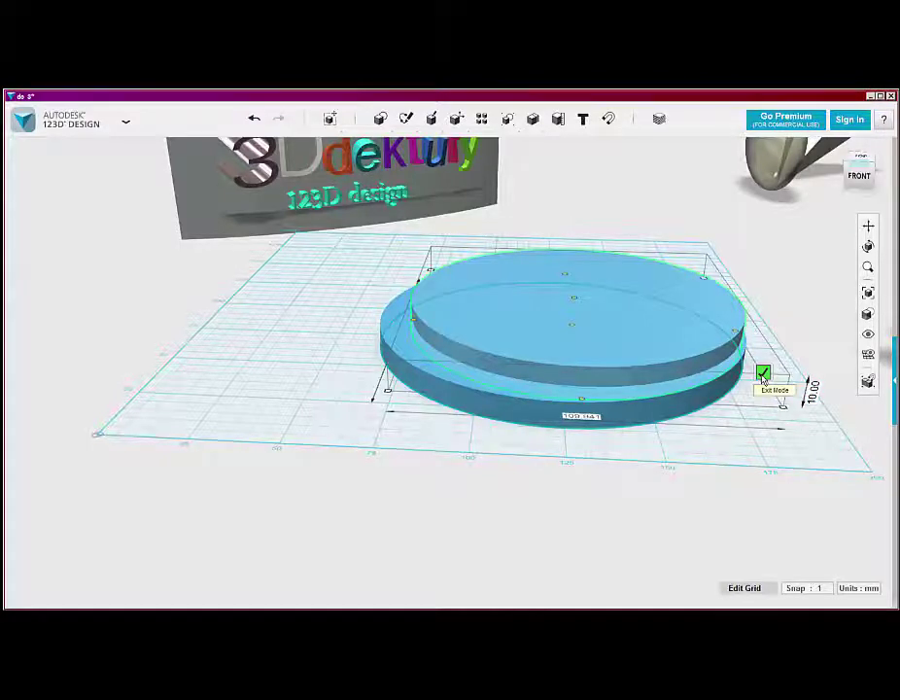
click(763, 374)
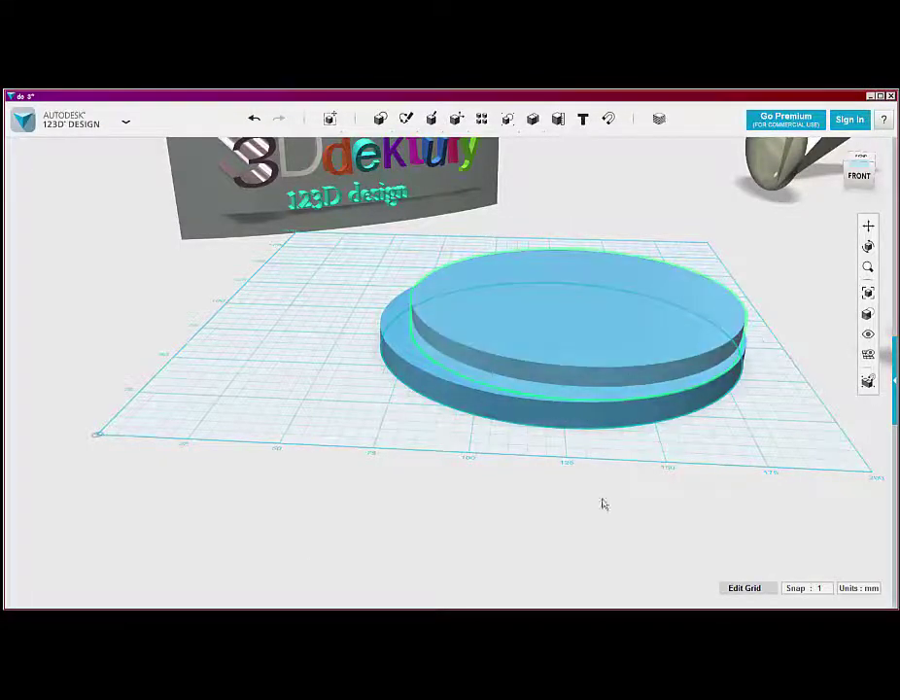
click(389, 581)
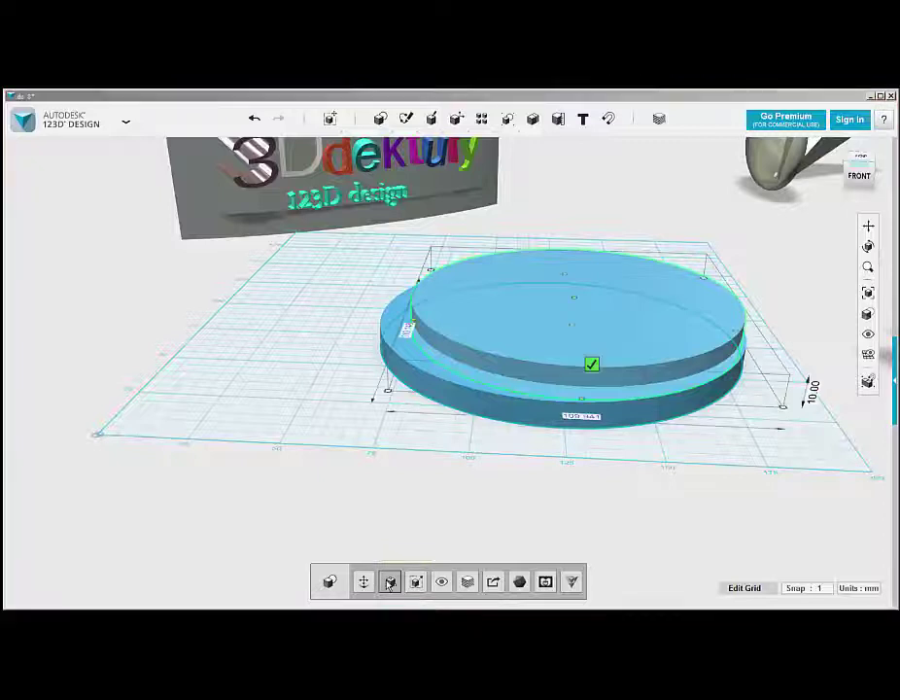
click(593, 365)
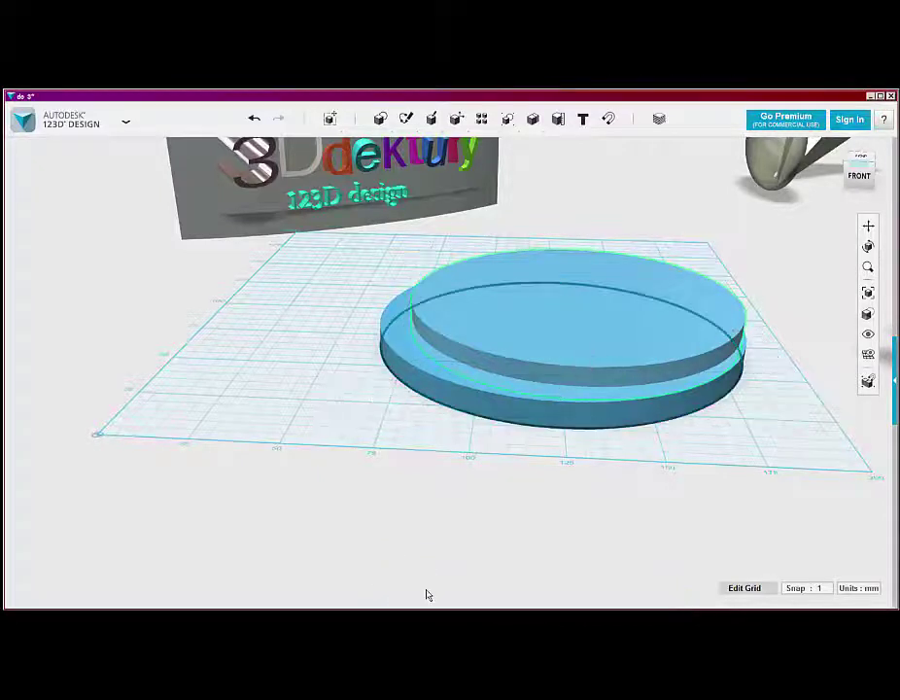
- Centre the smaller disc over the larger one by moving it -5 mm along the width and 5 mm toward the front
mouse_move(335, 118)
click(330, 146)
text(-5)
key(Return)
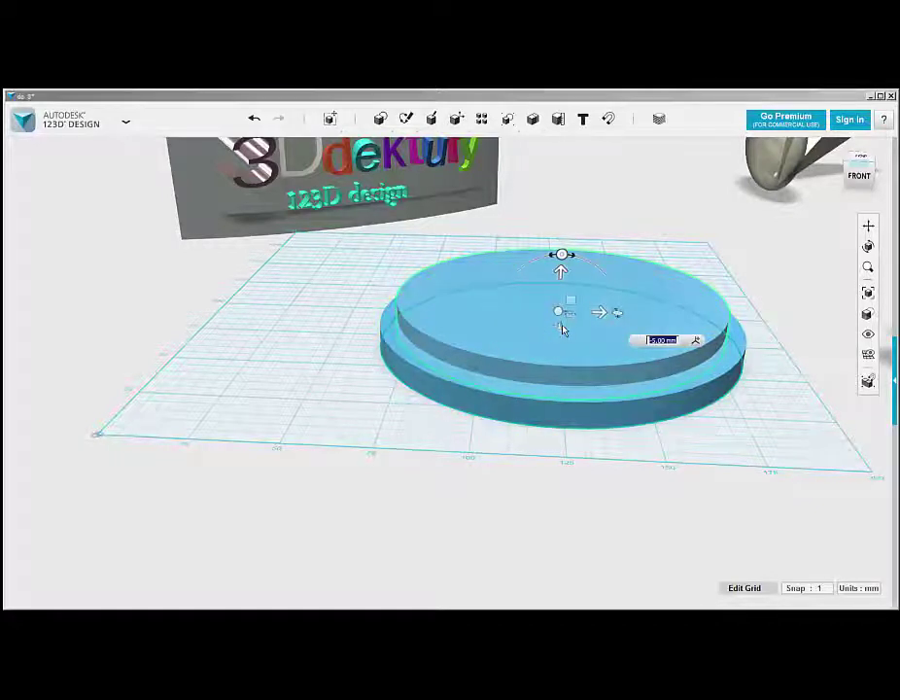
text(10)
key(Return)
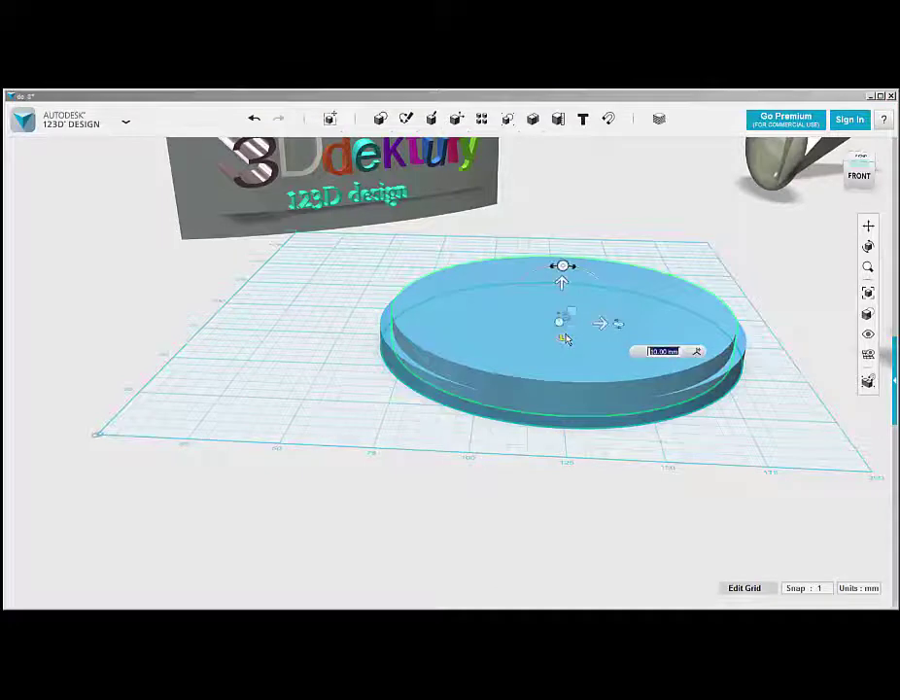
text(5)
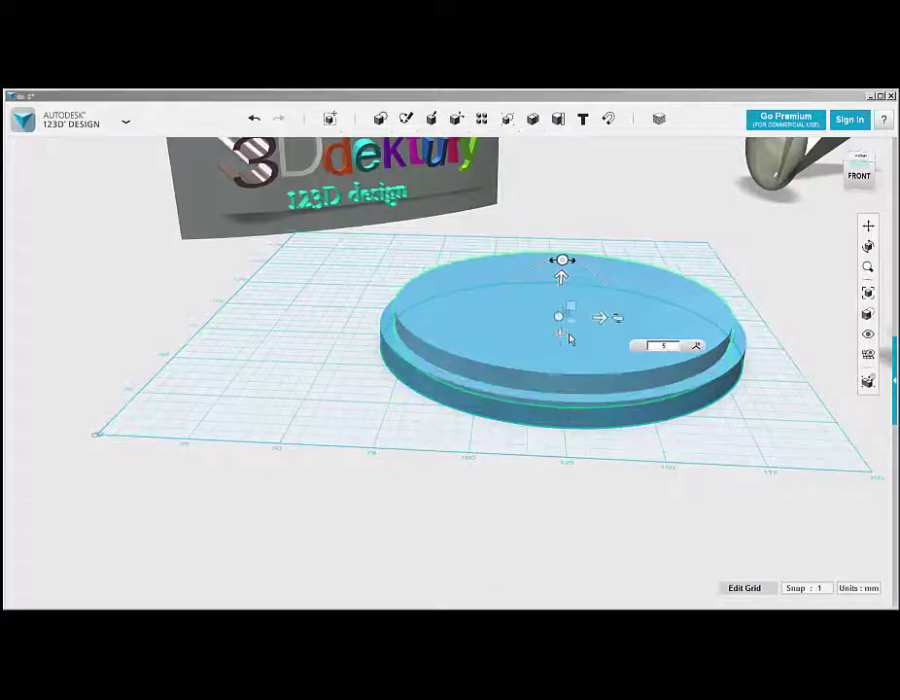
right_drag(491, 413, 582, 507)
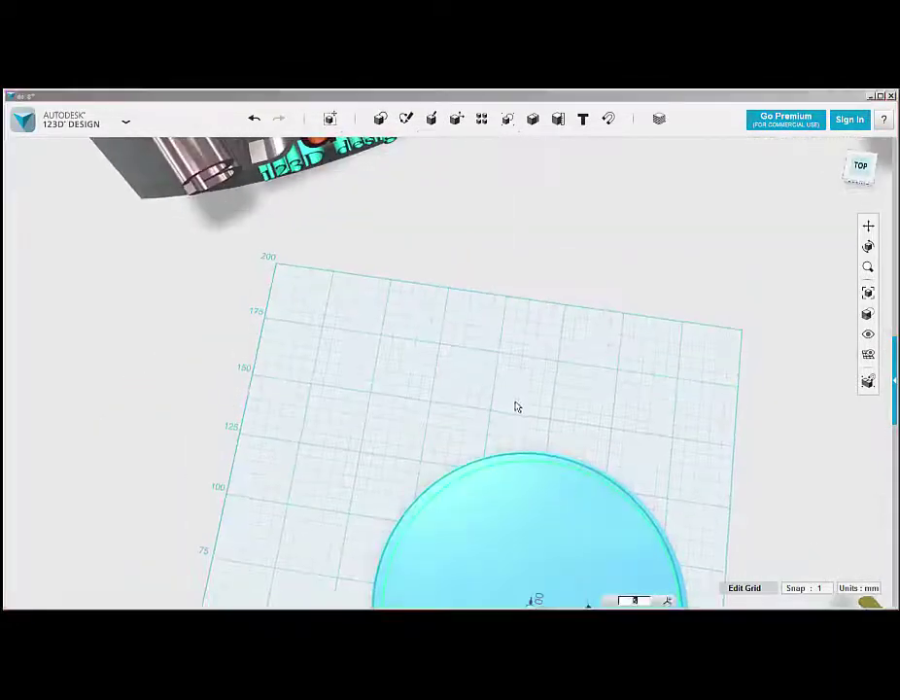
scroll(517, 407, down, 3)
scroll(569, 498, up, 5)
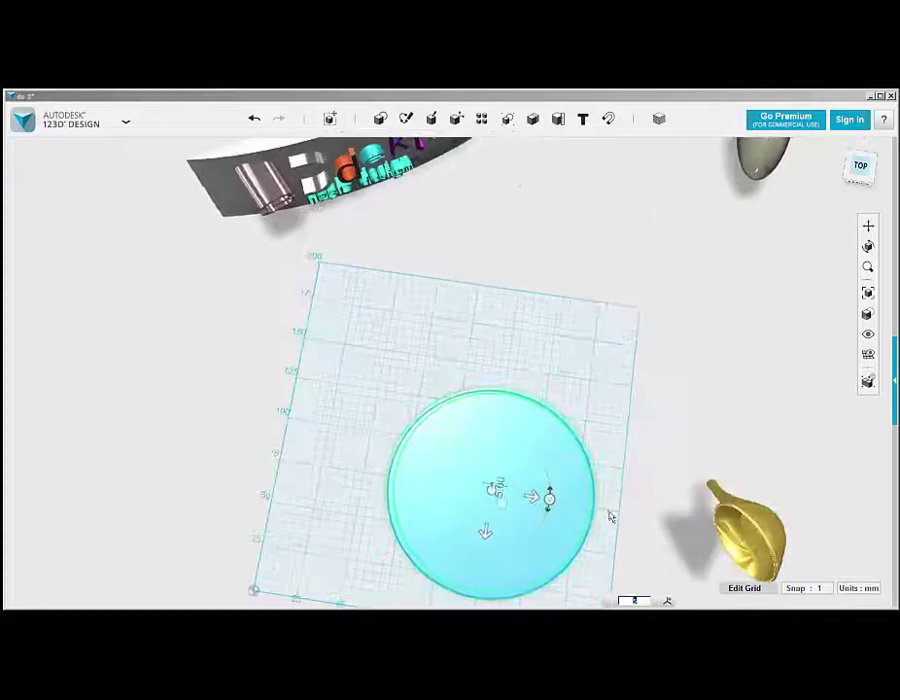
mouse_move(625, 421)
right_down()
mouse_move(613, 429)
mouse_move(627, 437)
right_up()
click(603, 427)
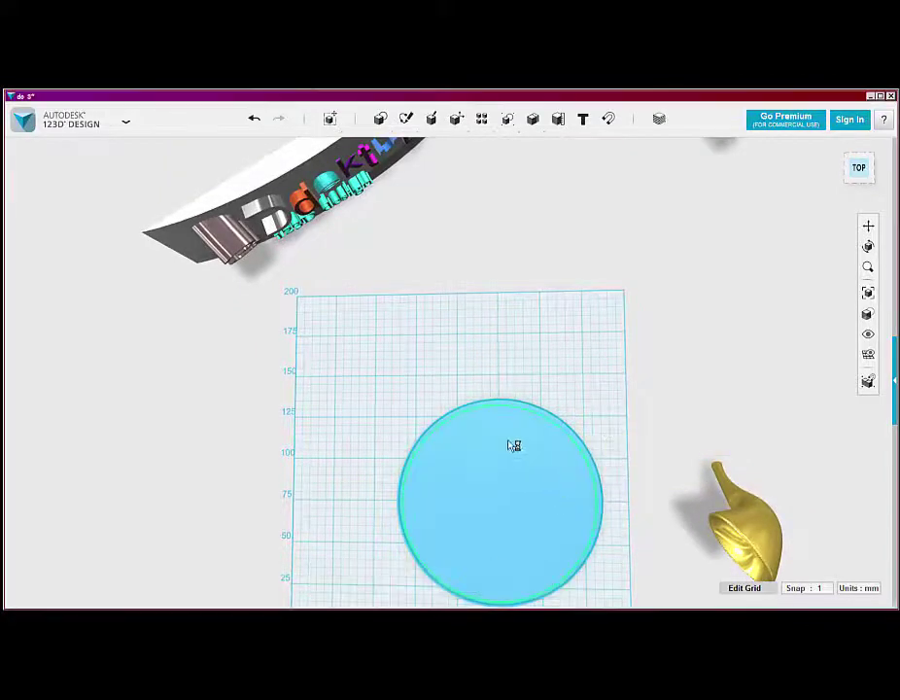
- Set the height of the smaller disc to 11 mm with Smart Scale
right_drag(558, 384, 532, 364)
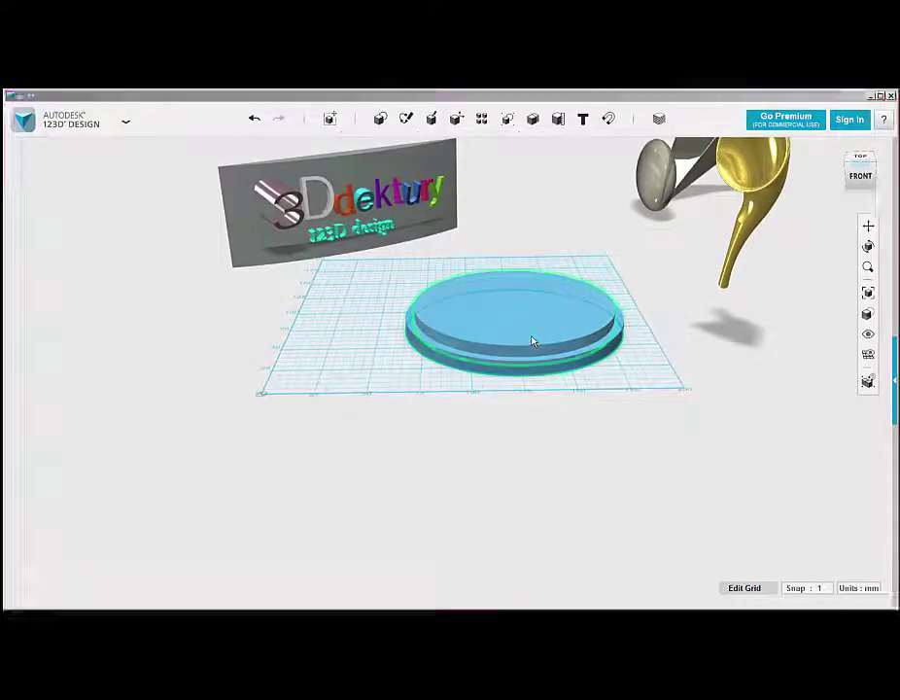
click(532, 343)
click(391, 580)
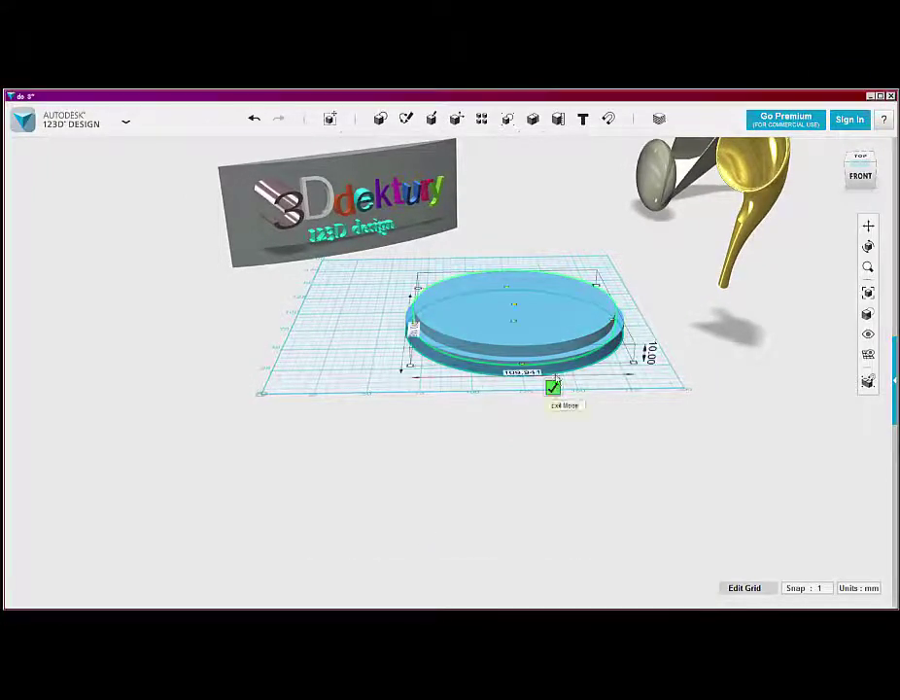
click(649, 353)
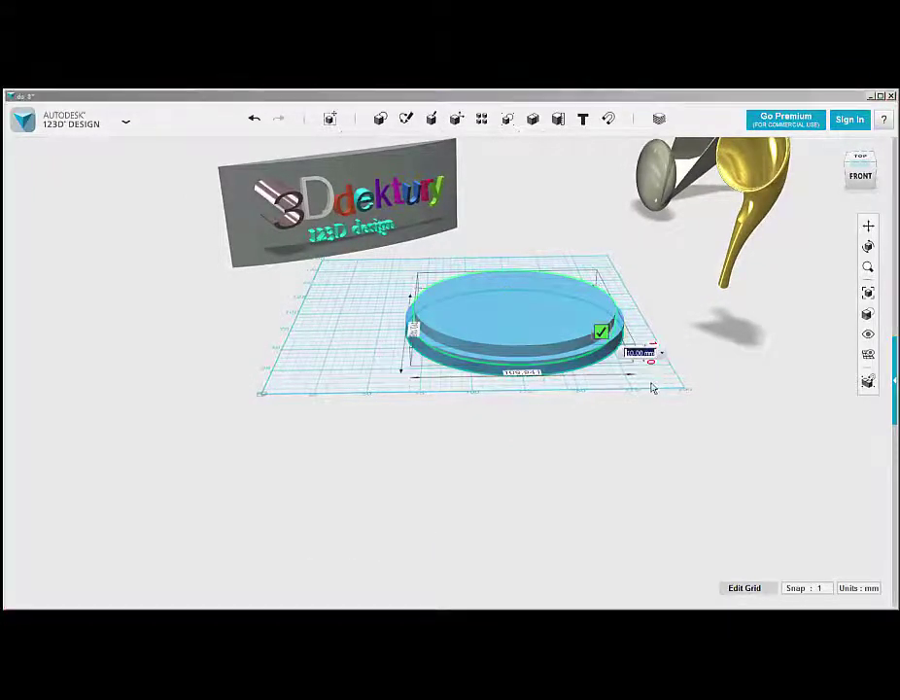
key(Return)
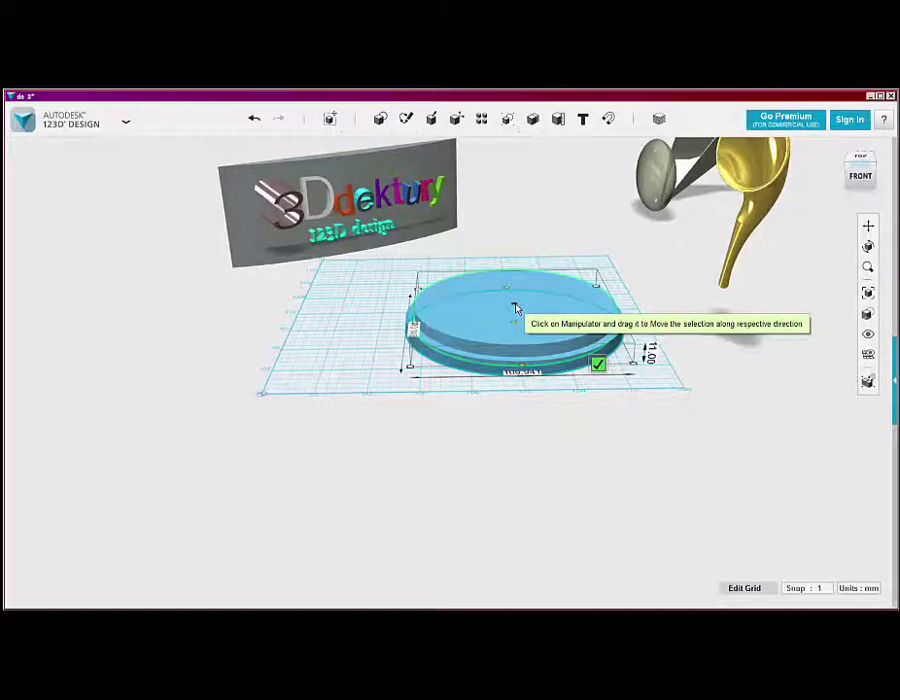
scroll(516, 309, up, 3)
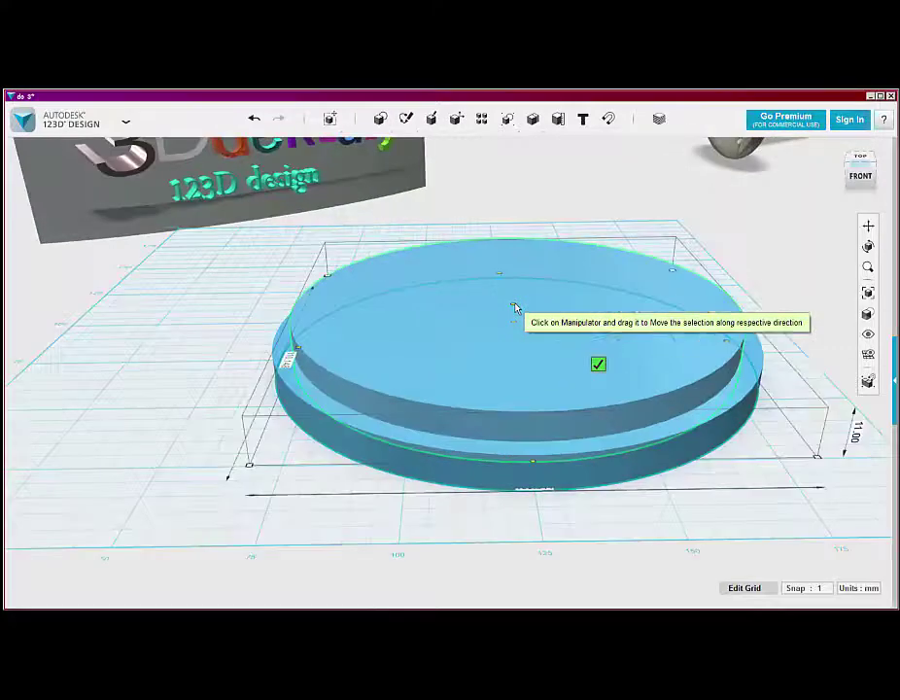
click(598, 366)
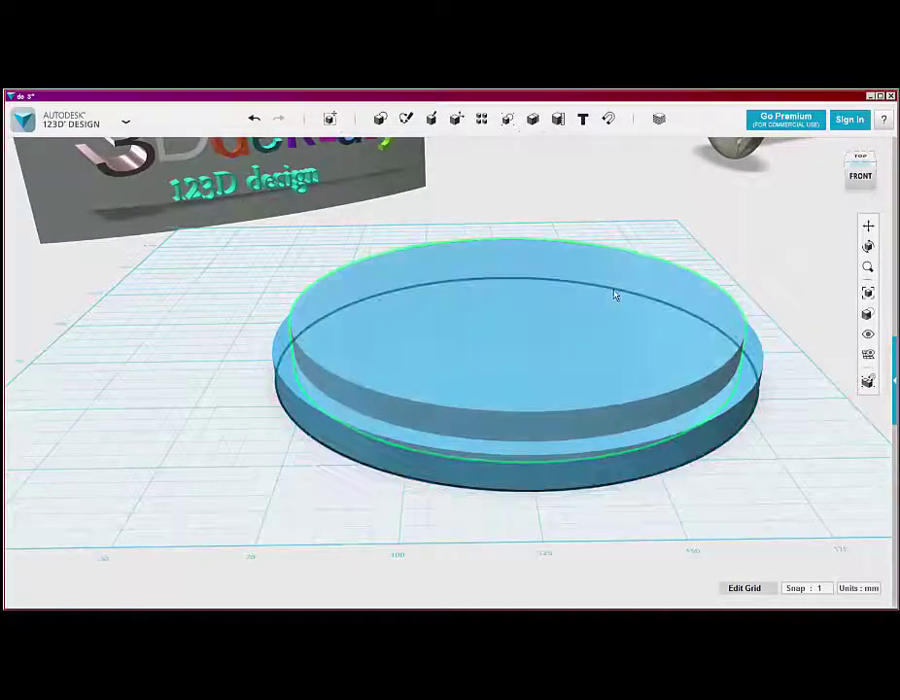
- Move the smaller disc down into the larger one so only a thin rim stands above its upper face
click(529, 469)
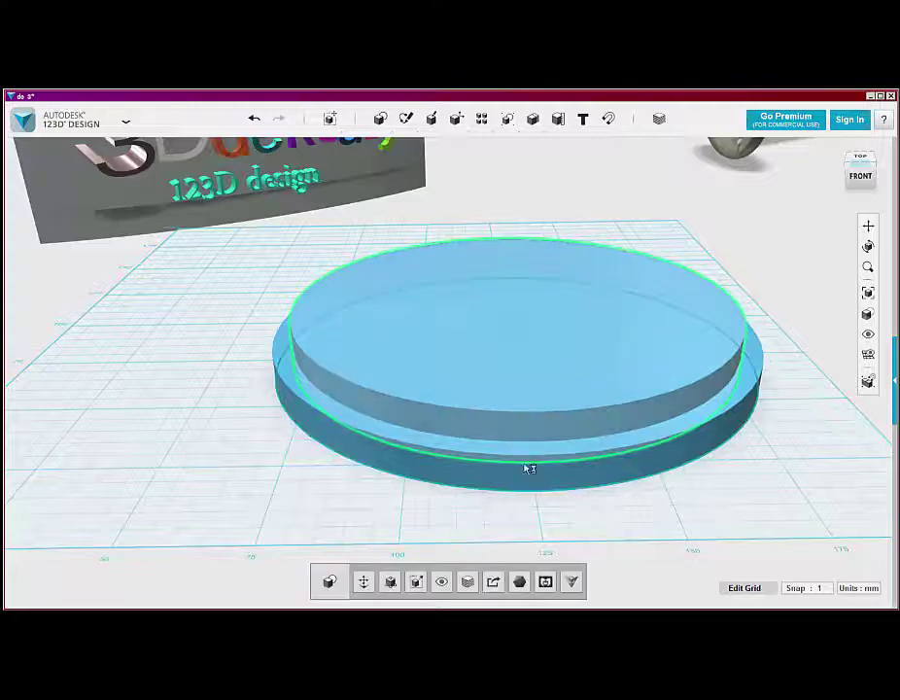
click(363, 581)
drag(514, 282, 516, 293)
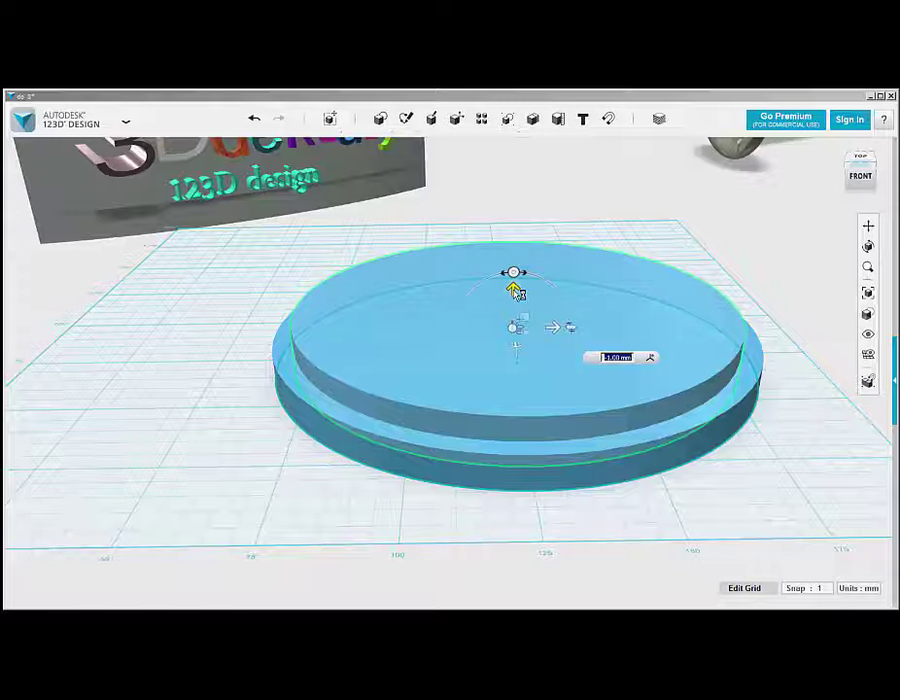
key(Return)
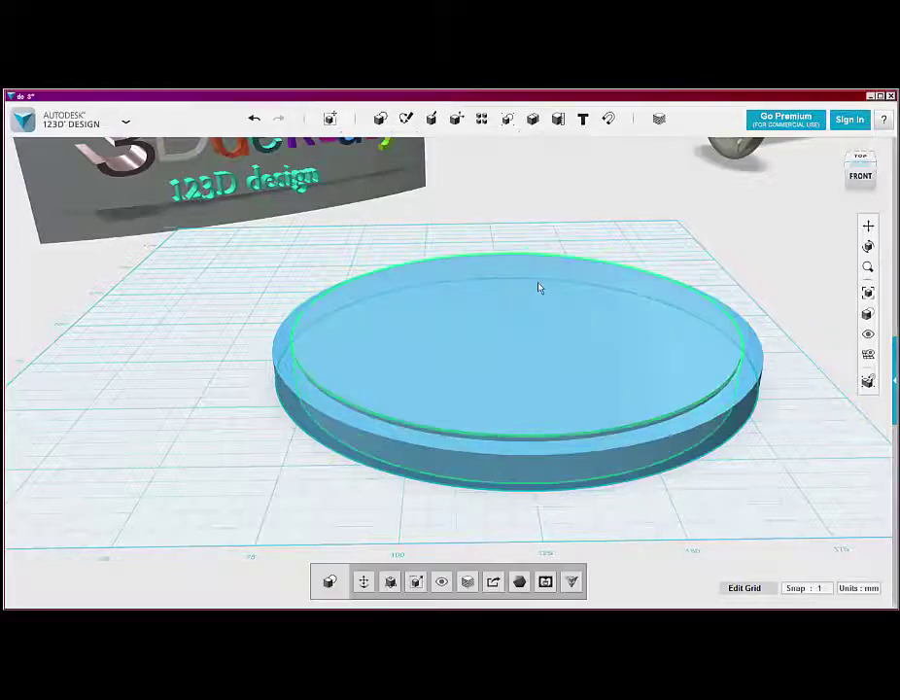
click(784, 490)
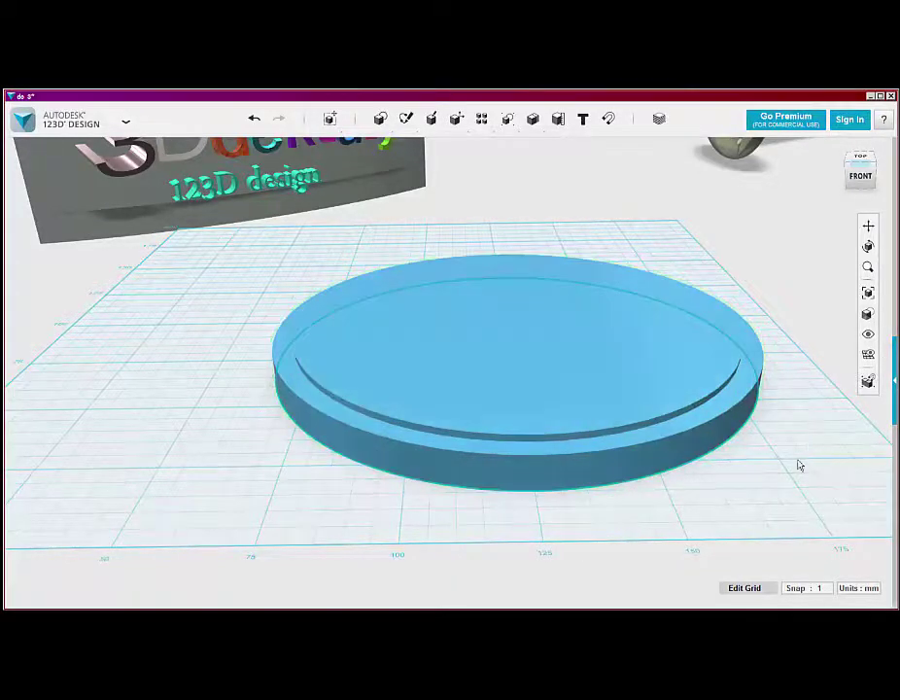
- Subtract the smaller disc from the larger disc to form an open ring
right_drag(734, 491, 782, 443)
right_drag(582, 441, 579, 416)
click(579, 417)
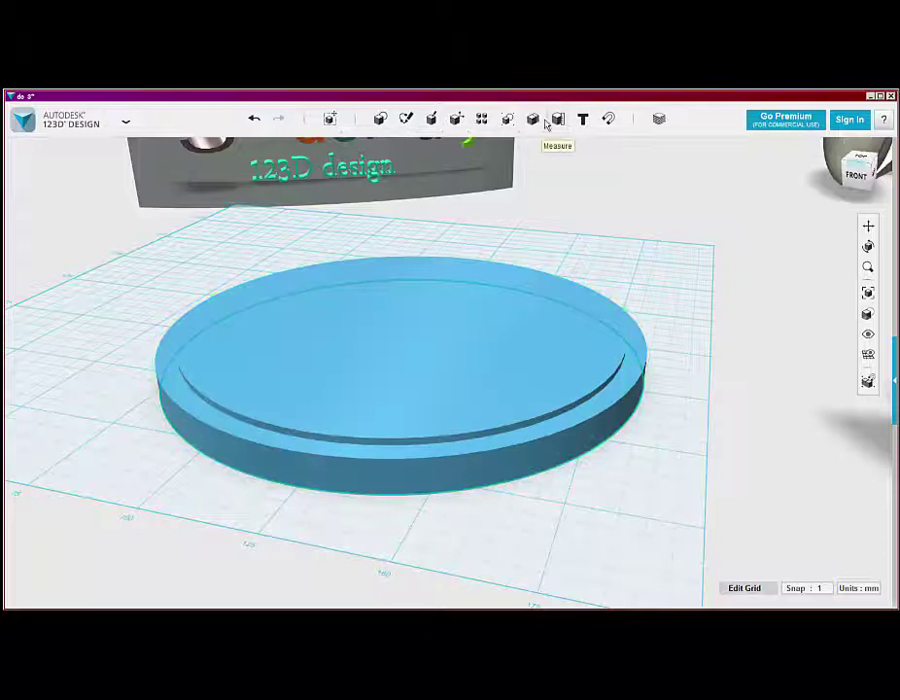
mouse_move(535, 122)
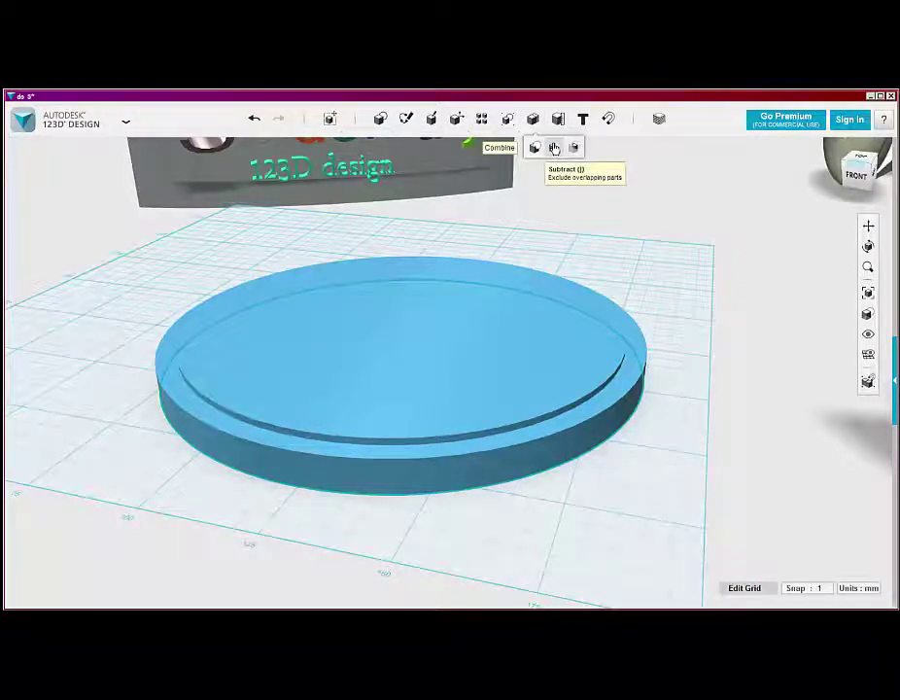
click(554, 148)
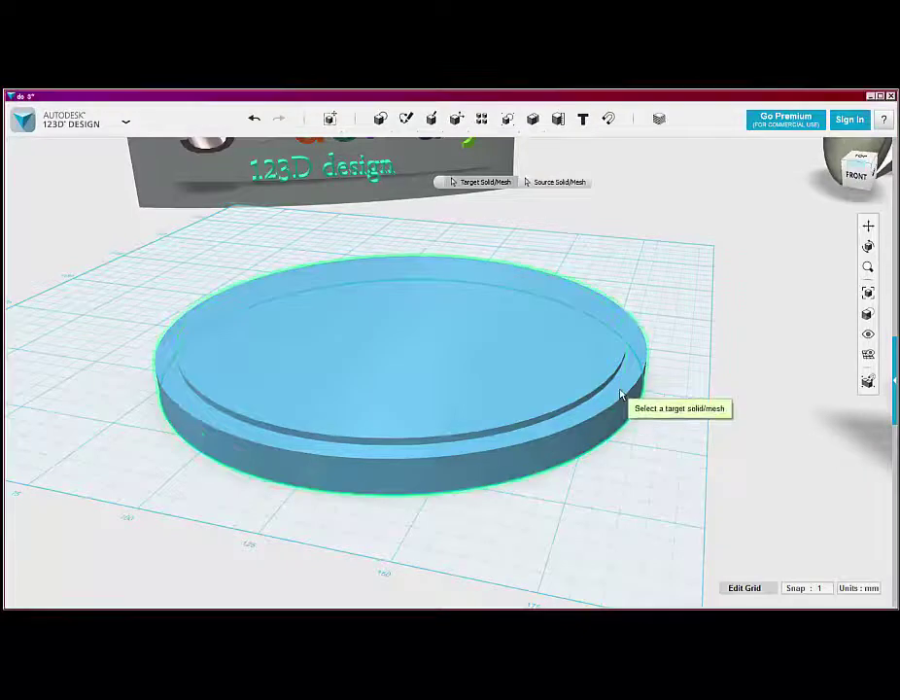
click(621, 394)
click(562, 364)
key(Return)
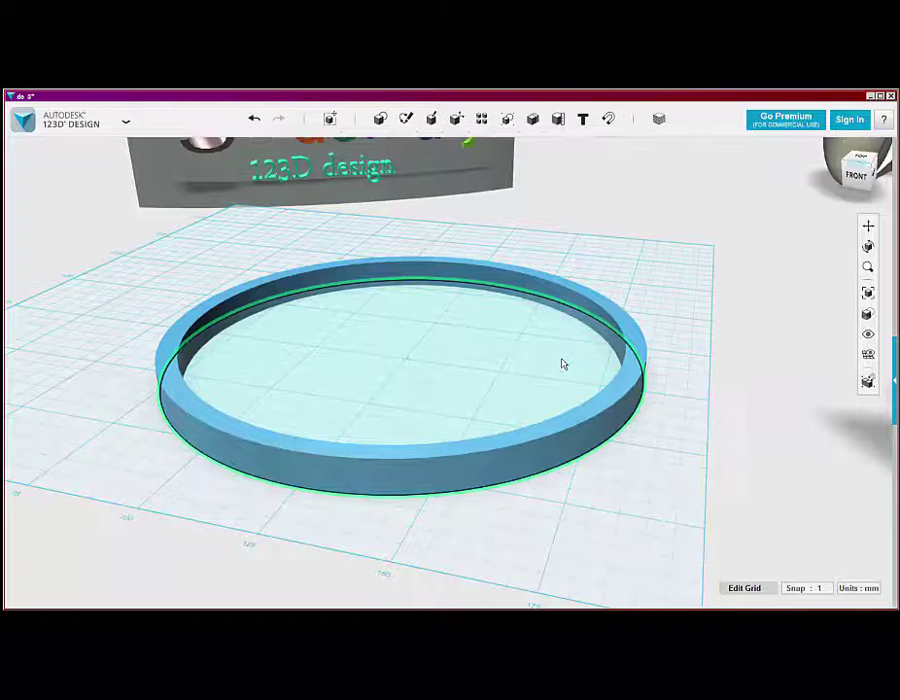
- Try a fillet of radius 60 on the ring's upper outer edge and undo it
mouse_move(692, 288)
right_down()
mouse_move(668, 344)
mouse_move(705, 292)
mouse_move(699, 280)
right_up()
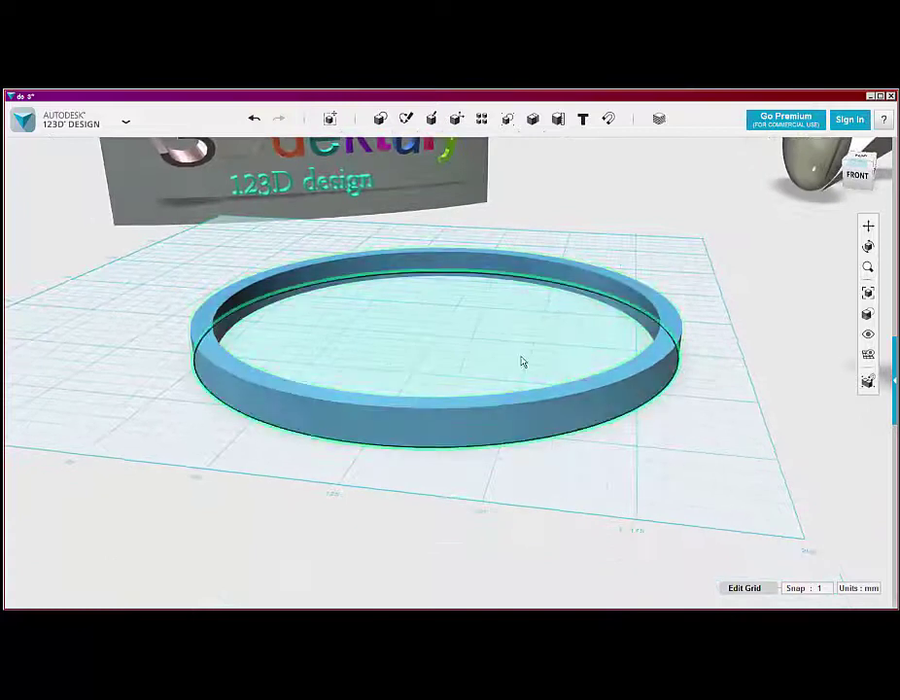
click(668, 298)
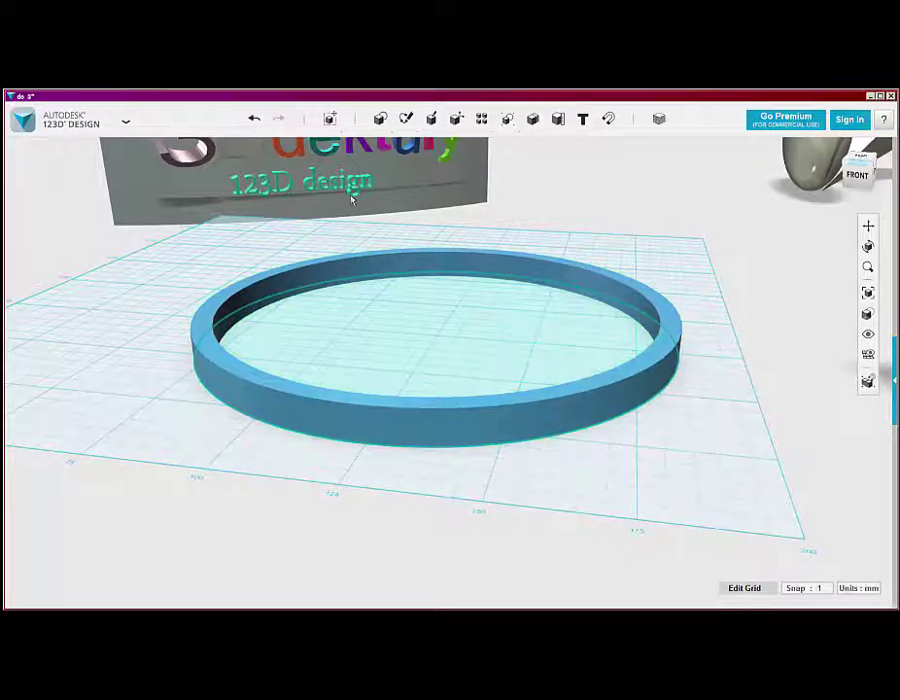
click(620, 394)
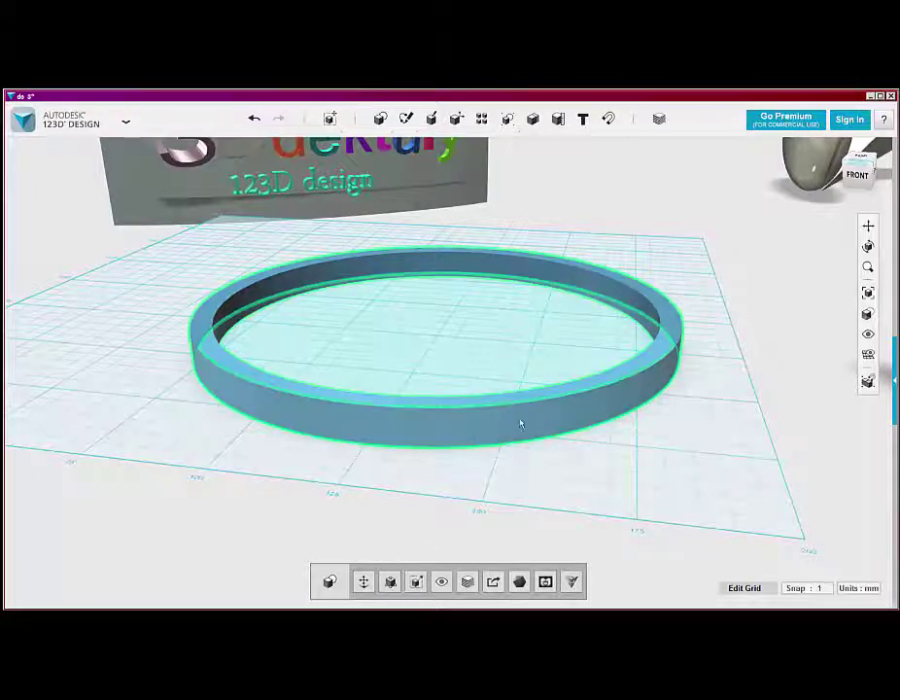
click(569, 400)
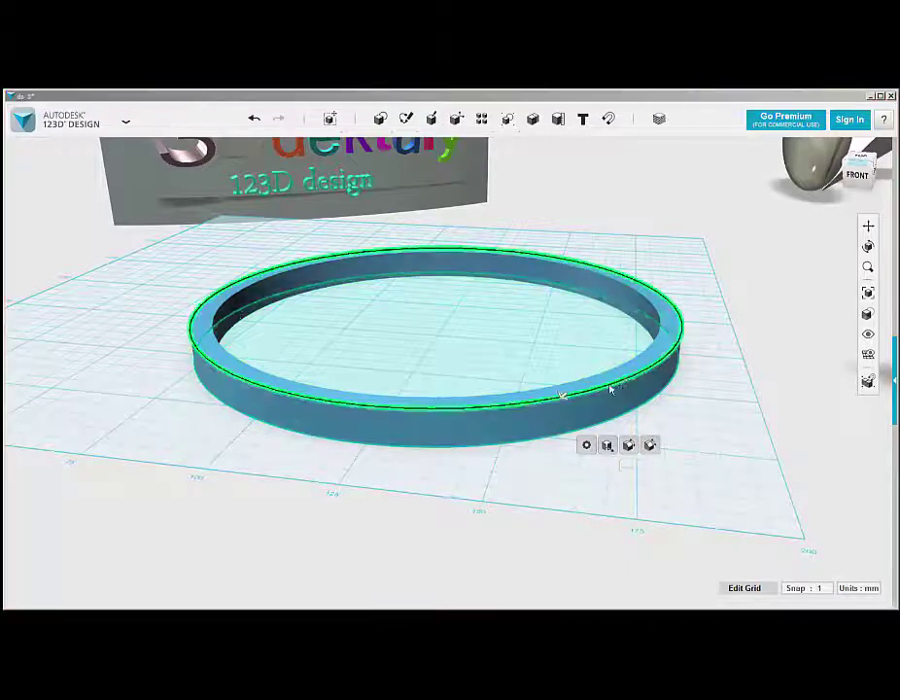
click(629, 445)
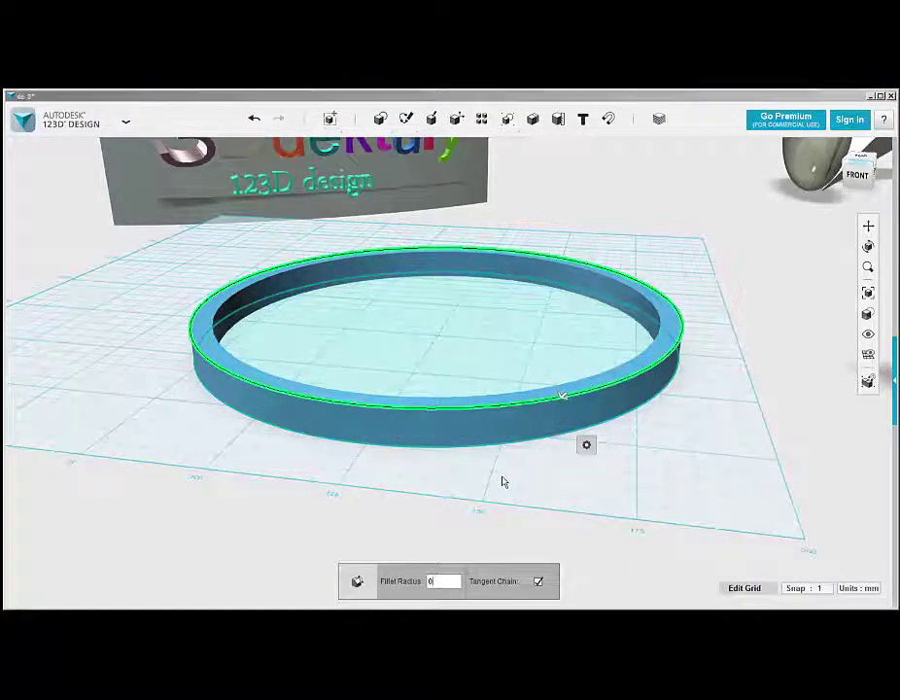
text(2)
key(BackSpace)
text(60)
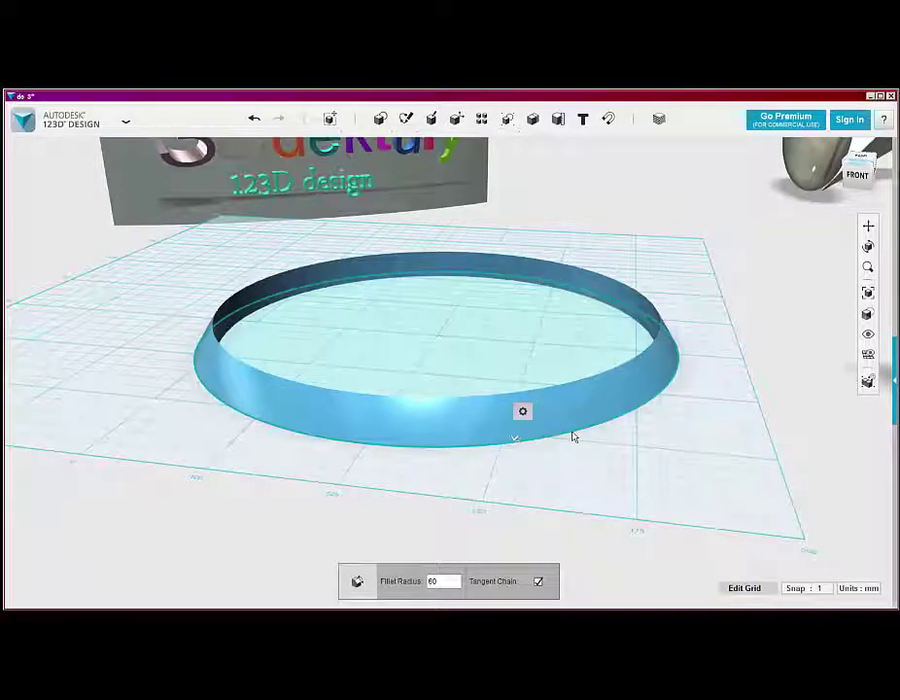
key(ctrl+z)
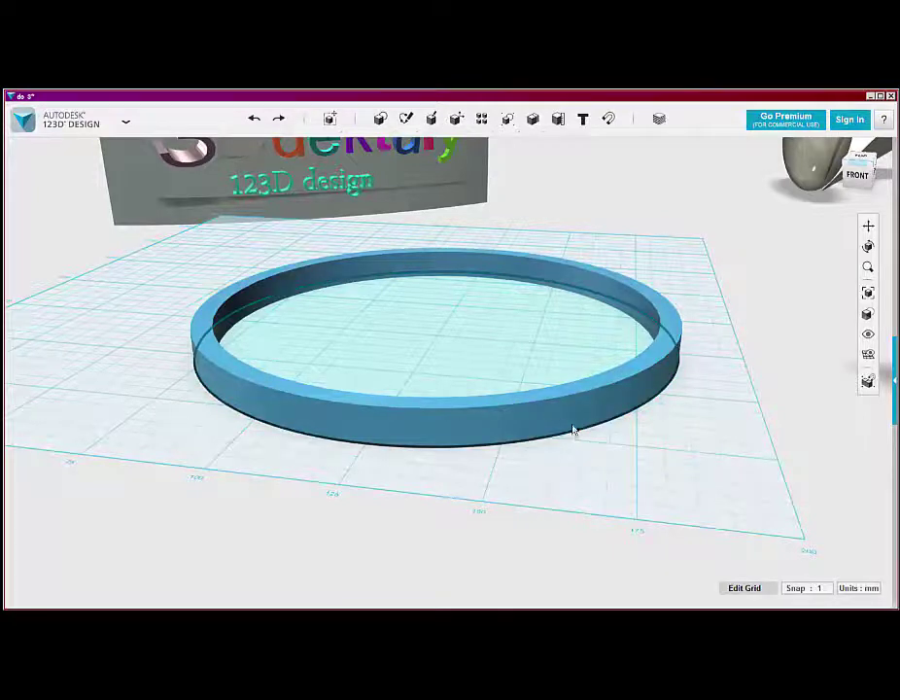
- Fillet the ring's upper outer edge with a radius of 3 mm
click(585, 392)
mouse_move(607, 440)
click(647, 441)
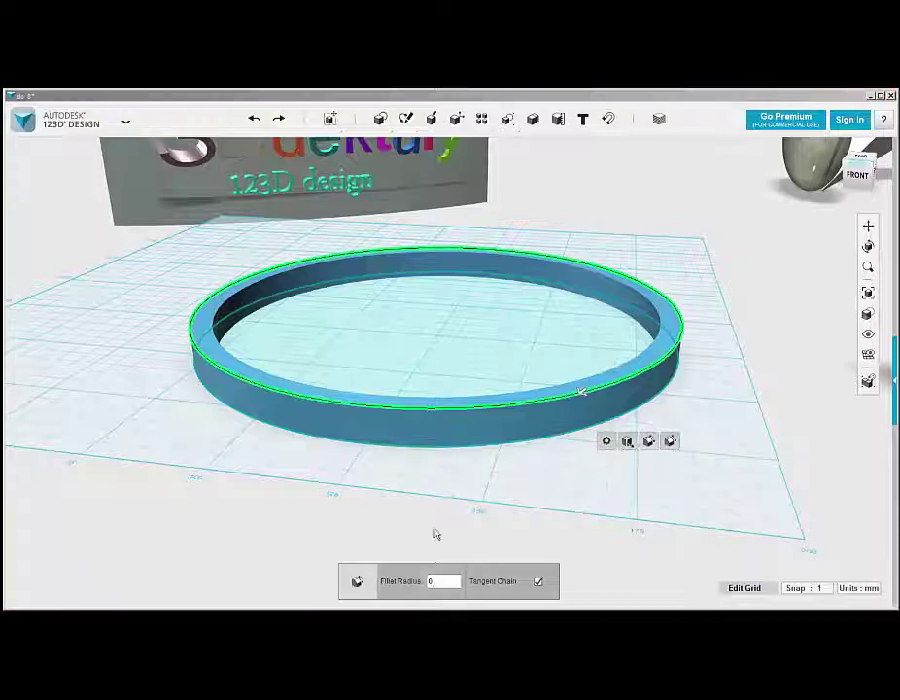
key(BackSpace)
text(3)
key(Return)
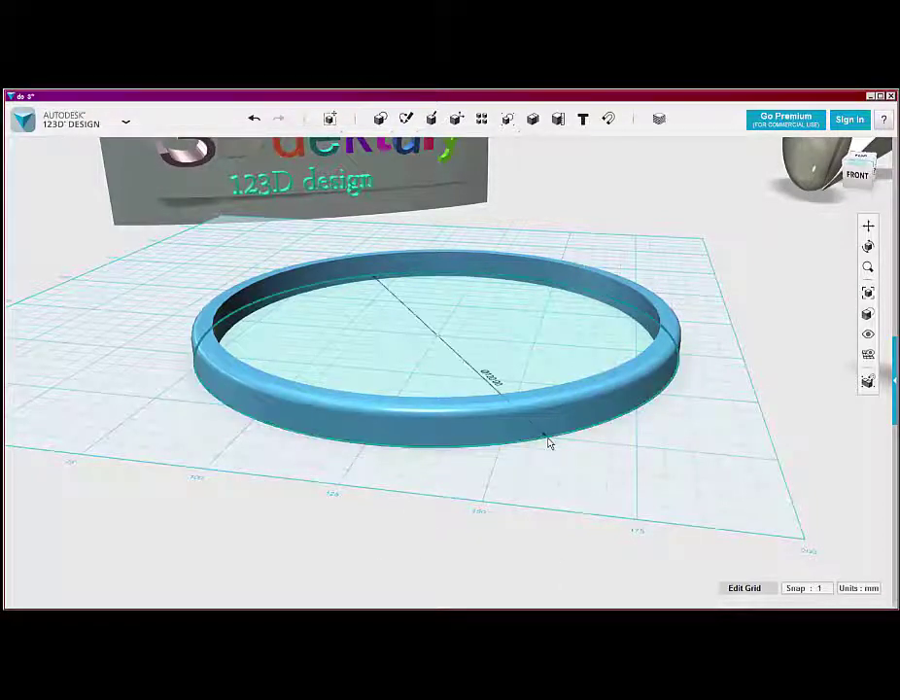
- Move the flat circle sketch lying under the ring sideways along the grid until it is clear of the ring
right_drag(557, 508, 540, 359)
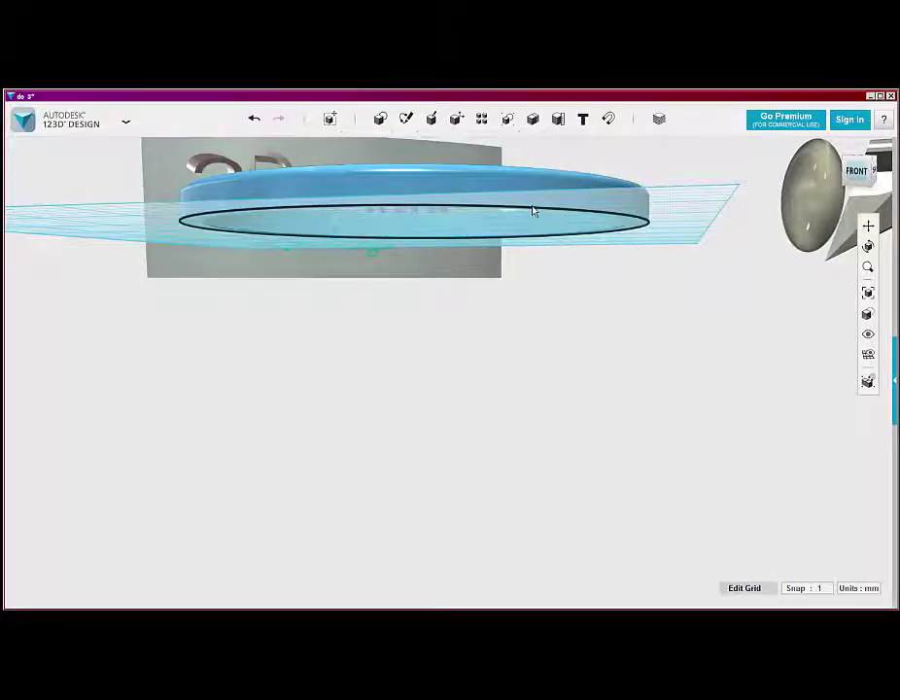
scroll(533, 211, up, 5)
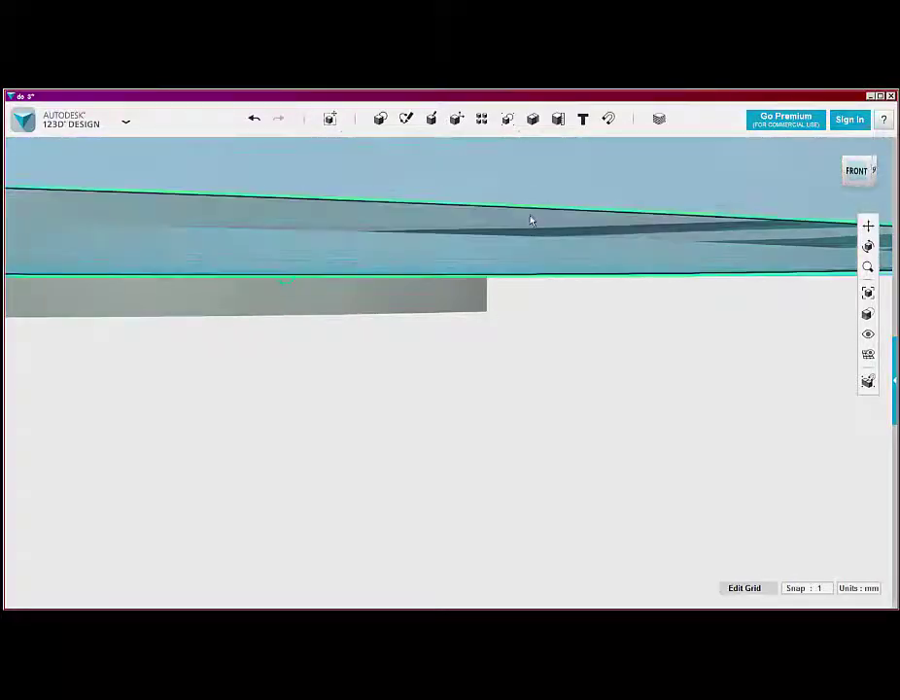
click(547, 207)
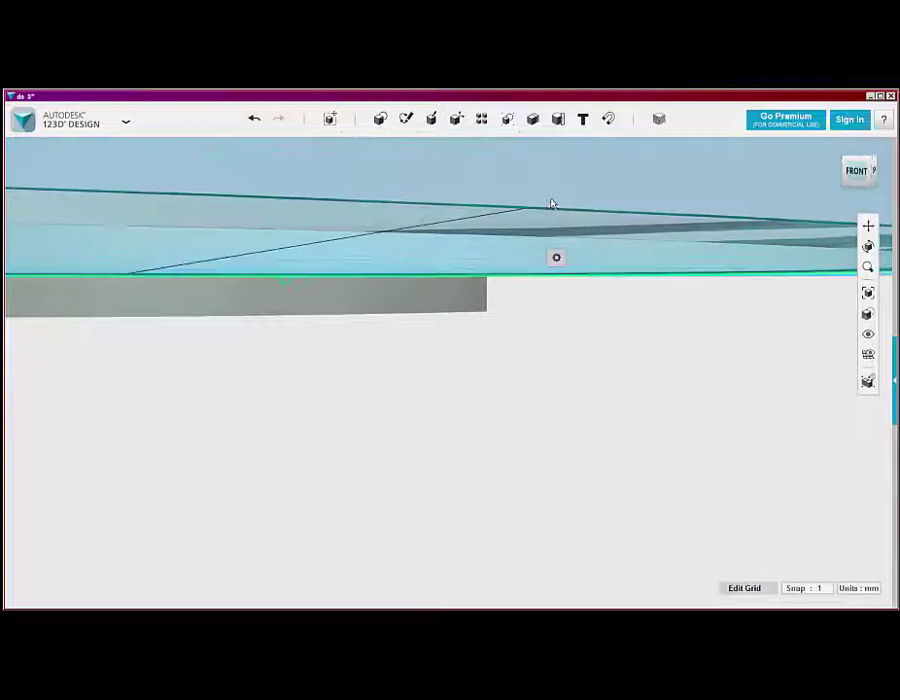
scroll(539, 281, down, 5)
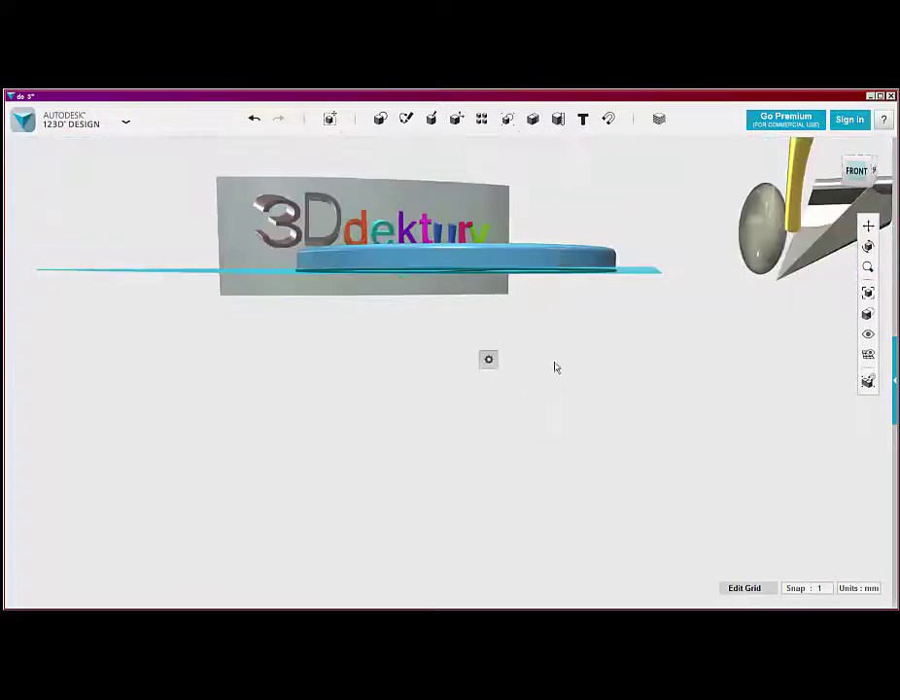
drag(578, 419, 579, 421)
right_drag(580, 421, 557, 381)
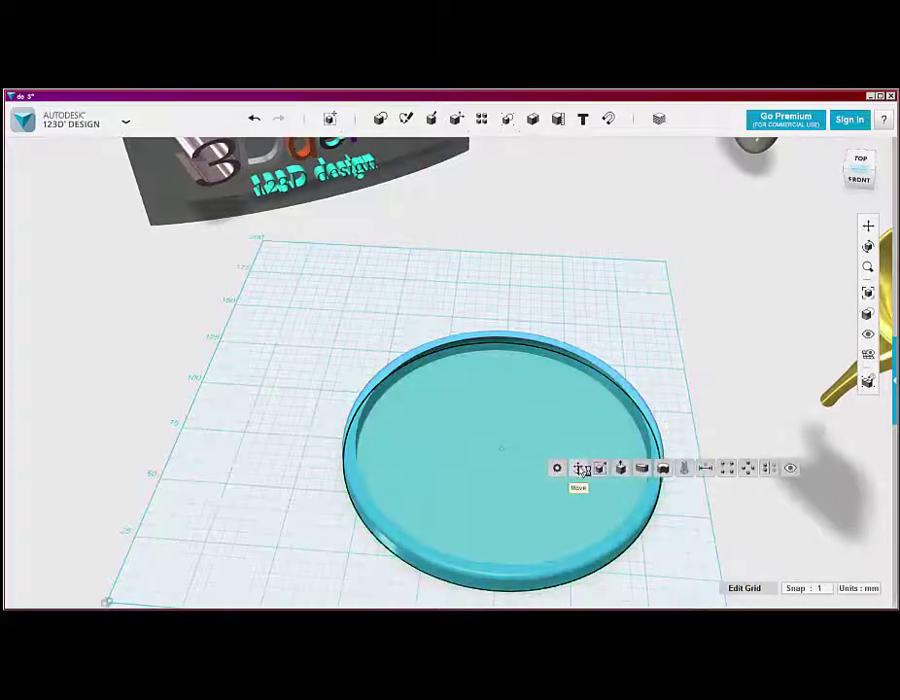
click(580, 468)
drag(542, 457, 161, 401)
click(205, 529)
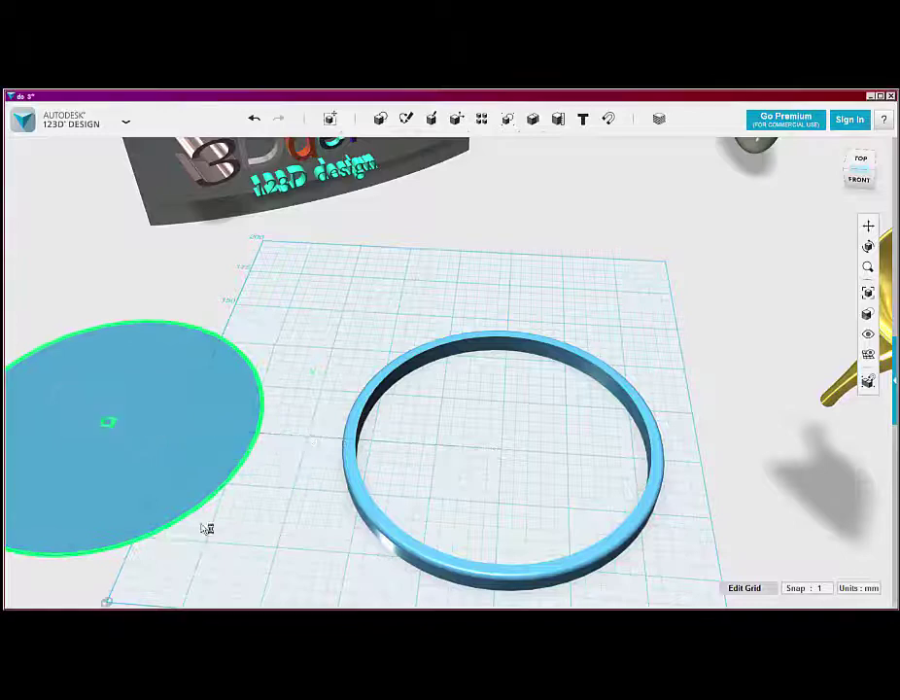
- Fillet the ring's lower outer edge with a radius of 2 mm
right_drag(577, 533, 571, 506)
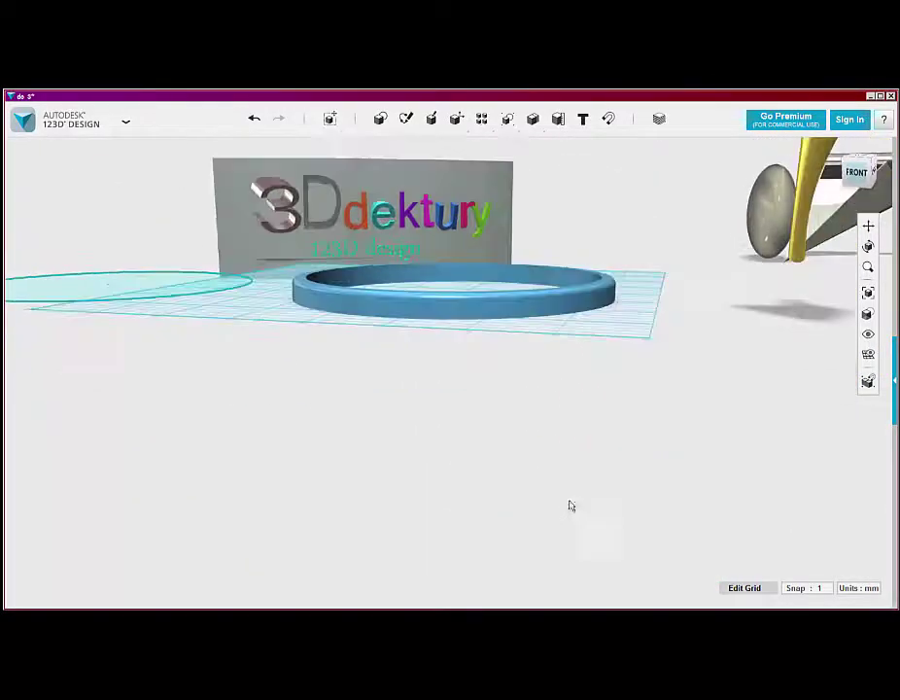
click(525, 322)
right_drag(526, 318, 518, 162)
scroll(518, 163, up, 5)
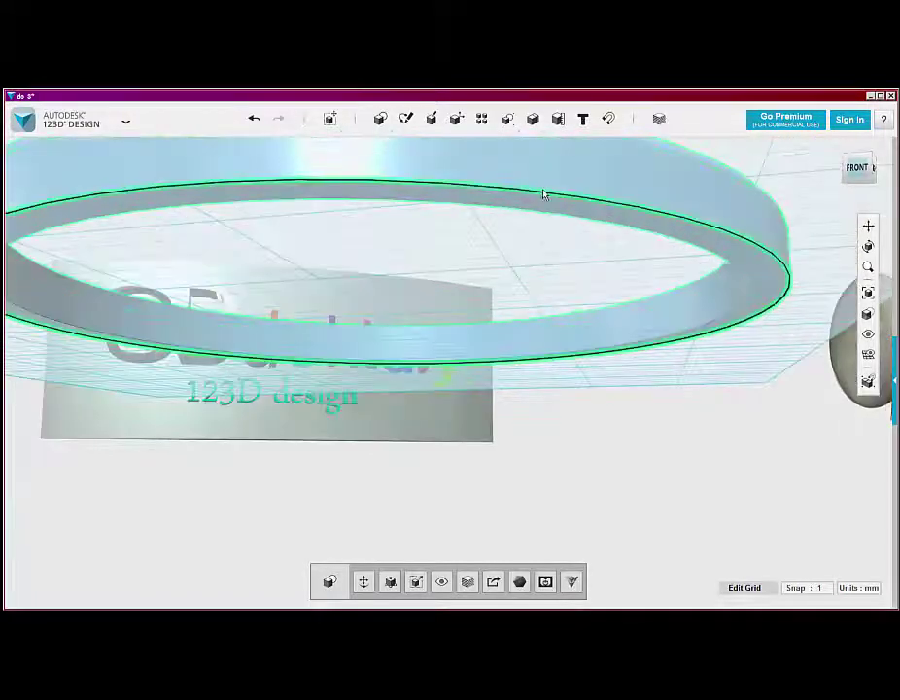
mouse_move(565, 239)
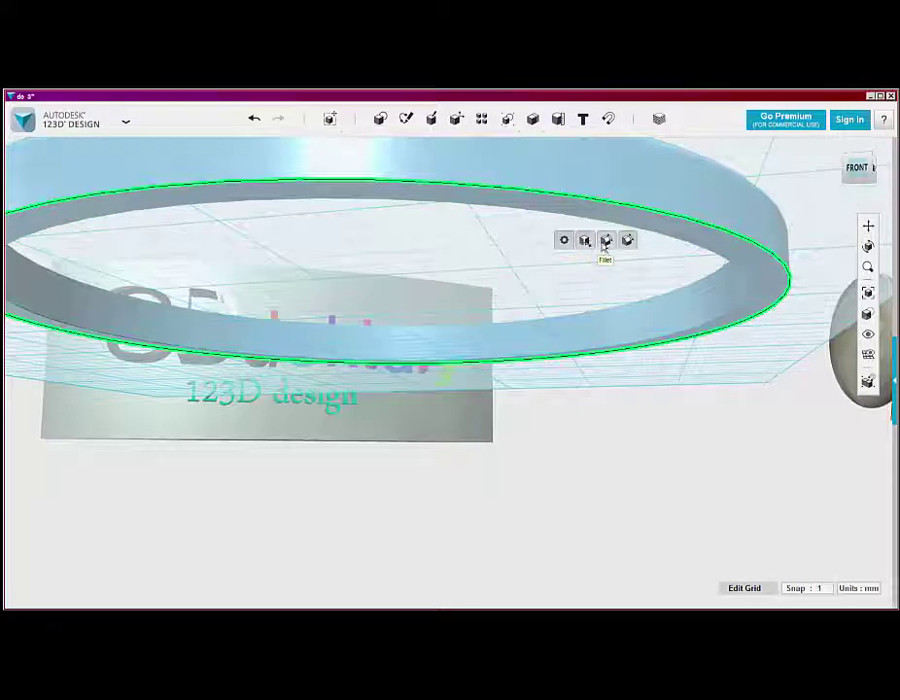
click(598, 251)
text(2)
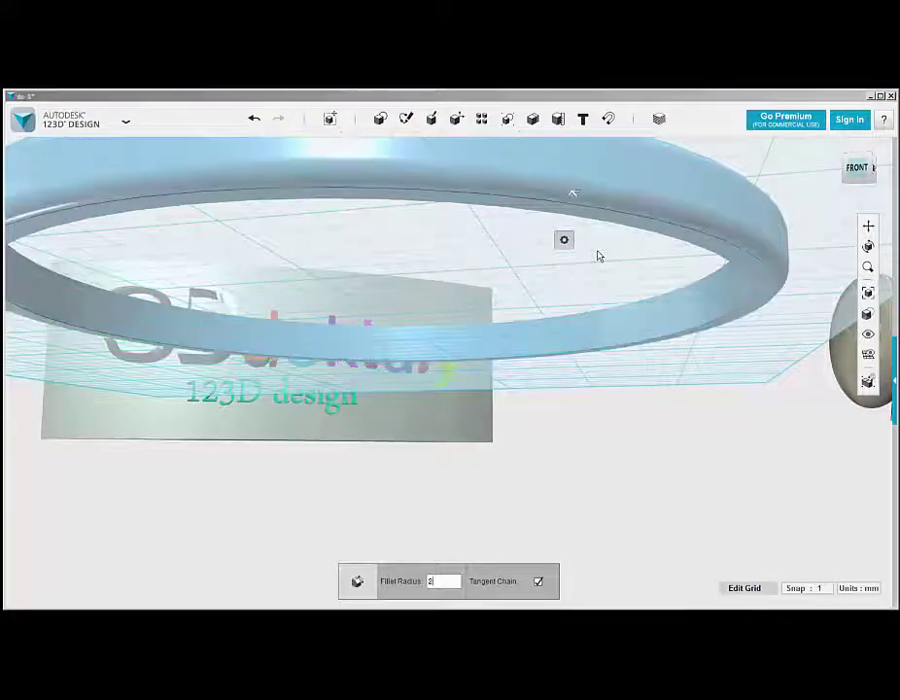
right_drag(628, 403, 667, 425)
click(671, 421)
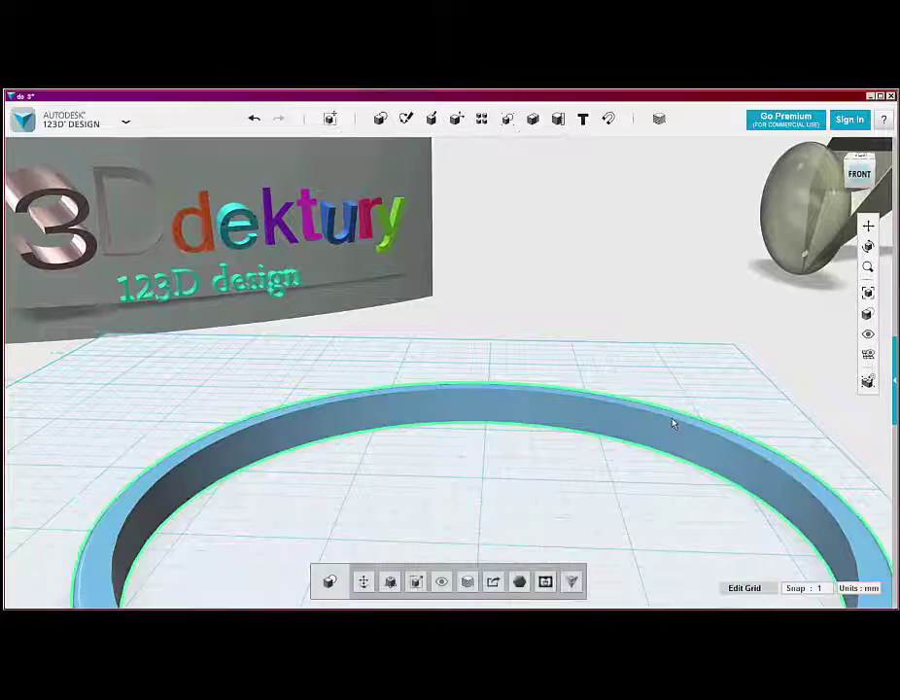
- Fillet the ring's upper inner edge with a radius of 1 mm
scroll(675, 425, up, 1)
scroll(672, 421, up, 1)
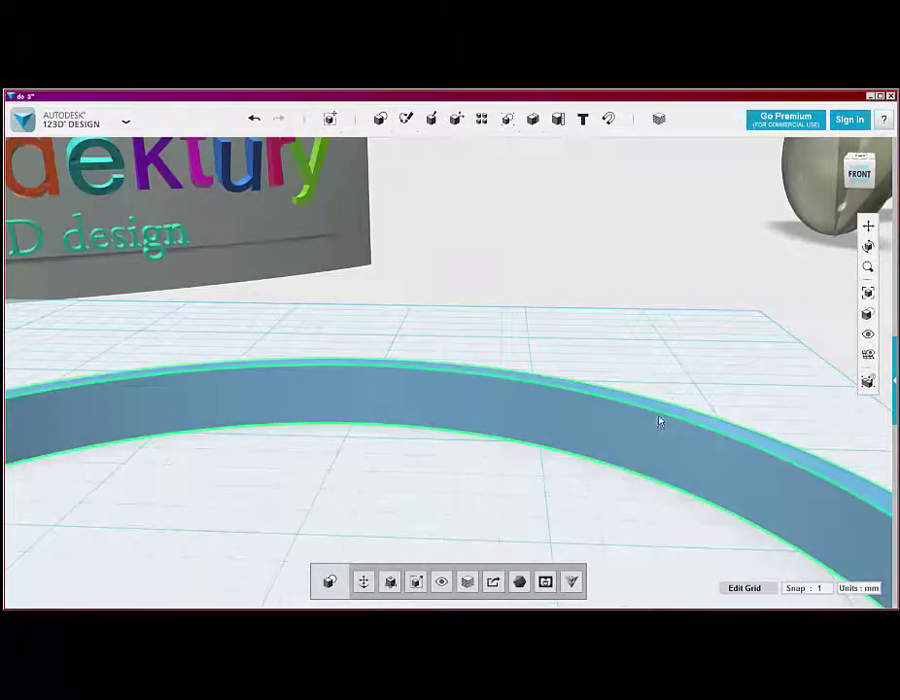
click(664, 417)
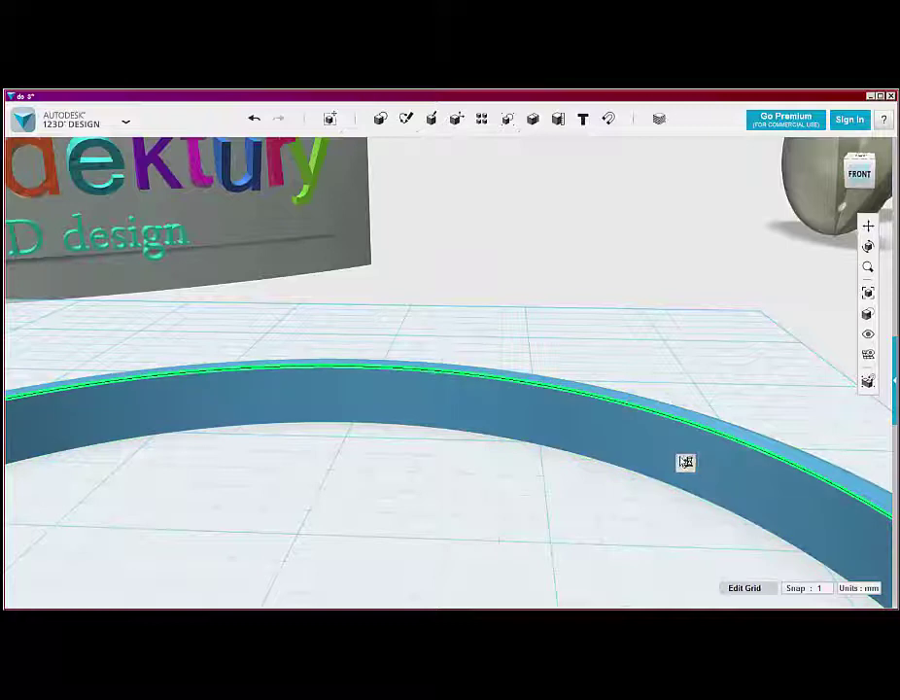
mouse_move(685, 463)
click(729, 465)
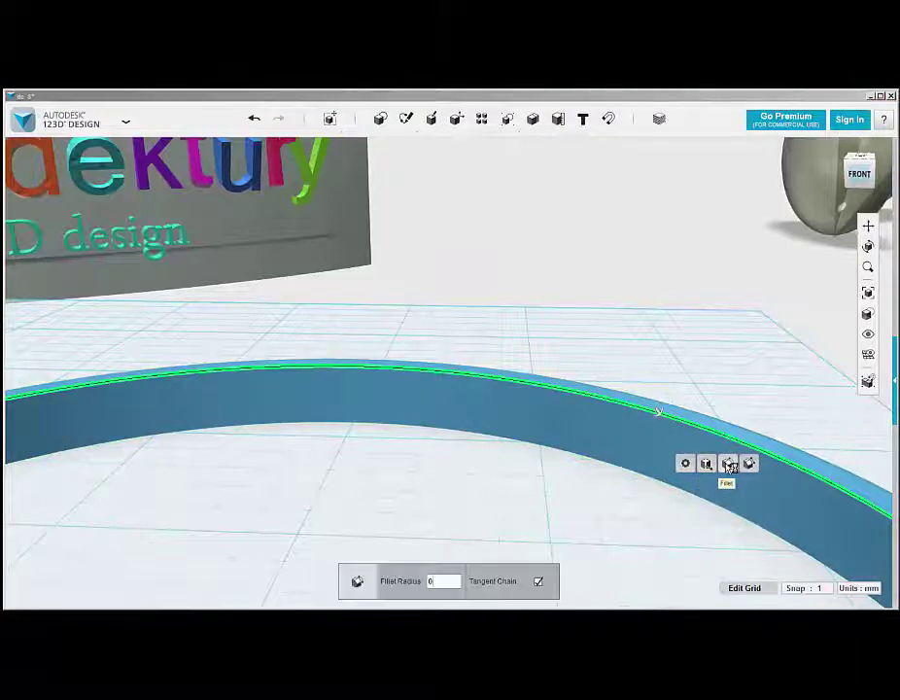
text(1)
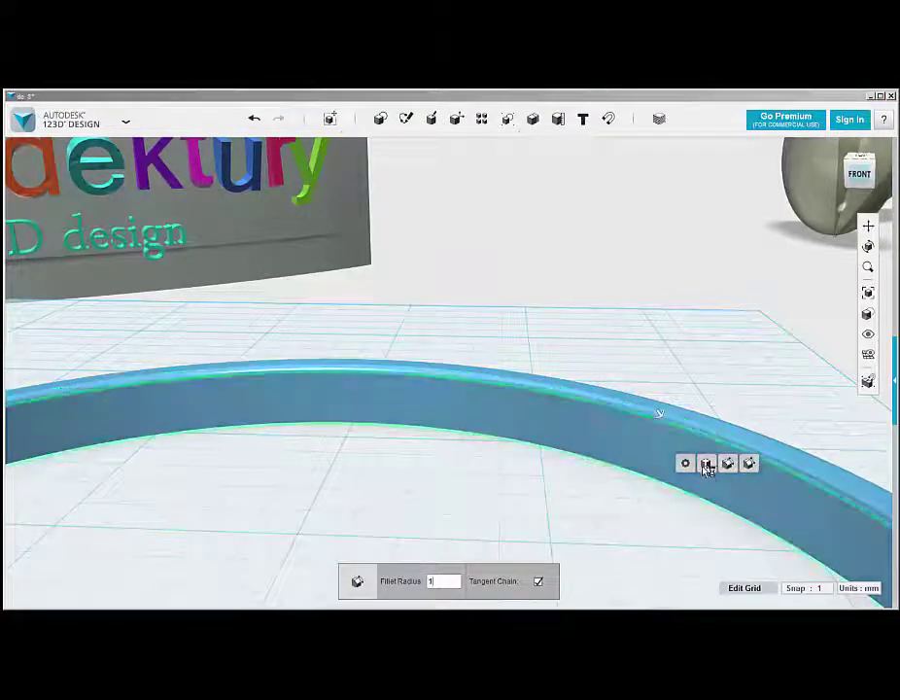
click(586, 506)
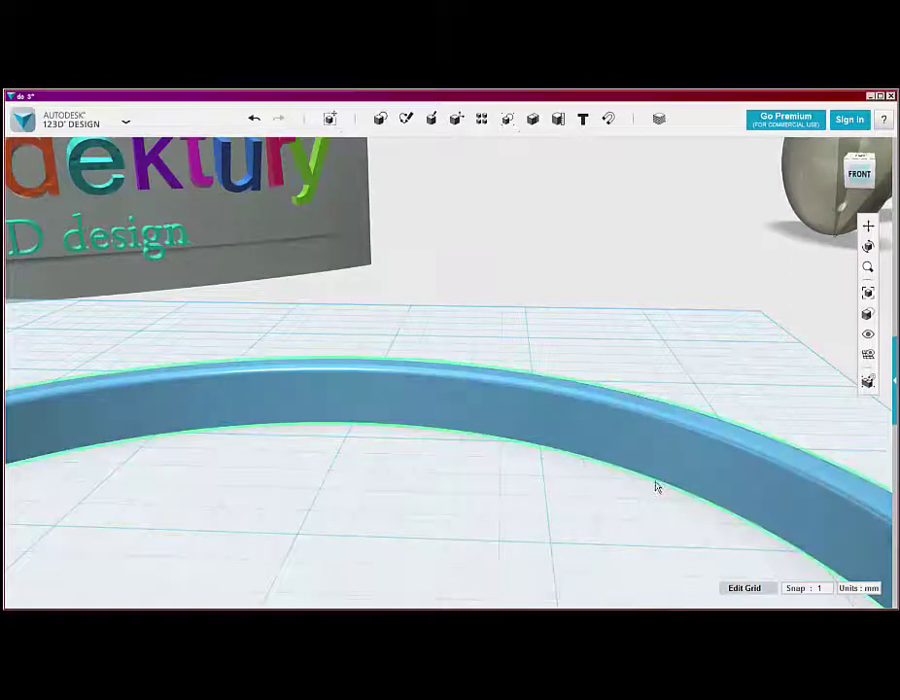
- Fillet the lower inner edge of the ring
click(660, 487)
right_drag(653, 511, 663, 407)
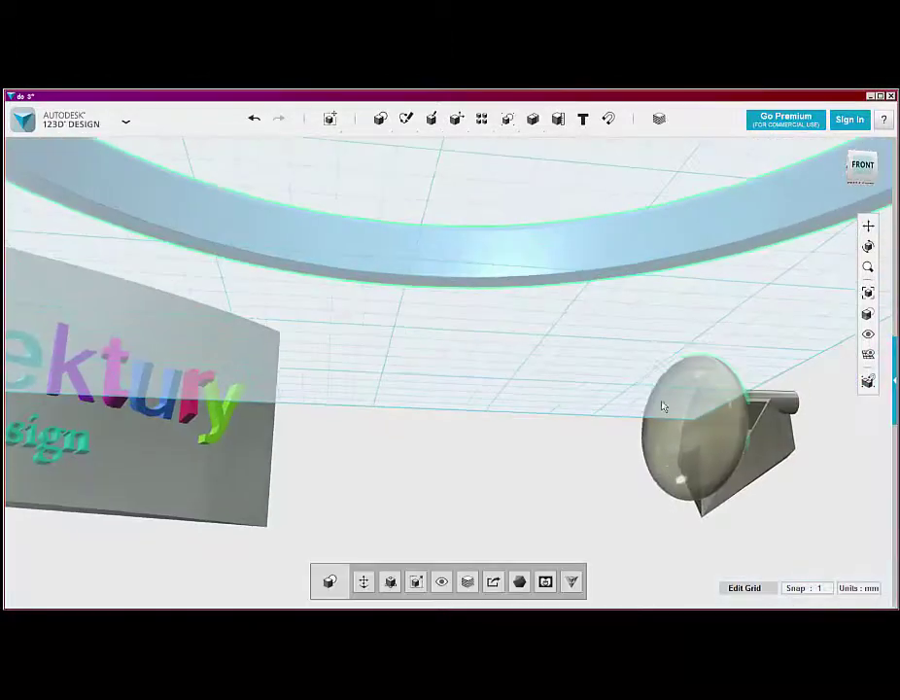
click(627, 268)
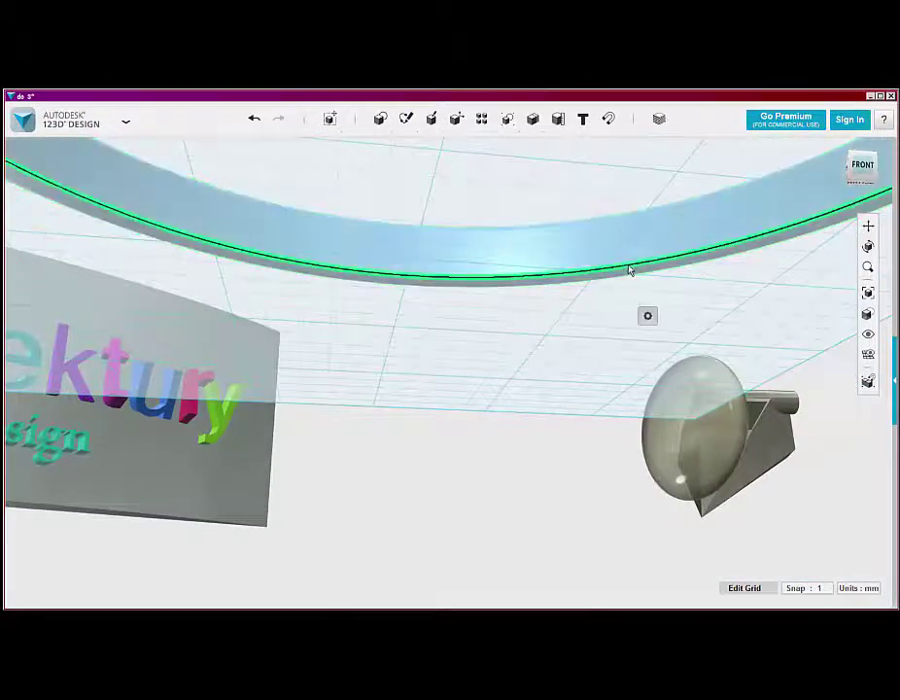
click(690, 316)
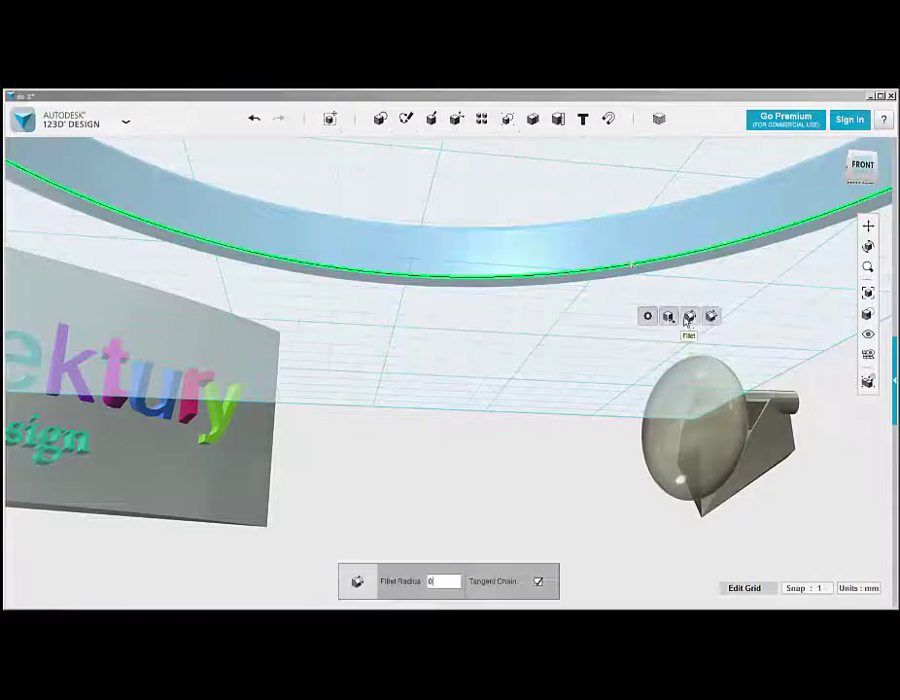
click(558, 369)
- Apply the Poly Smoke plastic material to the ring
right_drag(552, 362, 560, 393)
right_drag(507, 489, 485, 387)
right_drag(245, 535, 465, 425)
scroll(470, 383, down, 5)
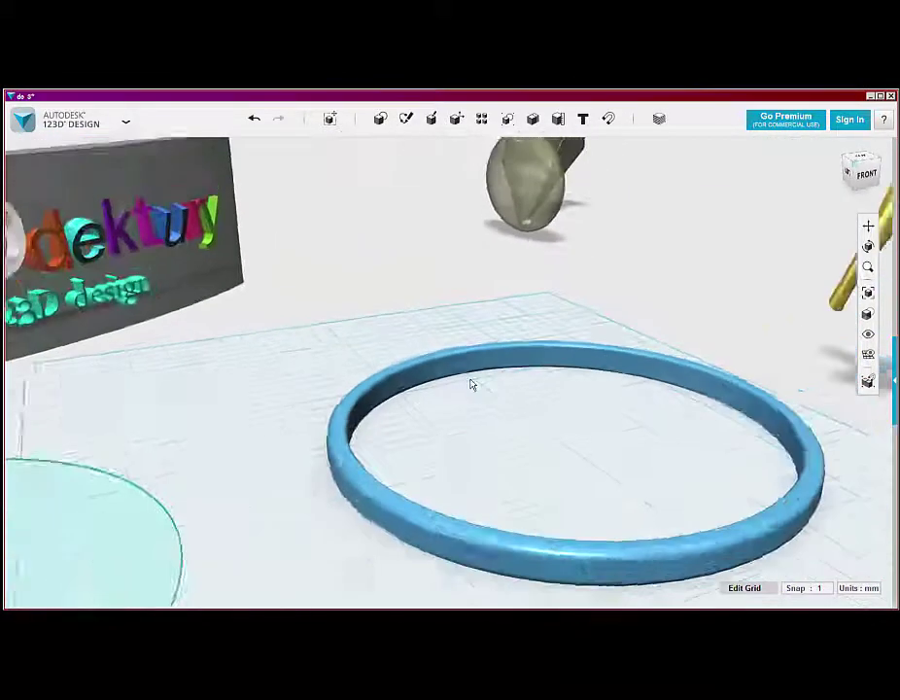
scroll(639, 511, up, 4)
scroll(674, 466, down, 1)
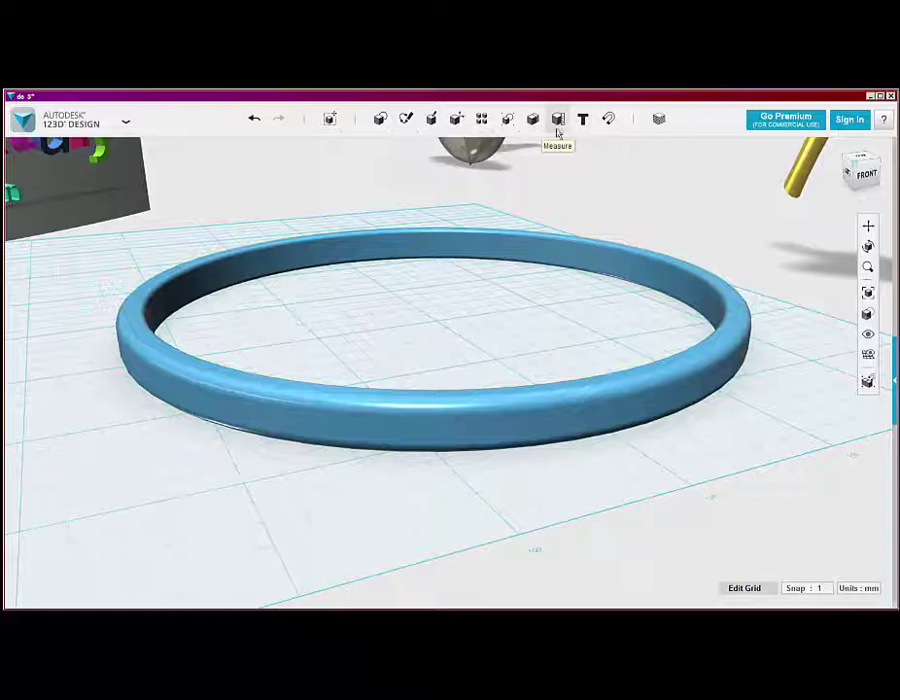
click(573, 346)
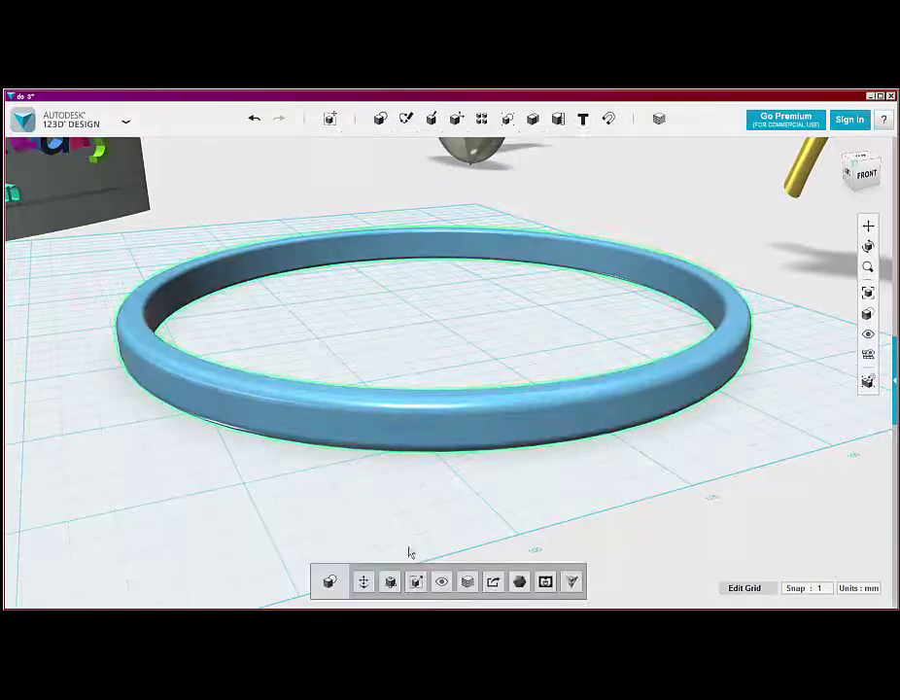
click(468, 583)
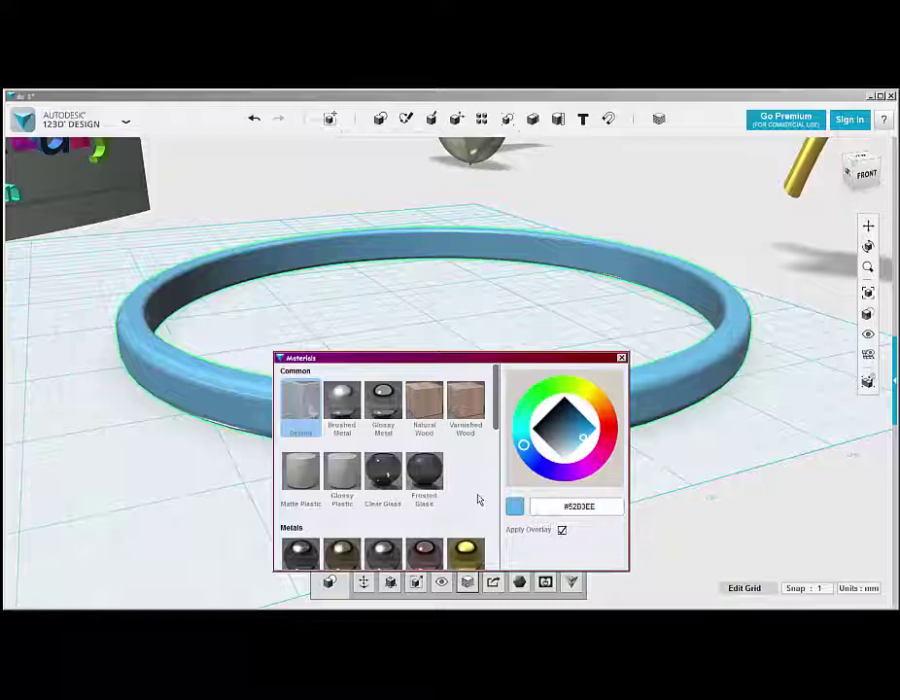
scroll(477, 500, down, 3)
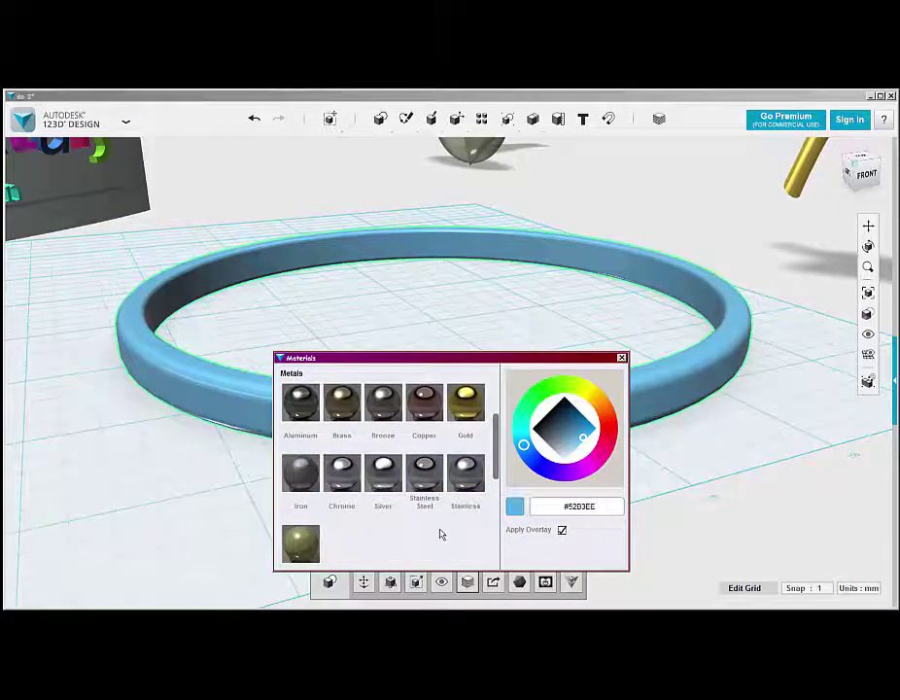
scroll(408, 515, down, 5)
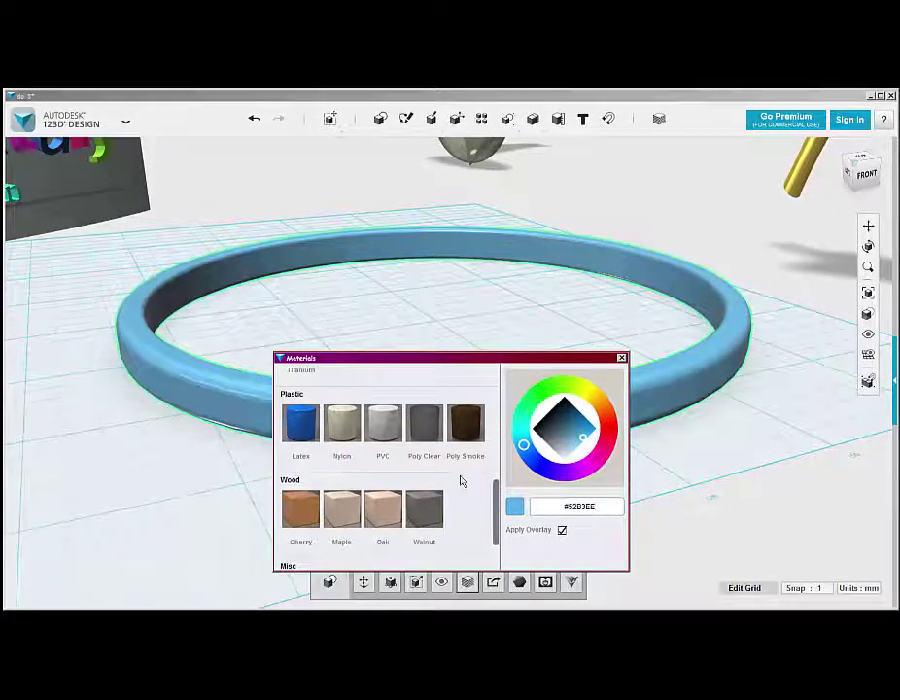
click(461, 428)
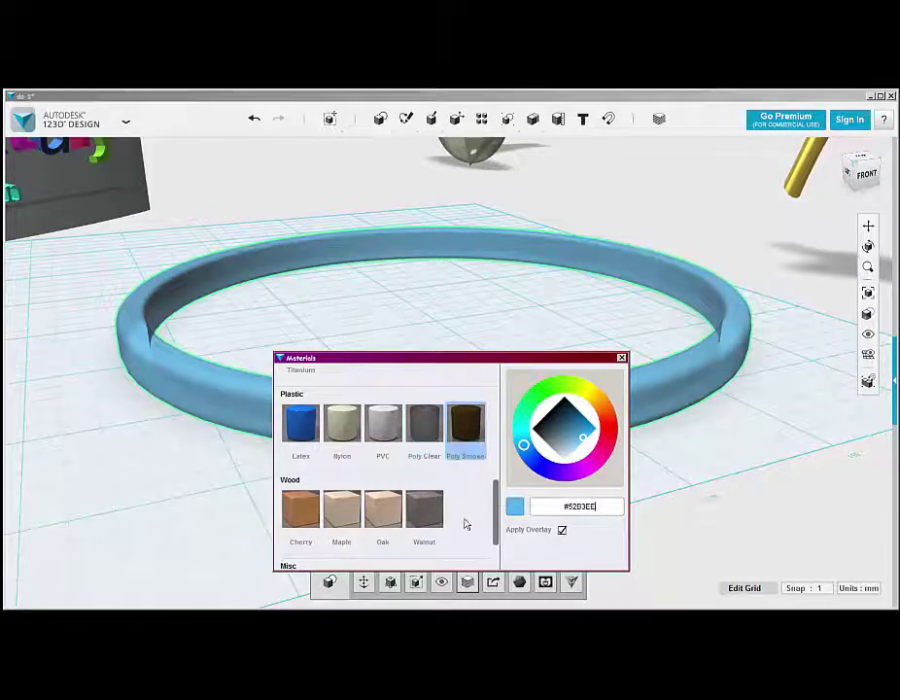
- Apply the Rubber material to the ring and close the materials window
click(426, 510)
click(471, 449)
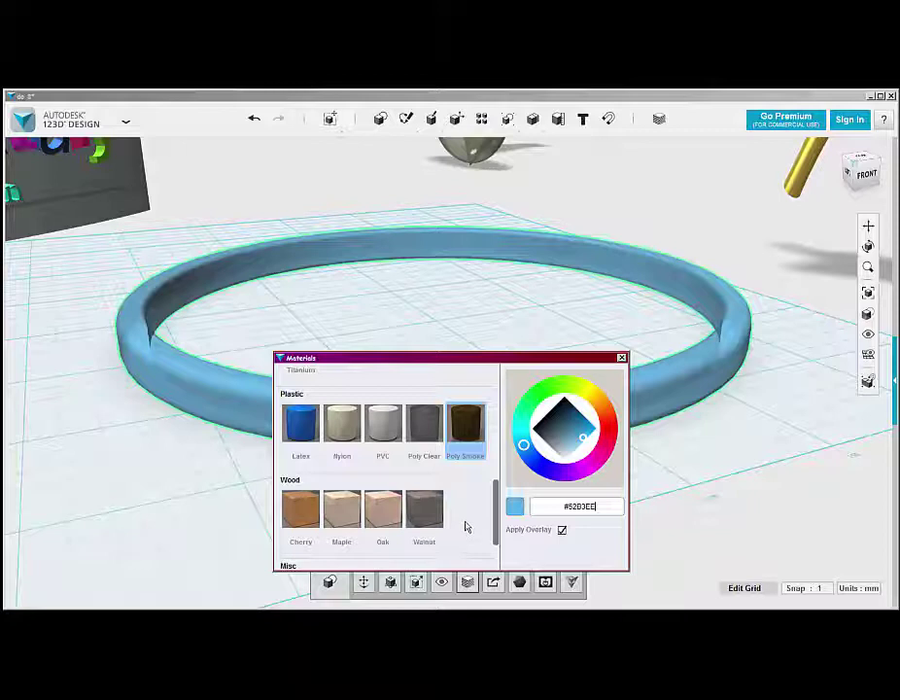
scroll(457, 521, down, 2)
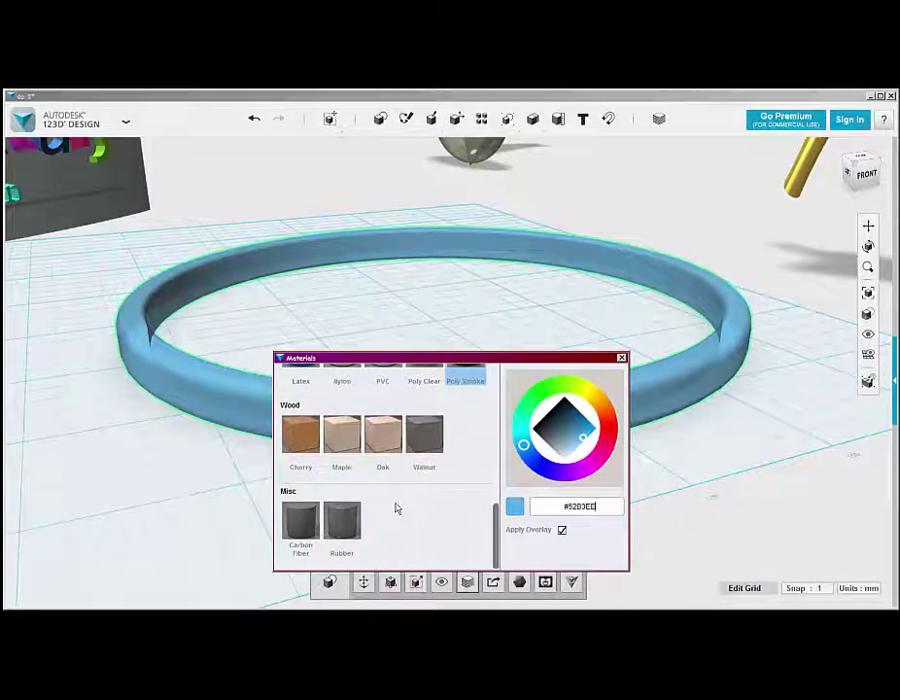
click(354, 518)
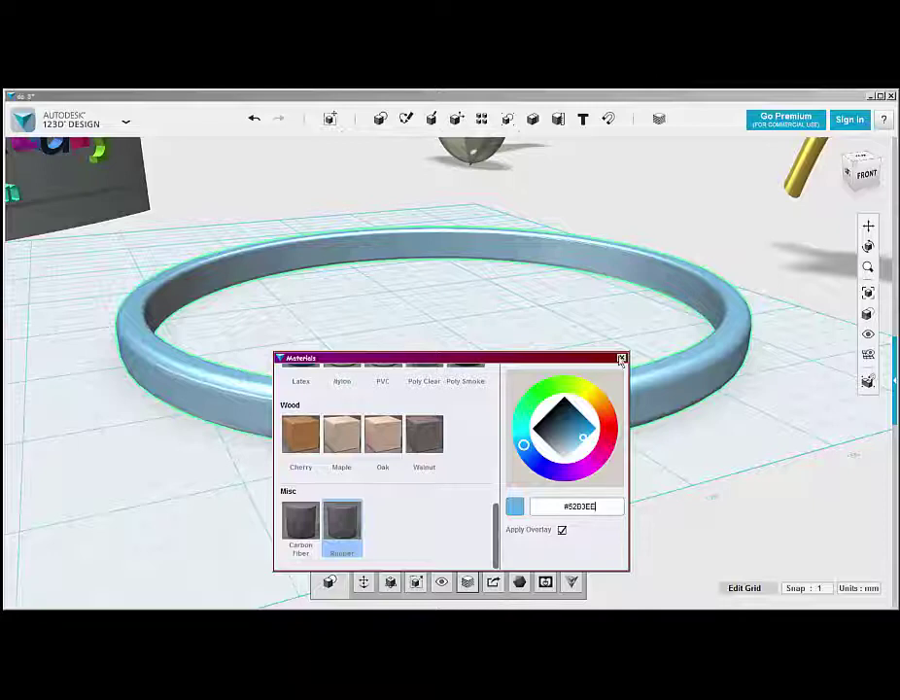
click(622, 359)
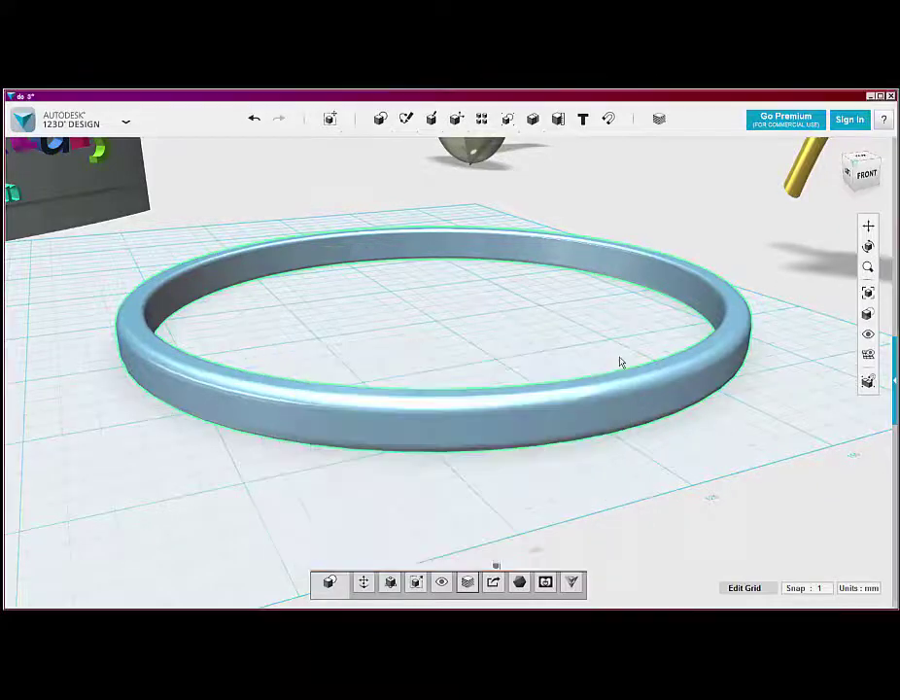
- Select the whole ring and set its material overlay colour to near-black #0D0D0E
click(516, 428)
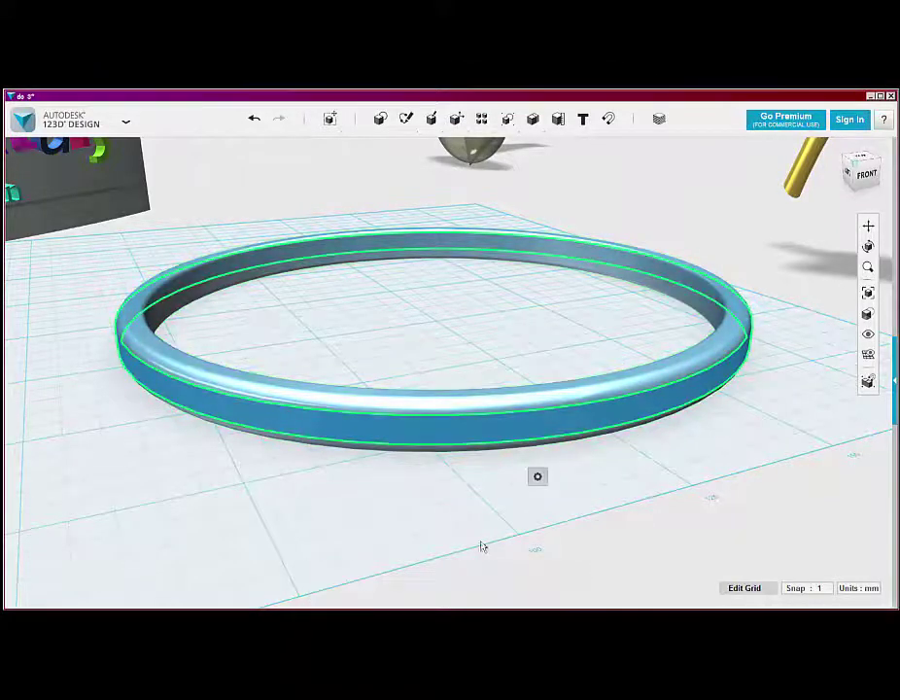
click(541, 431)
click(541, 427)
click(543, 398)
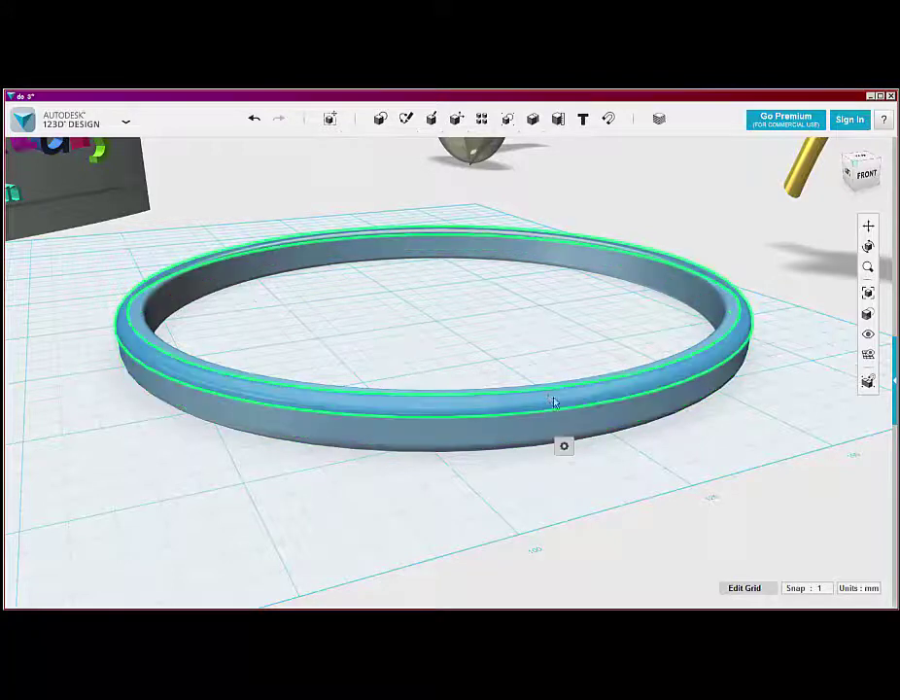
click(625, 522)
click(612, 420)
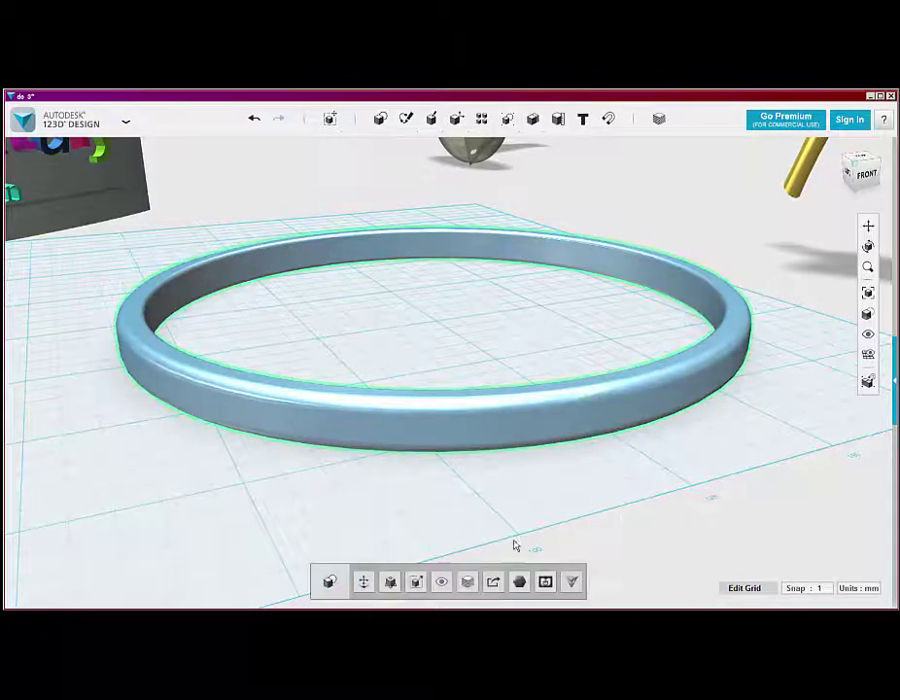
click(471, 582)
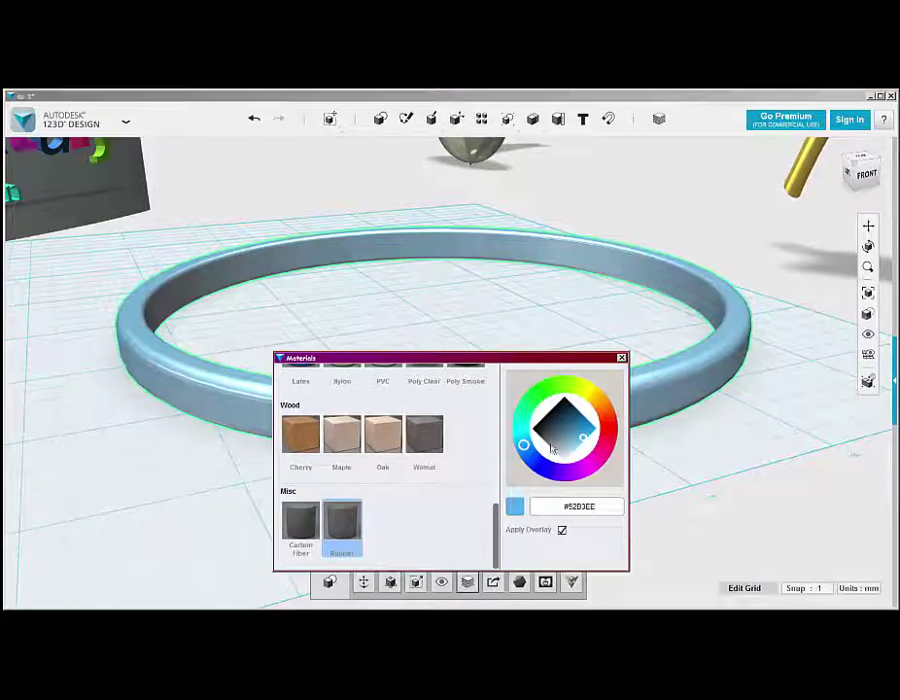
click(538, 431)
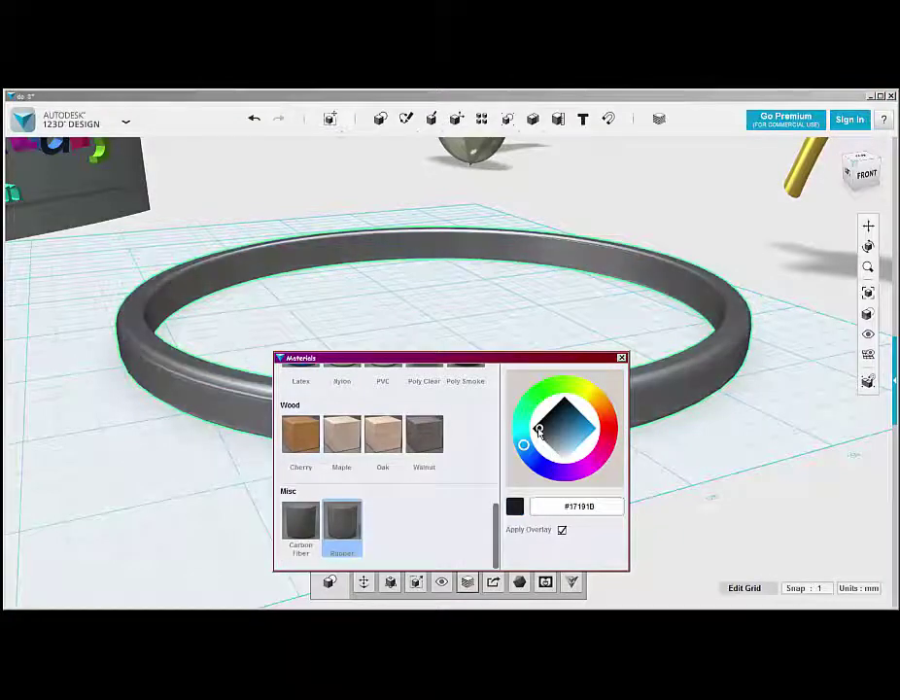
drag(537, 431, 533, 426)
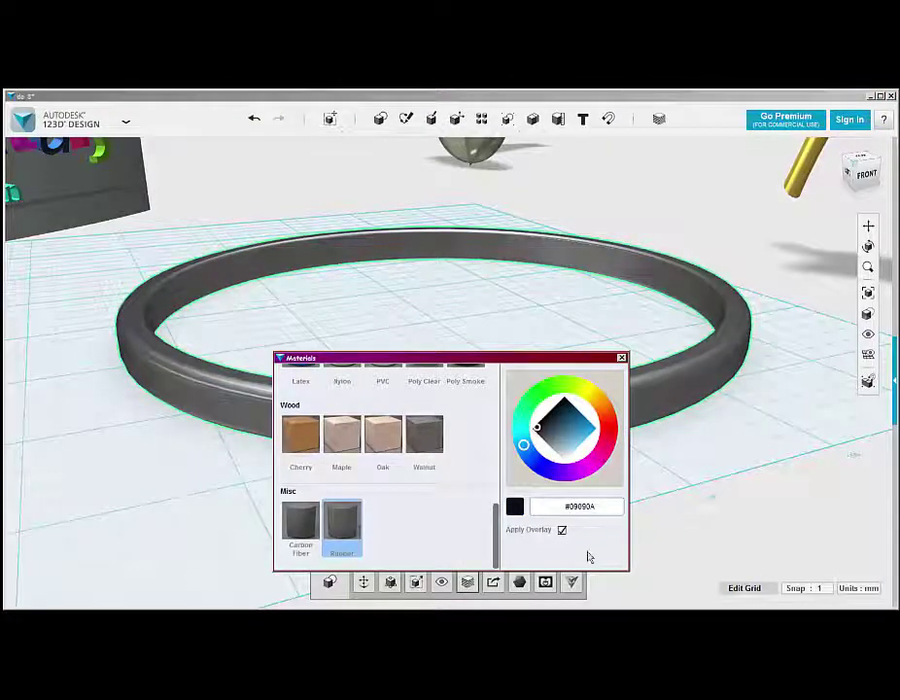
click(537, 431)
- Try the Poly Smoke and Matte Plastic materials on the ring
scroll(460, 521, up, 5)
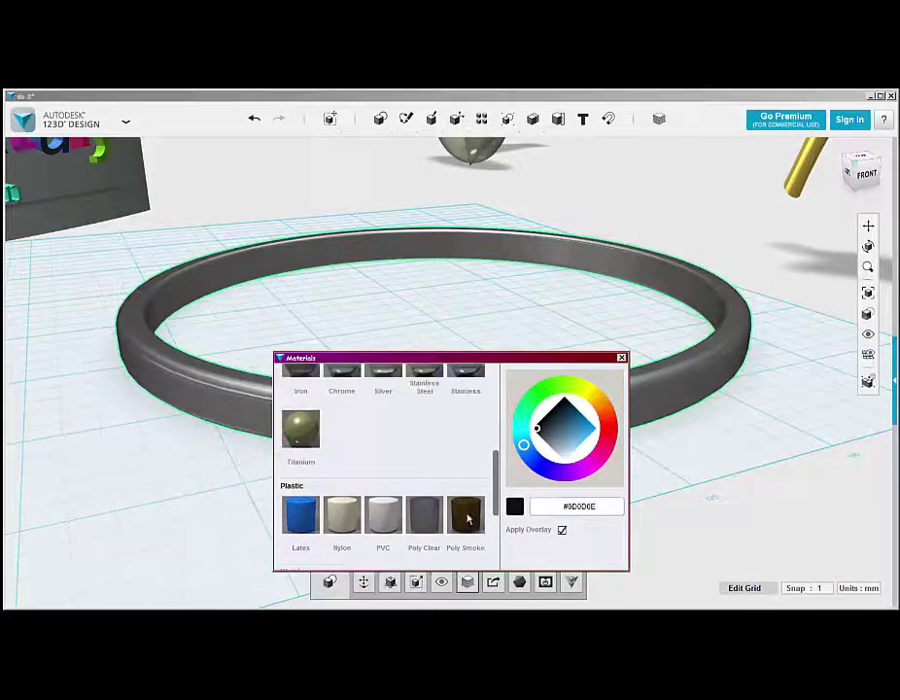
click(468, 522)
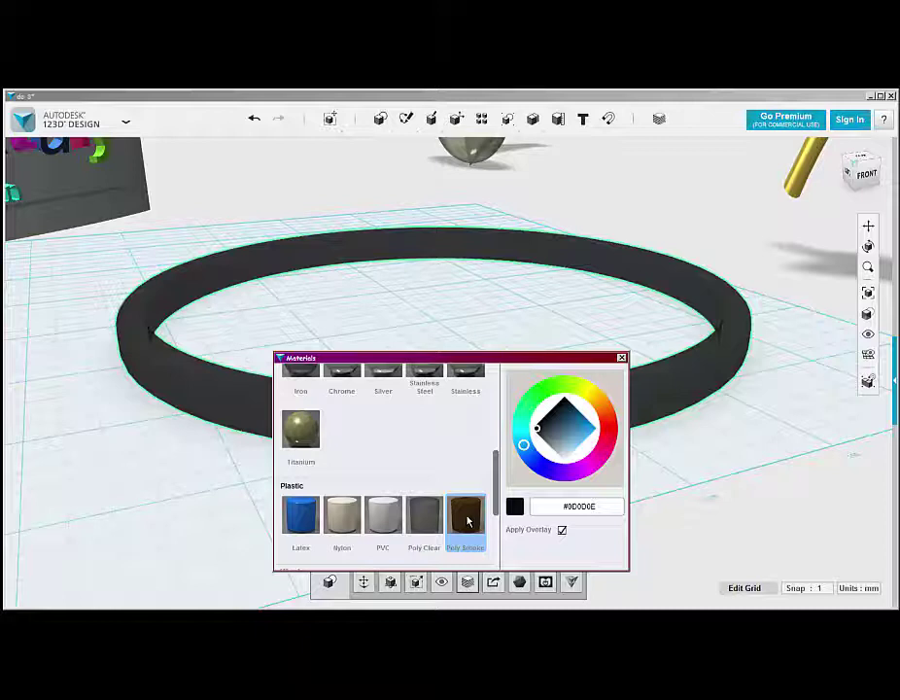
scroll(462, 472, up, 5)
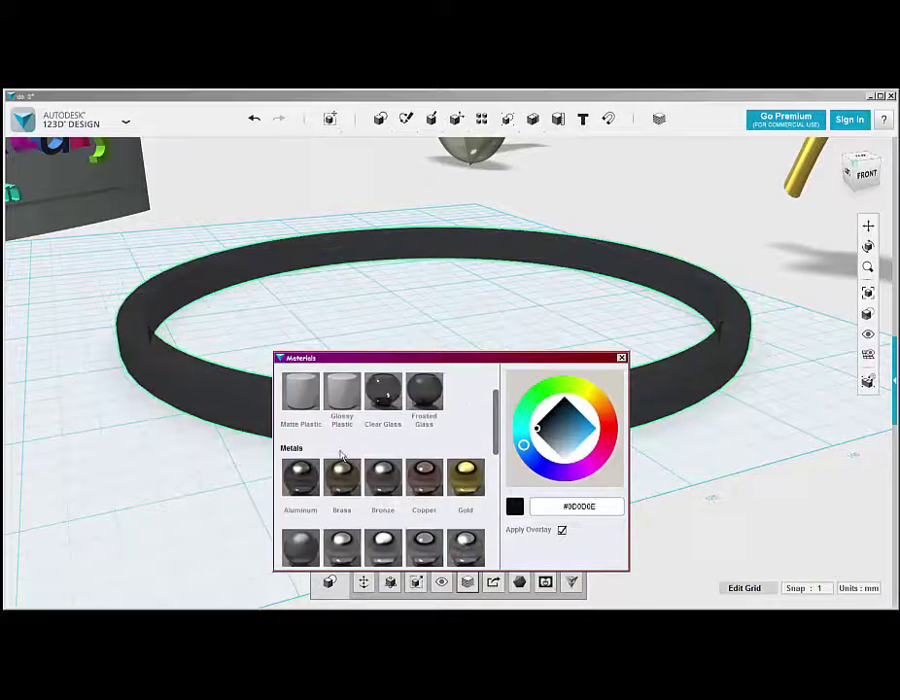
click(312, 394)
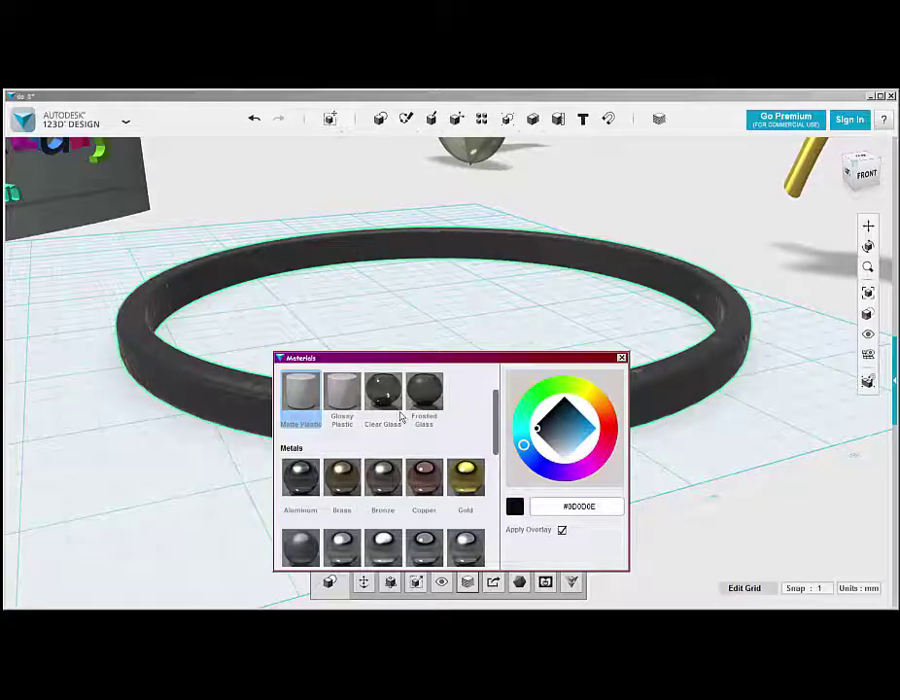
scroll(473, 428, up, 2)
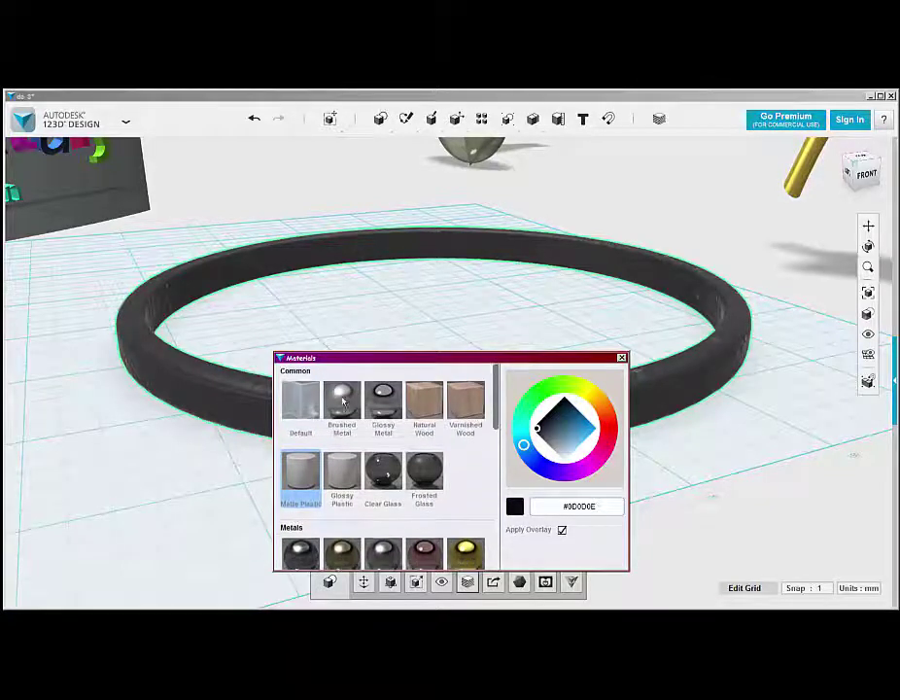
- Compare the PVC and Poly Clear plastics on the ring and apply the Nylon material
scroll(389, 428, down, 3)
scroll(419, 457, down, 5)
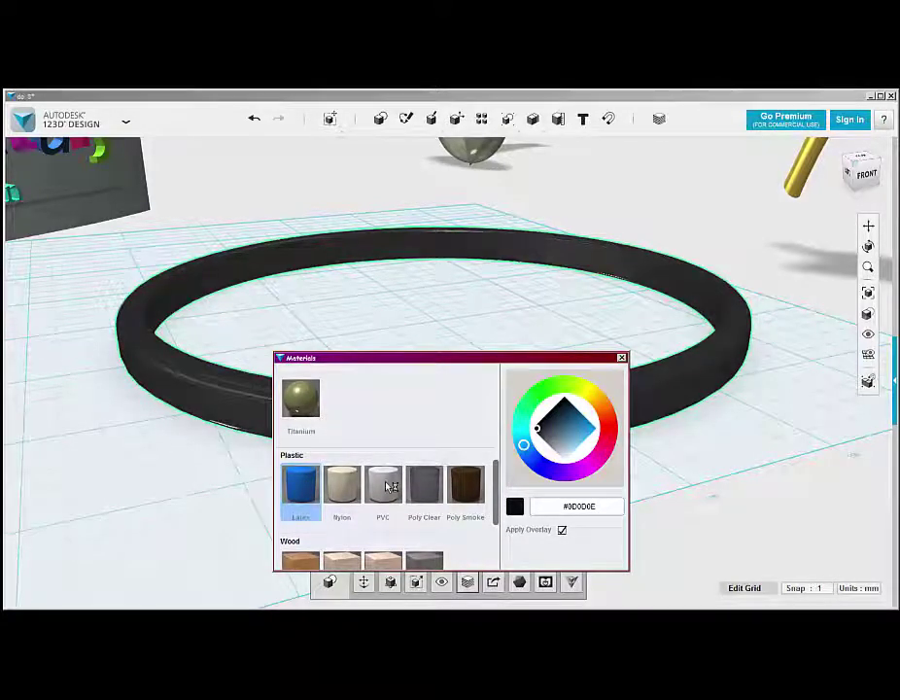
click(389, 486)
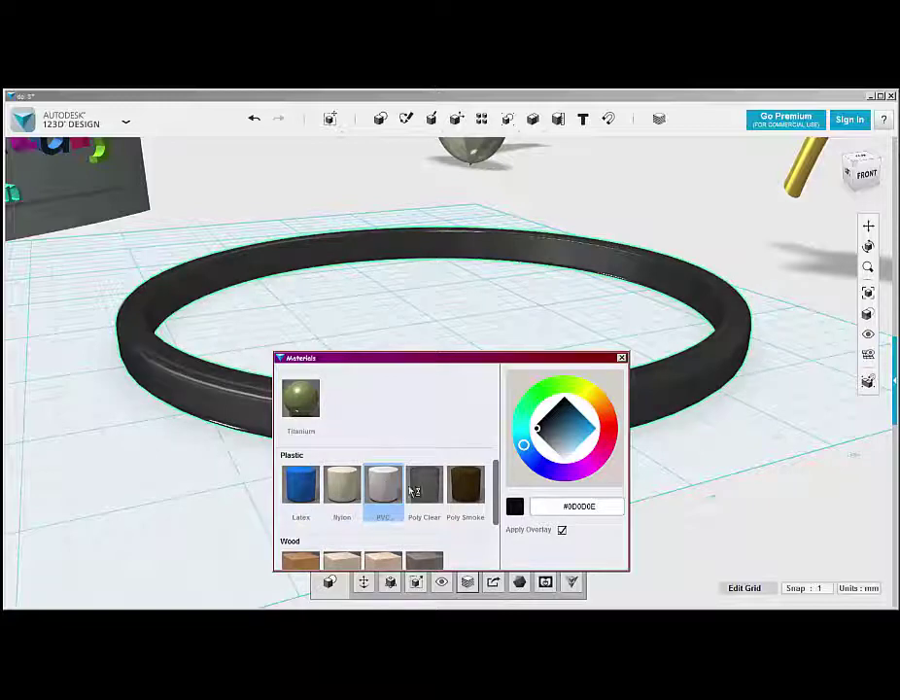
click(431, 491)
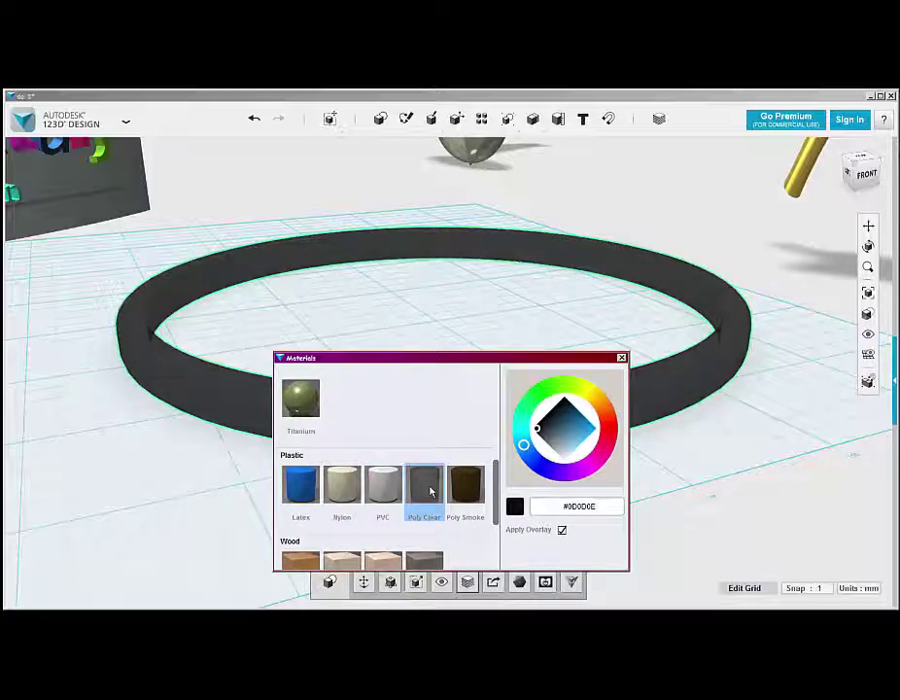
click(348, 494)
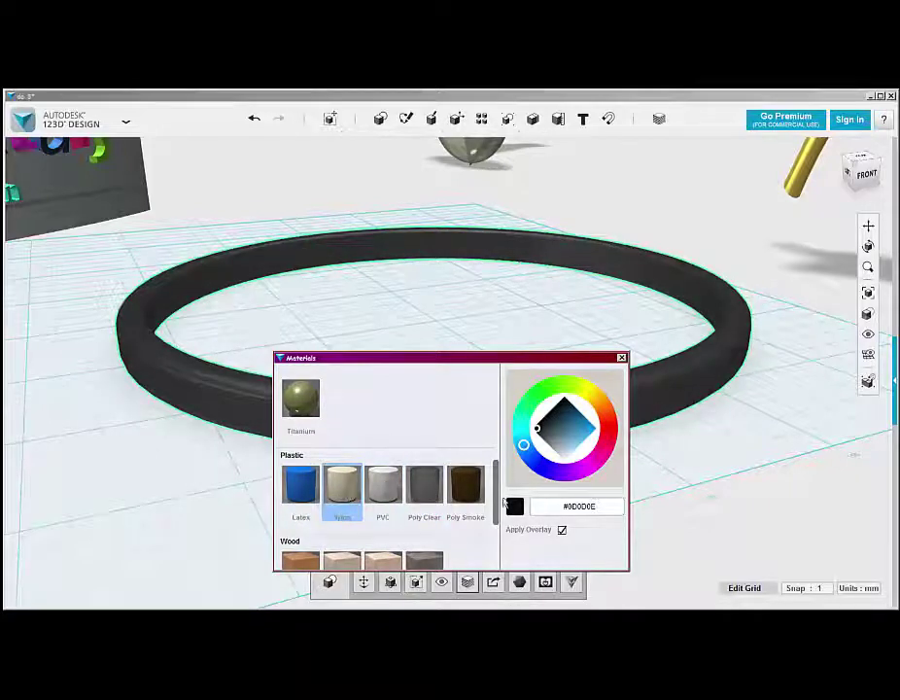
click(695, 494)
- Move the circle sketch lying beside the ring across the grid until it is centred on the ring
click(553, 482)
right_drag(552, 483, 492, 492)
mouse_move(449, 539)
right_down()
mouse_move(362, 540)
mouse_move(444, 538)
mouse_move(436, 538)
right_up()
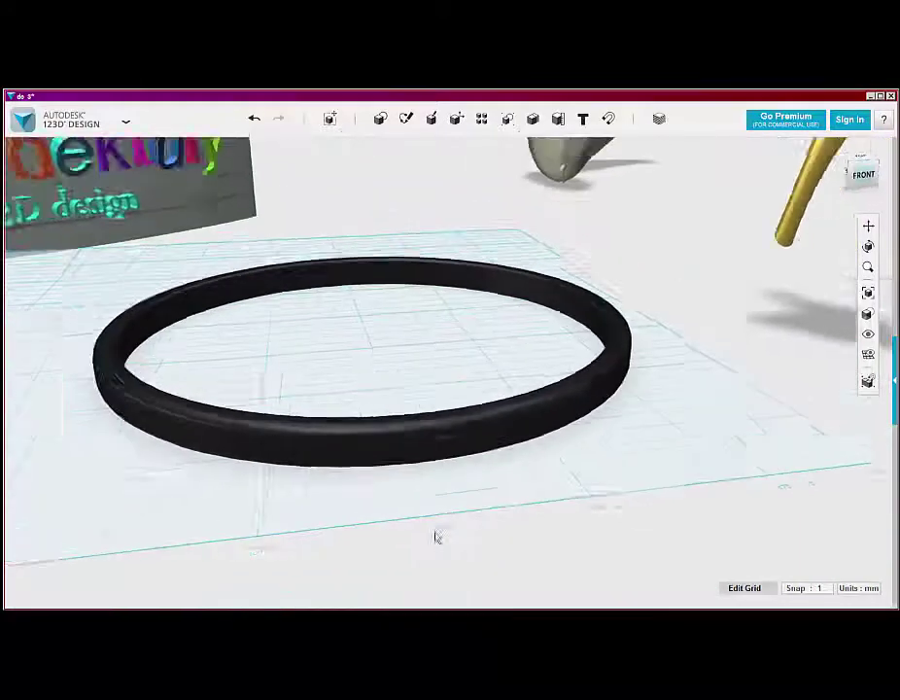
scroll(418, 539, down, 3)
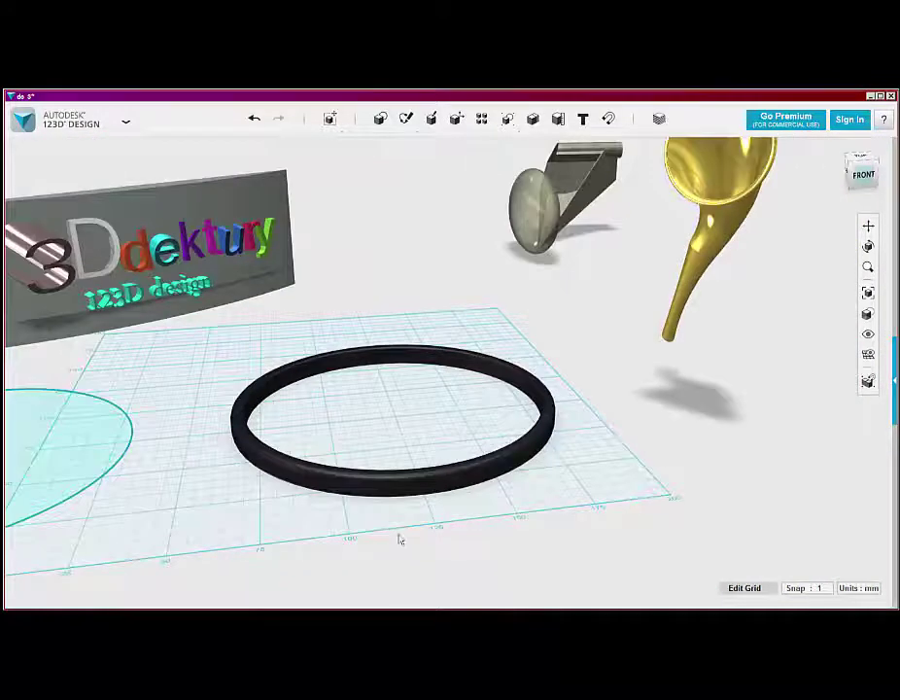
click(74, 454)
click(108, 493)
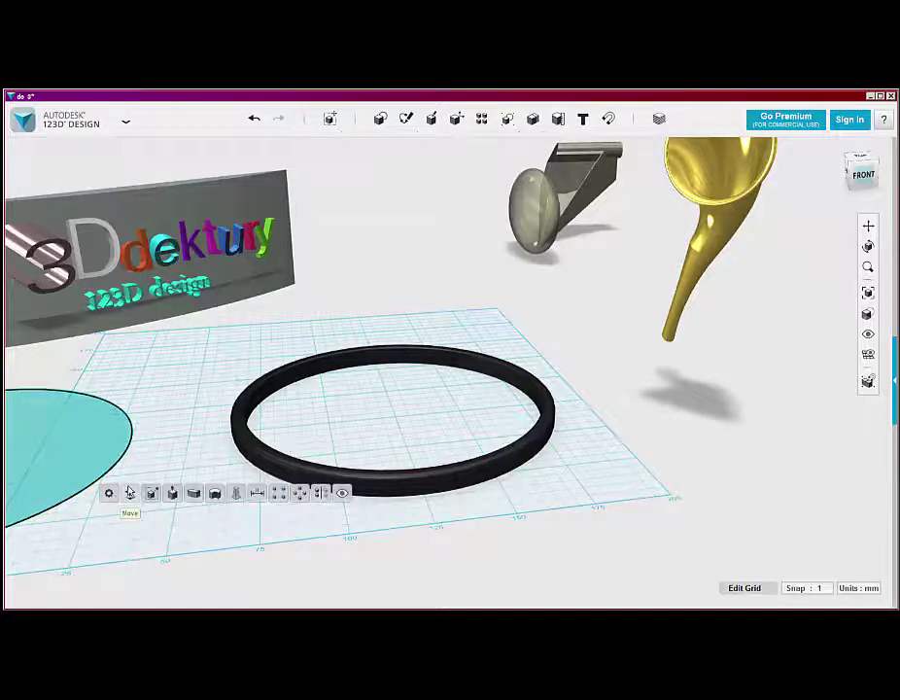
click(128, 492)
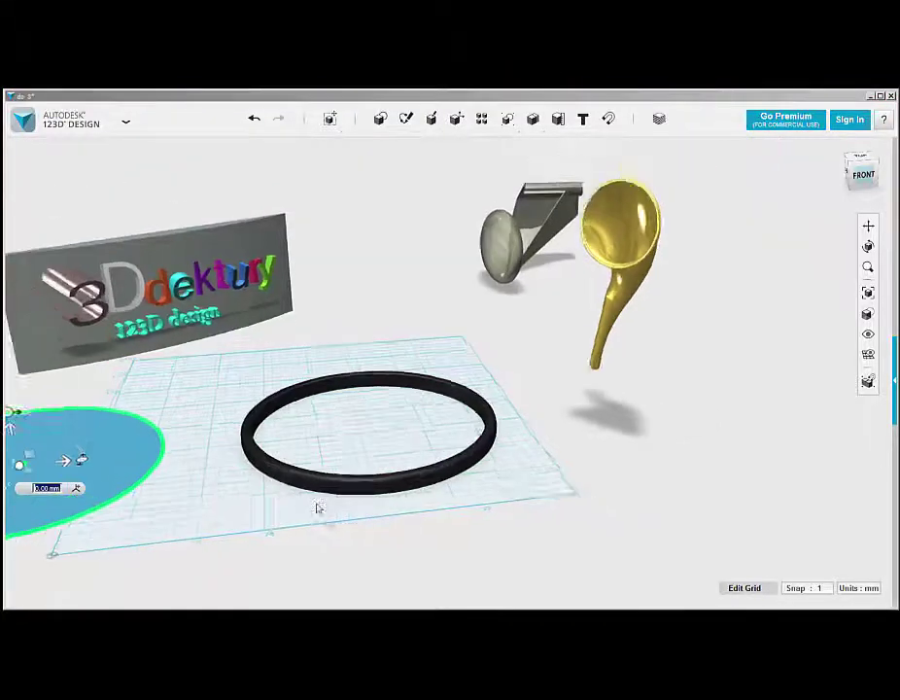
drag(313, 464, 440, 456)
mouse_move(175, 471)
mouse_down()
mouse_move(370, 450)
mouse_move(360, 450)
mouse_up()
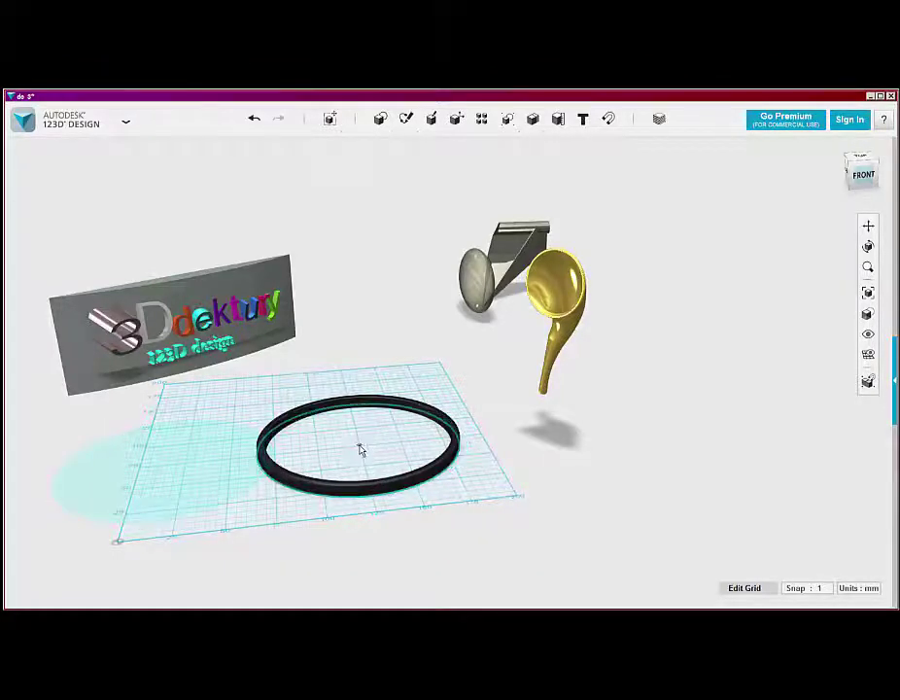
scroll(358, 453, up, 5)
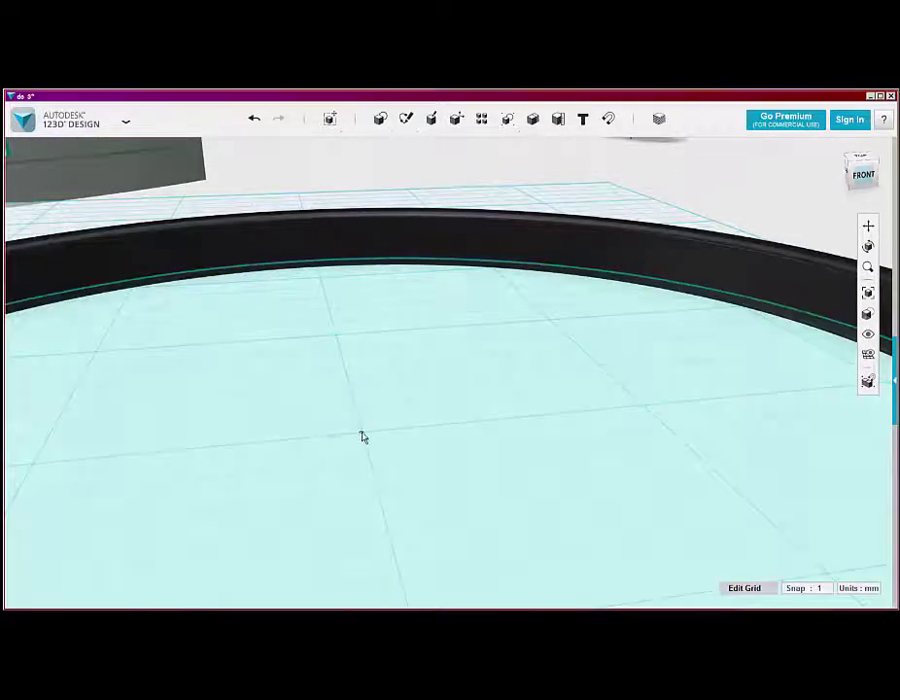
scroll(358, 454, down, 5)
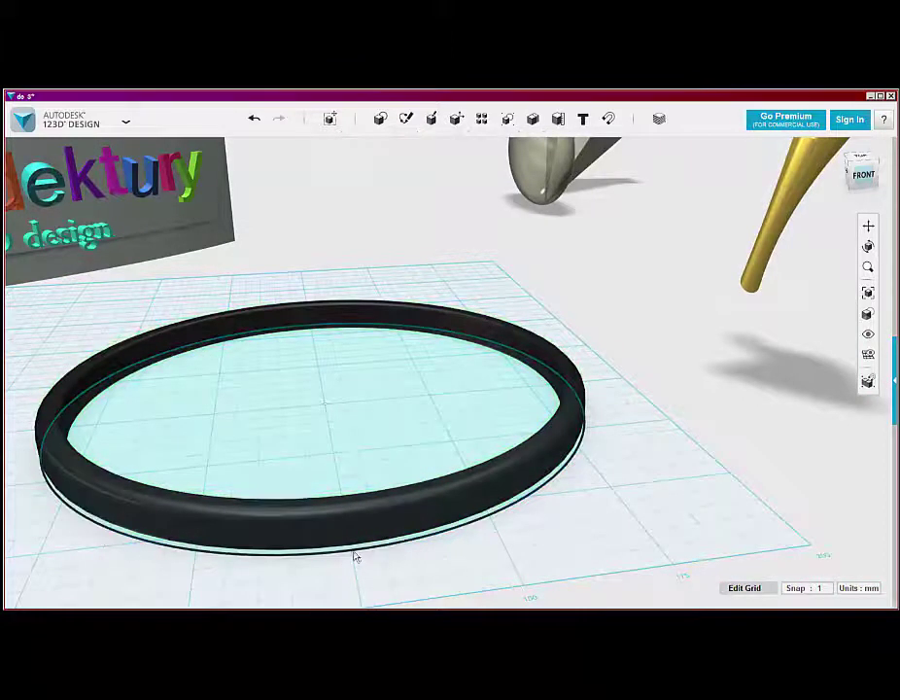
click(357, 553)
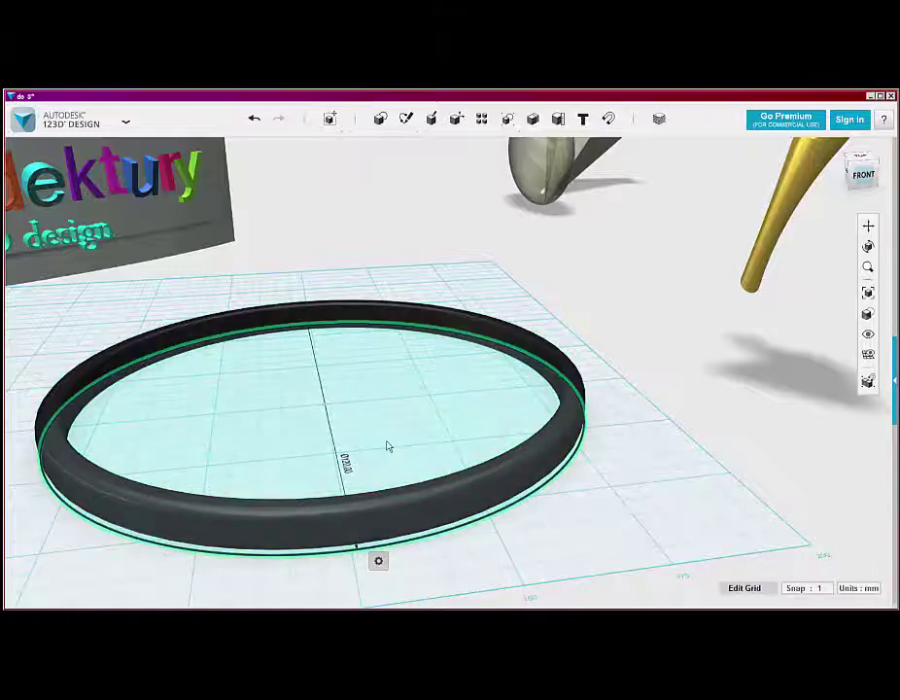
click(389, 445)
mouse_move(408, 490)
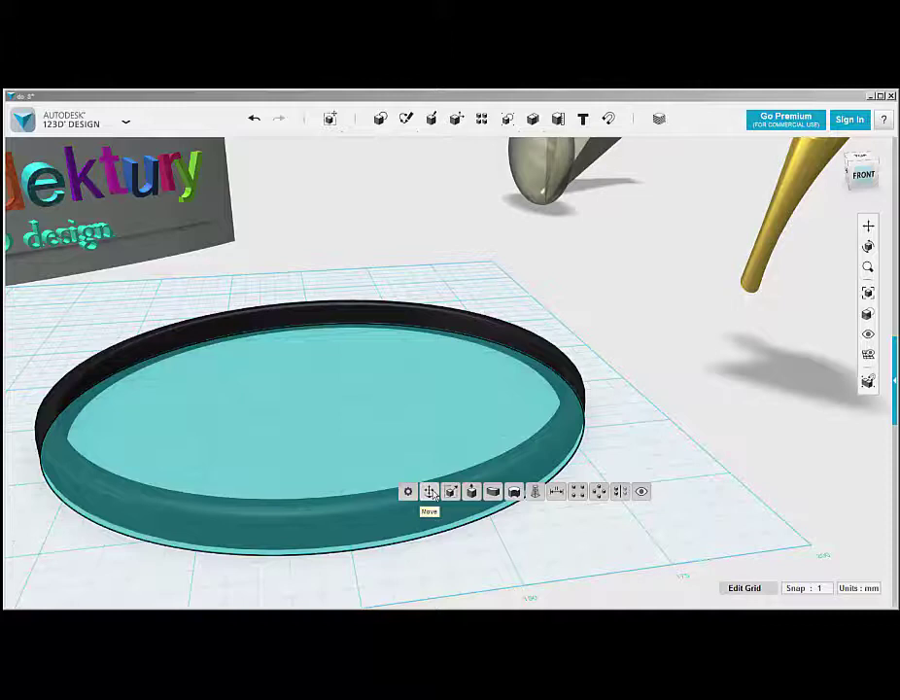
click(591, 526)
scroll(601, 526, down, 3)
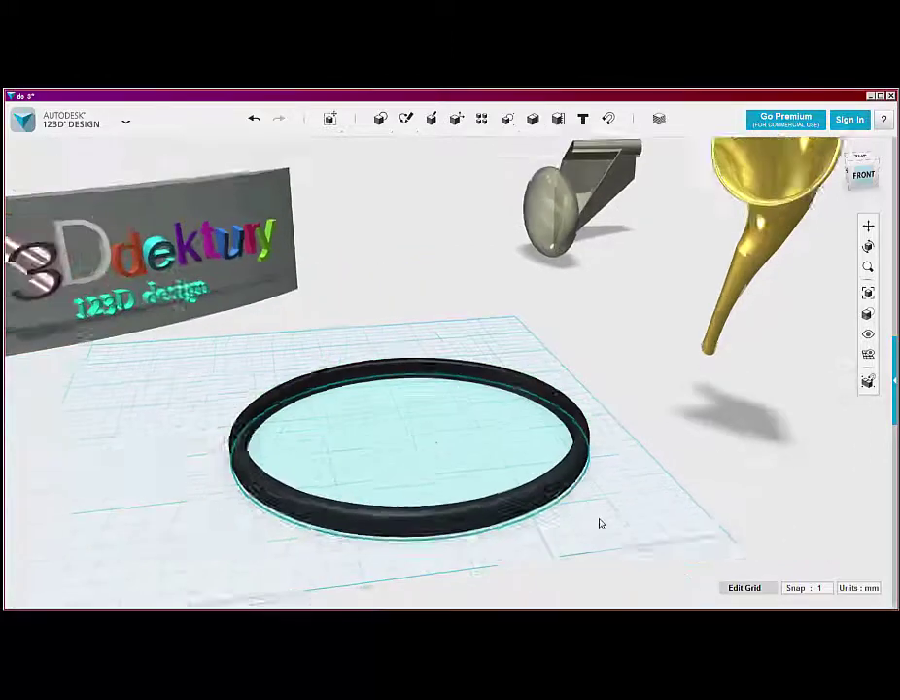
click(458, 439)
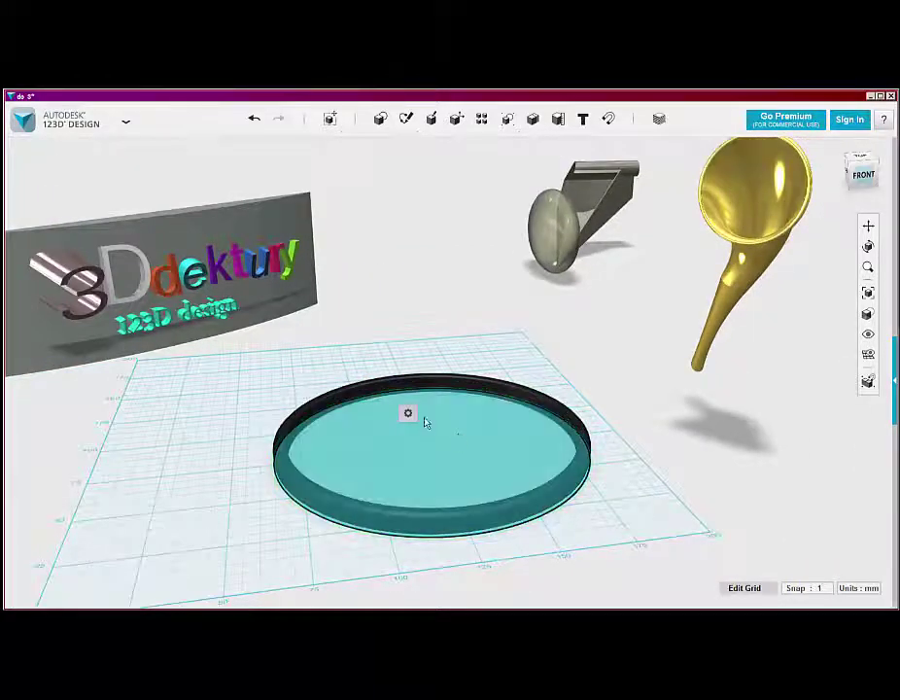
mouse_move(409, 414)
click(451, 414)
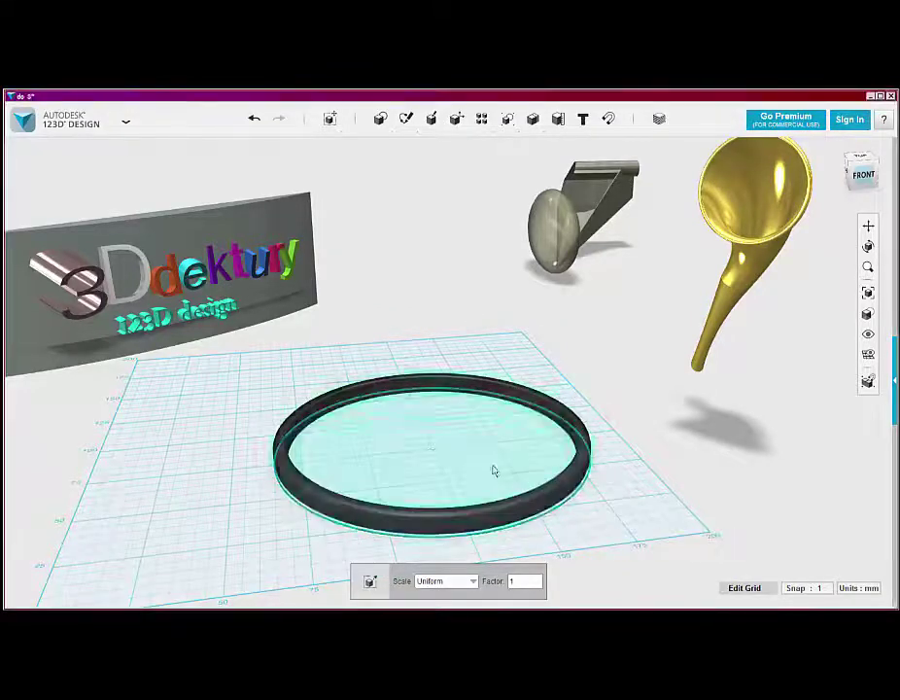
key(Escape)
- Remove the circle sketch that lies under the ring
click(489, 473)
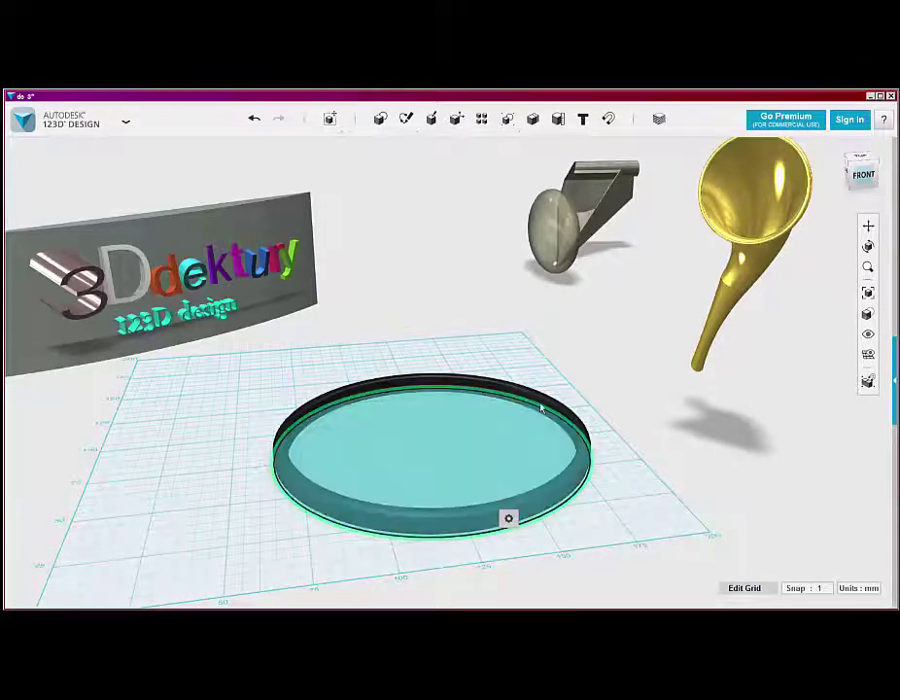
right_drag(533, 396, 537, 412)
right_drag(557, 527, 499, 379)
scroll(499, 378, up, 3)
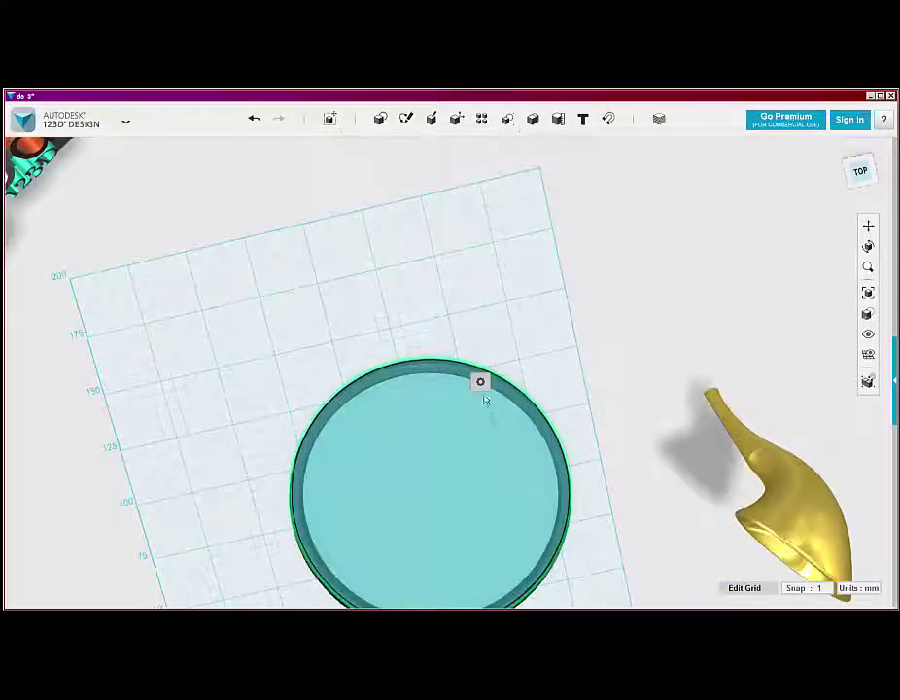
mouse_move(482, 383)
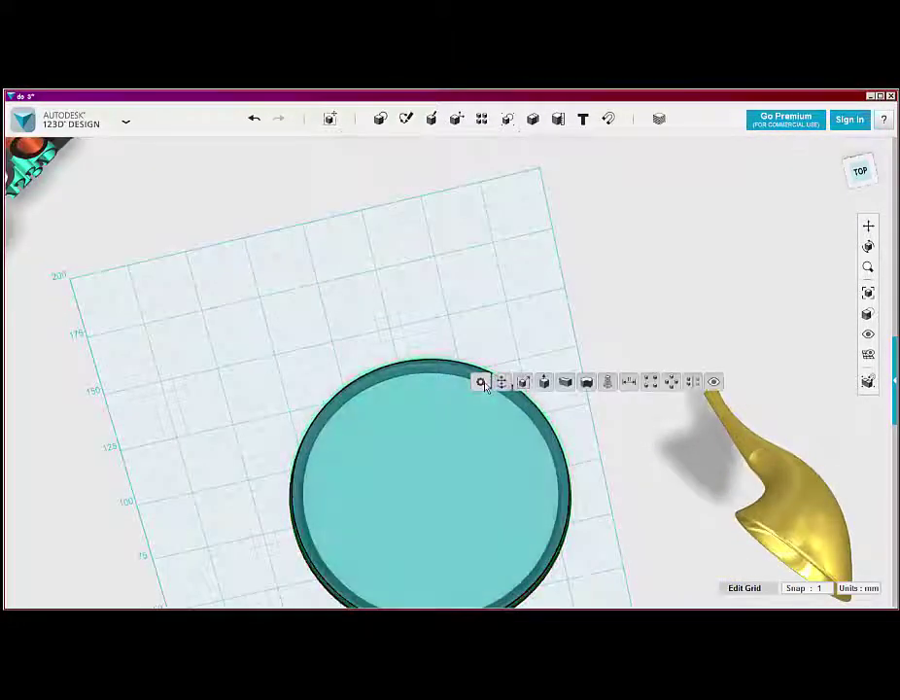
click(537, 312)
click(476, 439)
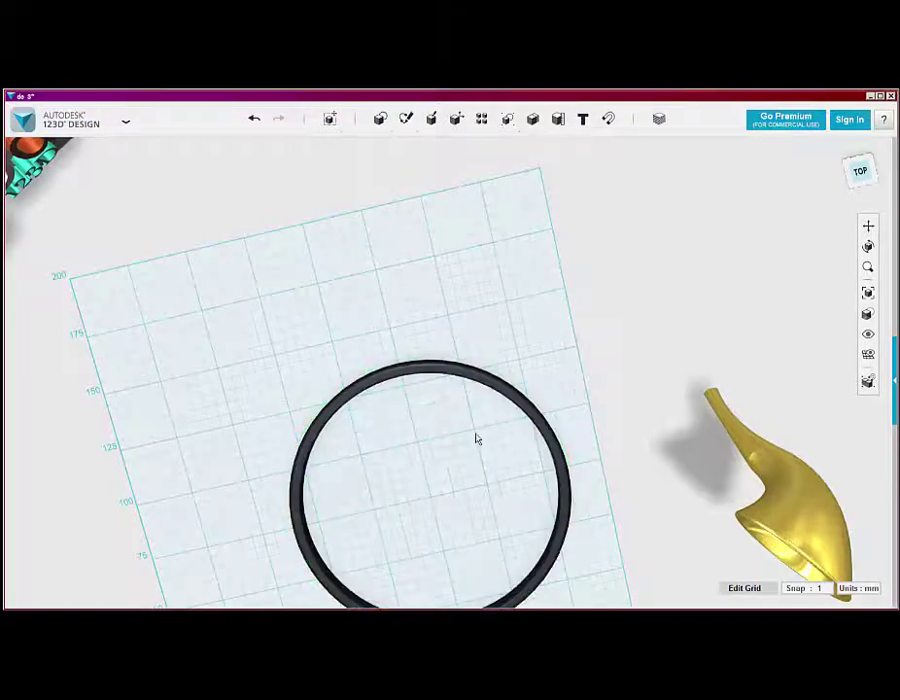
- Sketch a circle 110 mm in diameter on the grid, centred inside the ring
right_drag(477, 473, 479, 380)
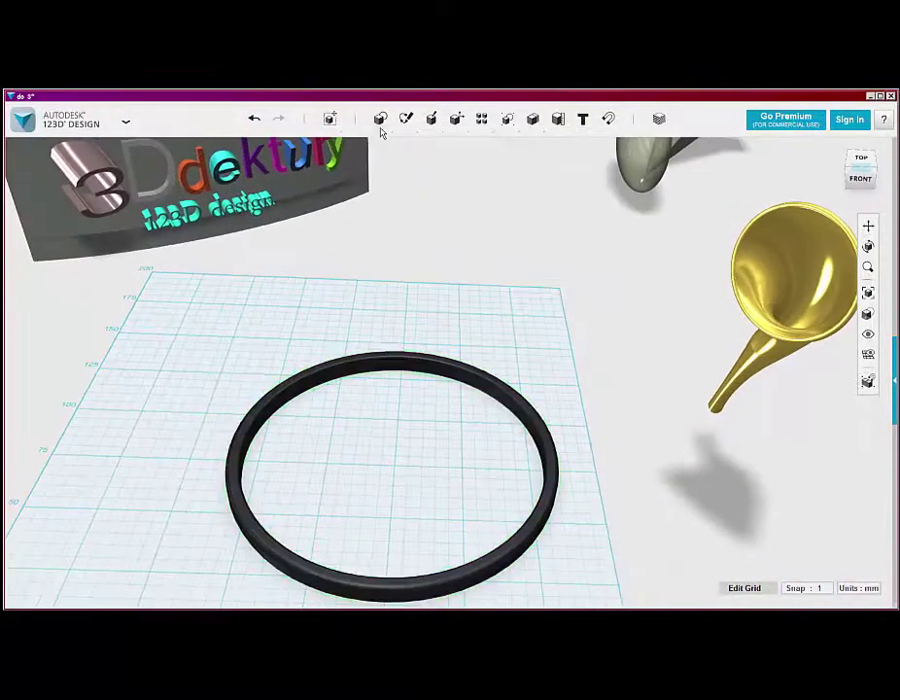
mouse_move(380, 120)
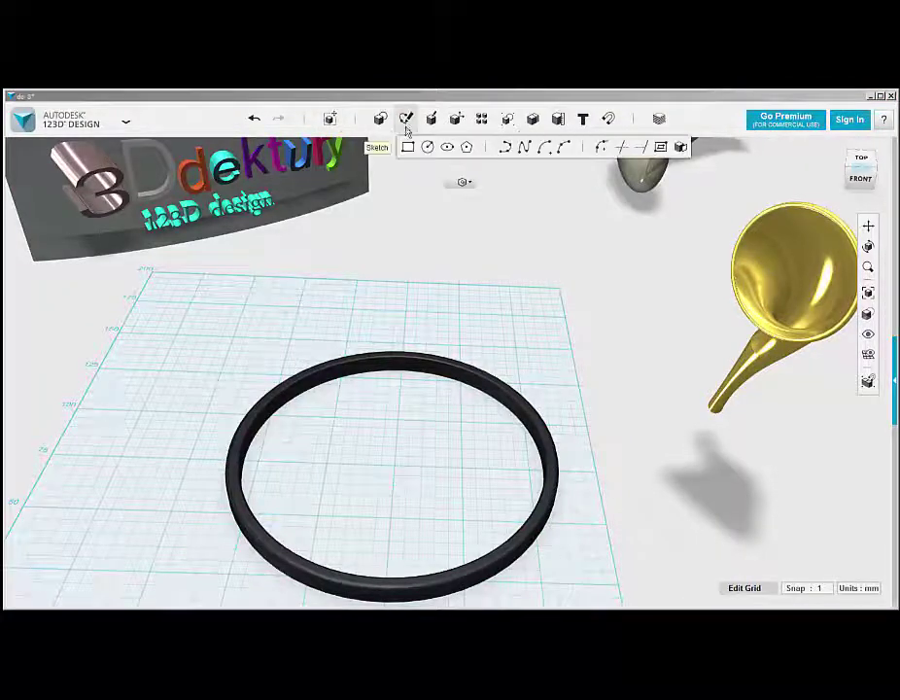
click(427, 147)
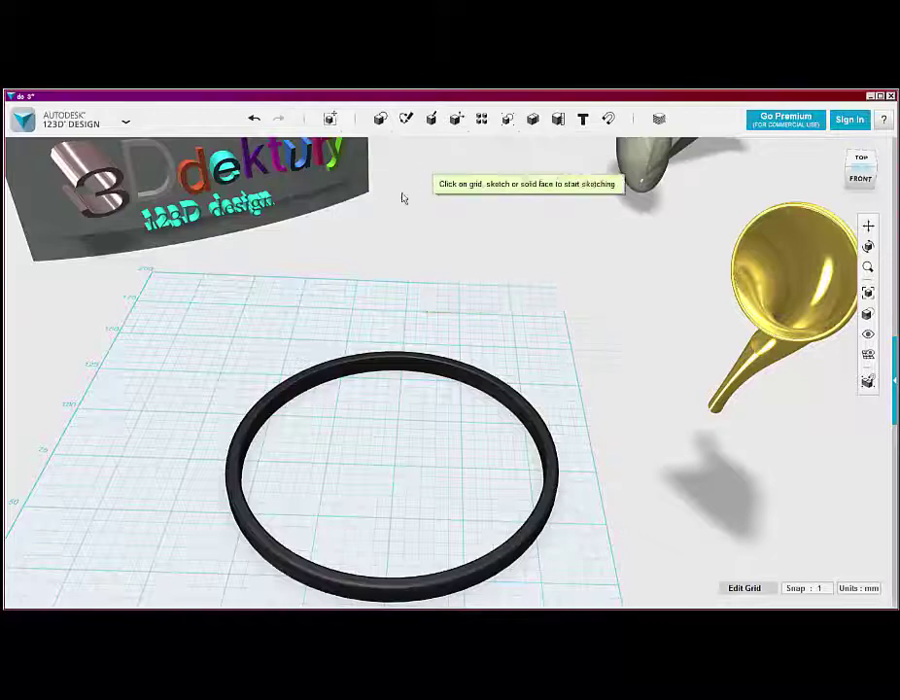
click(415, 470)
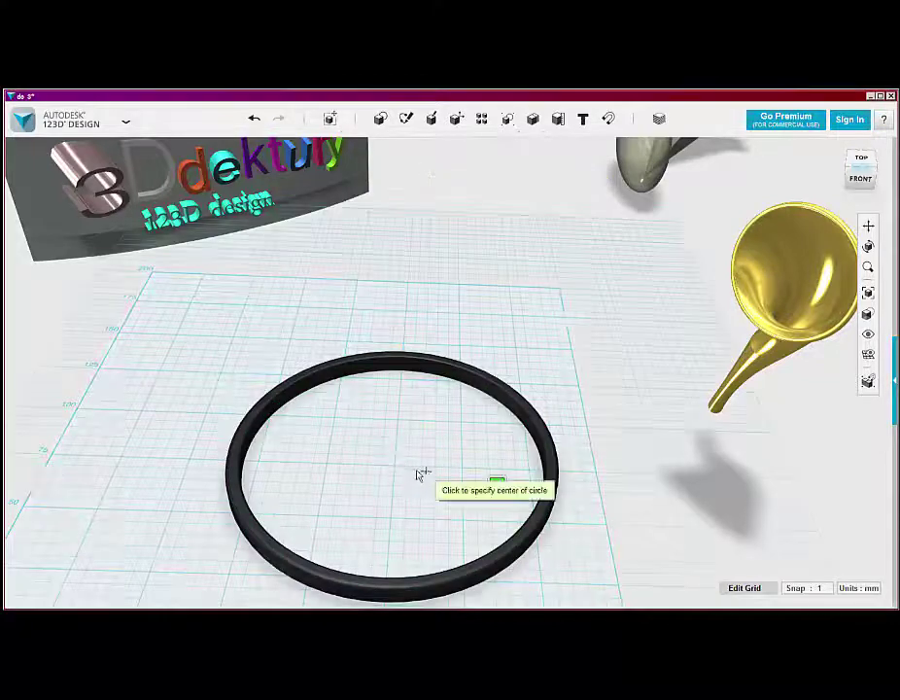
click(395, 468)
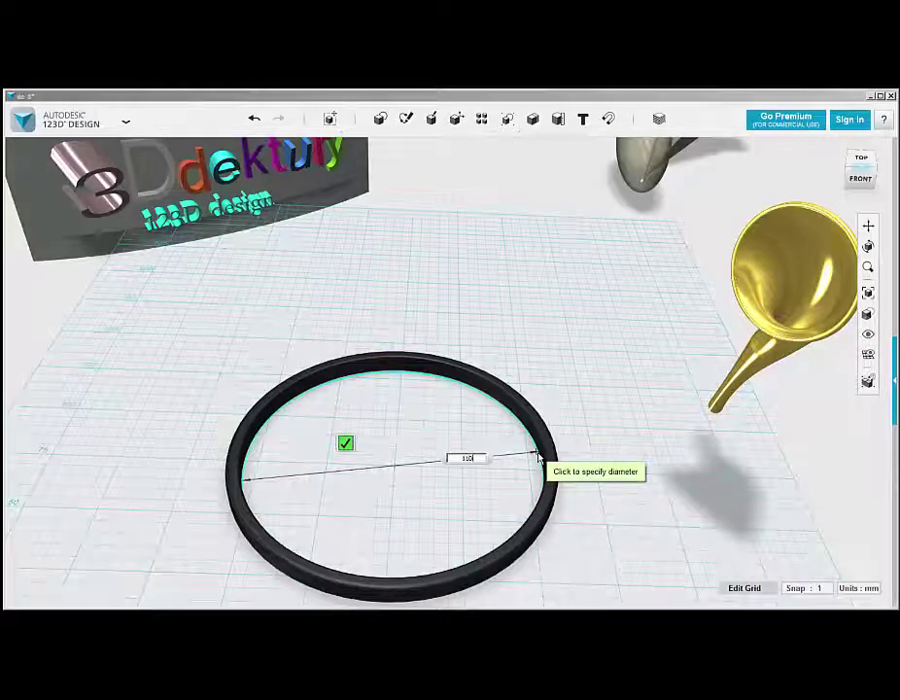
key(Tab)
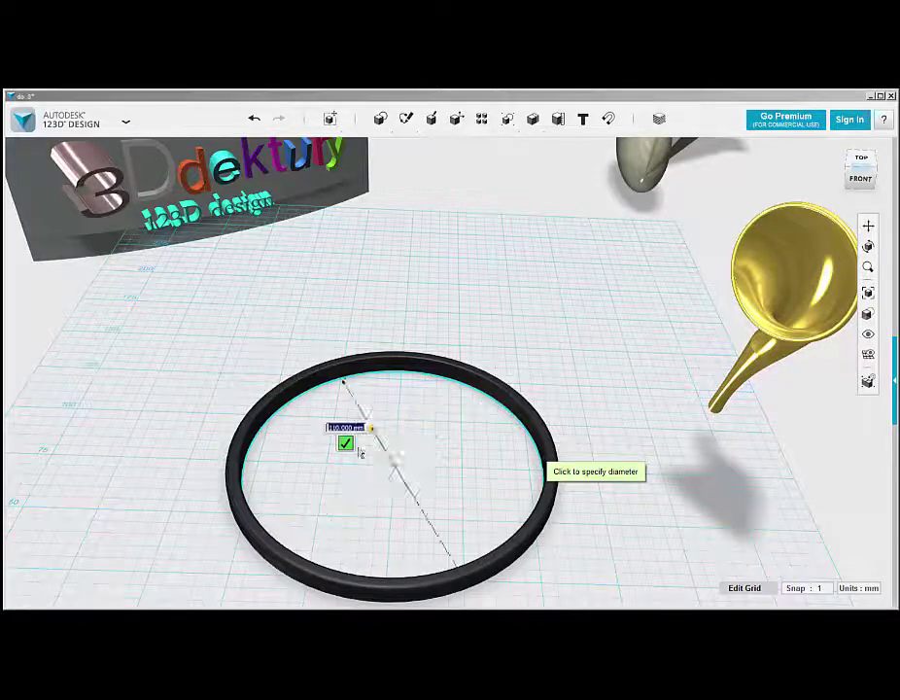
click(347, 444)
- Try to extrude the circle inside the ring upward by 8 mm
click(442, 436)
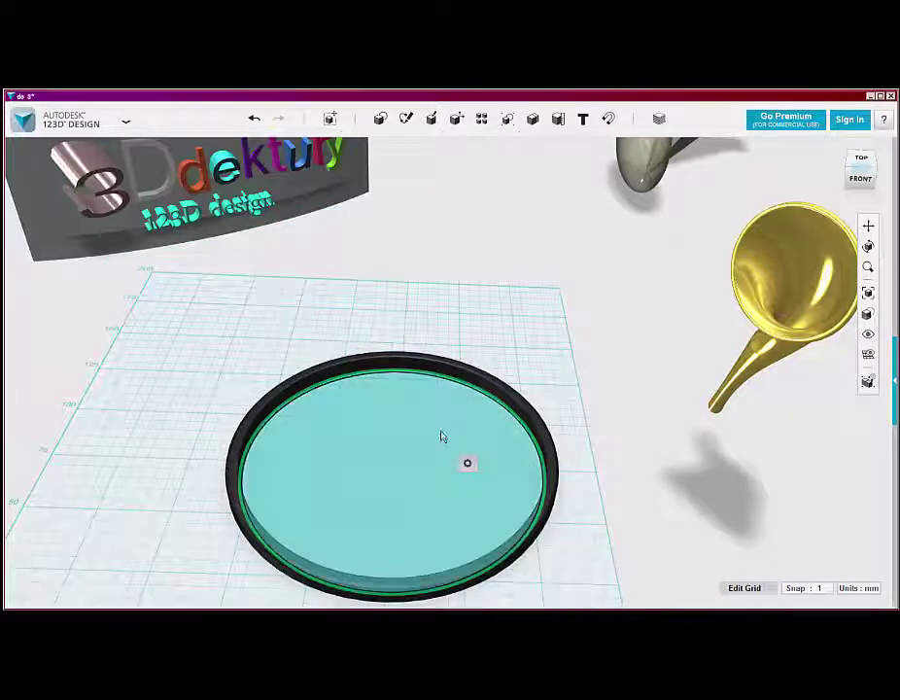
mouse_move(467, 465)
click(531, 463)
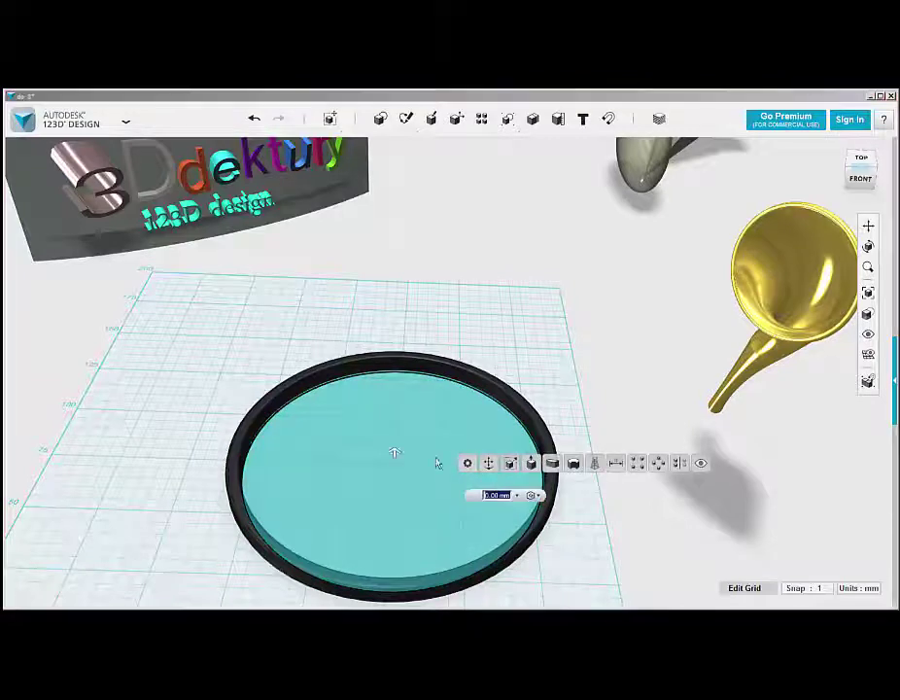
drag(395, 456, 396, 440)
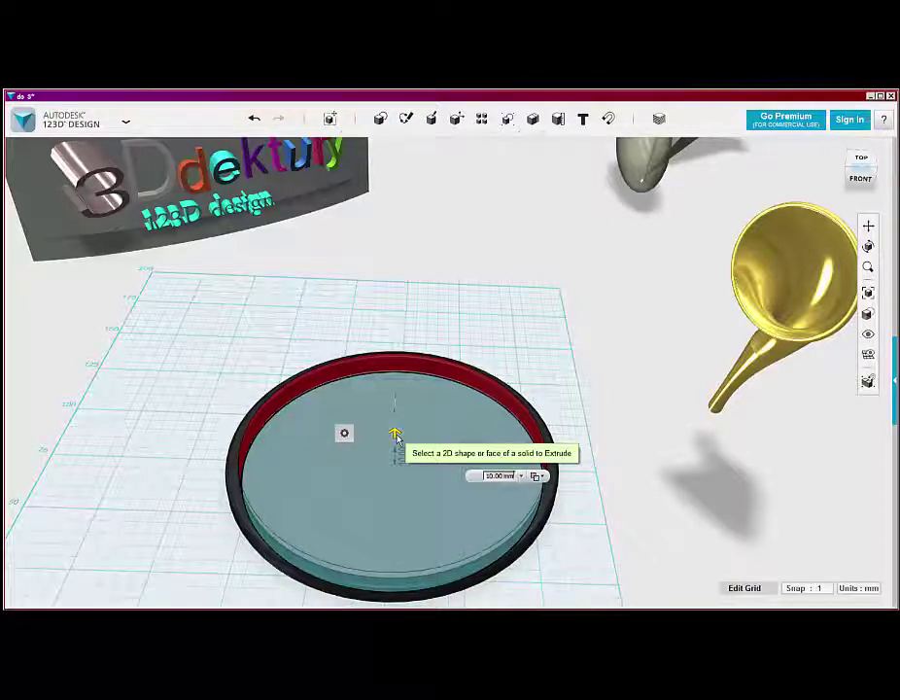
click(485, 475)
text(8mm)
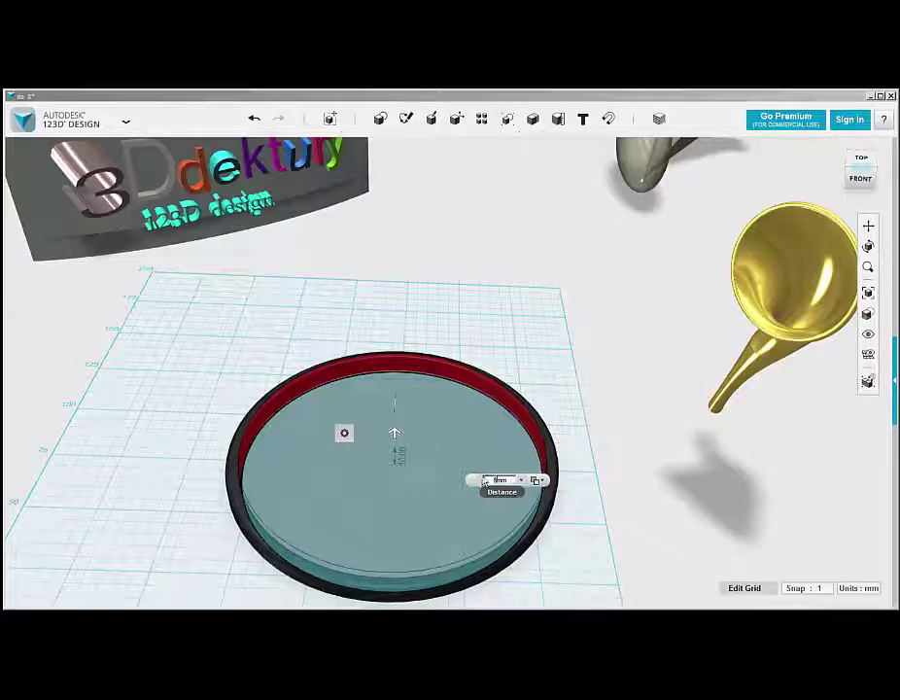
key(Return)
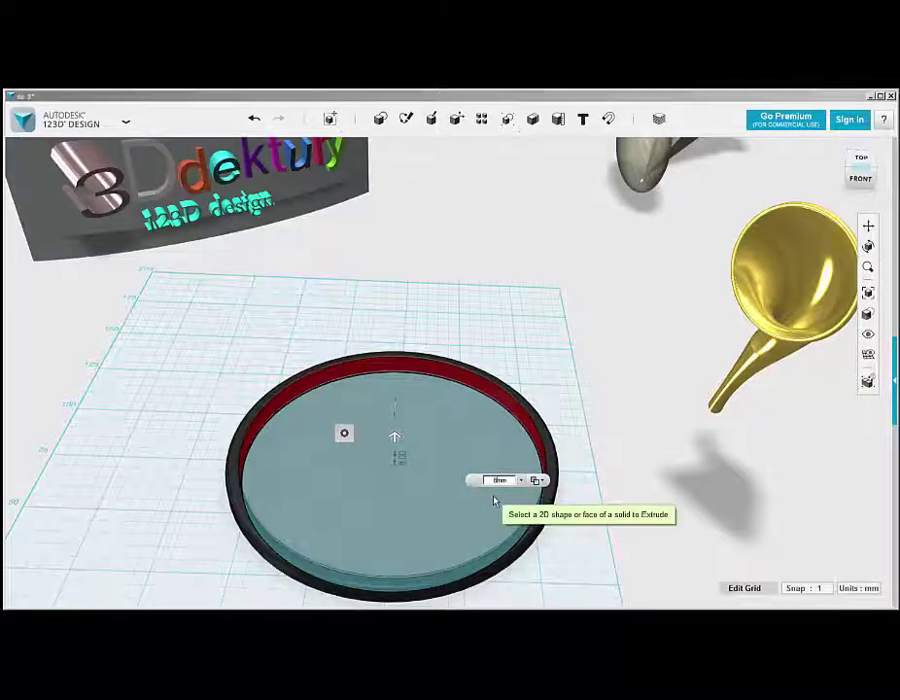
click(505, 489)
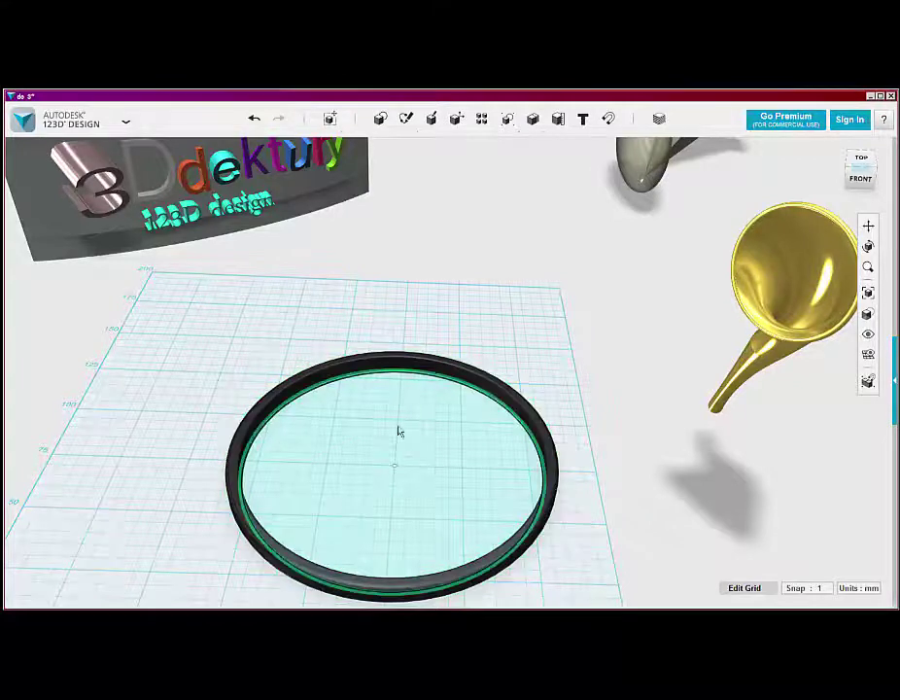
- Extrude the circle sketch again inside the ring to form a disc that fills it
click(440, 490)
right_drag(563, 377, 548, 355)
right_drag(459, 498, 518, 440)
right_drag(523, 344, 542, 450)
click(543, 451)
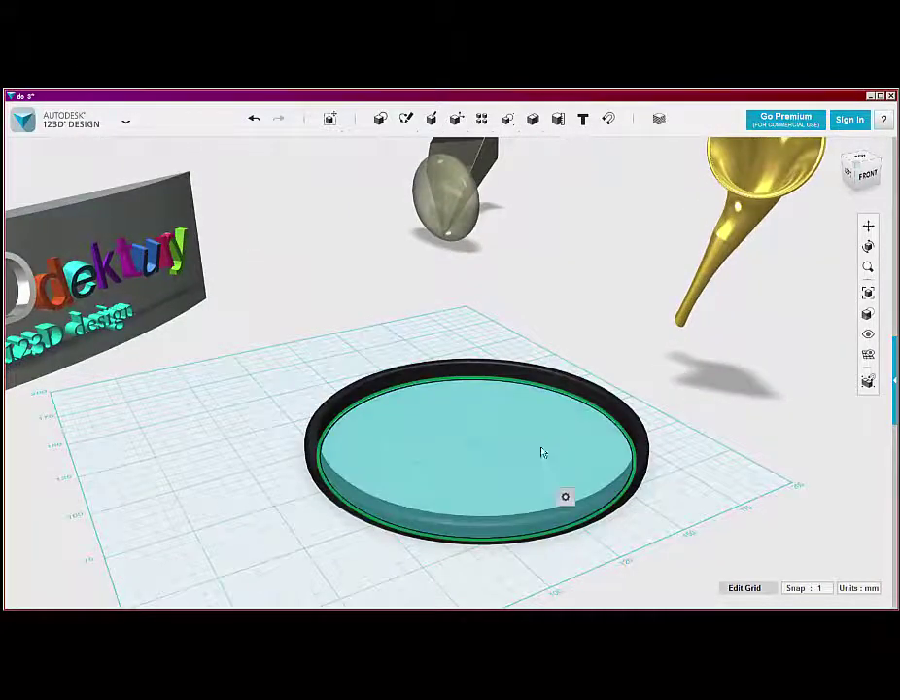
mouse_move(565, 497)
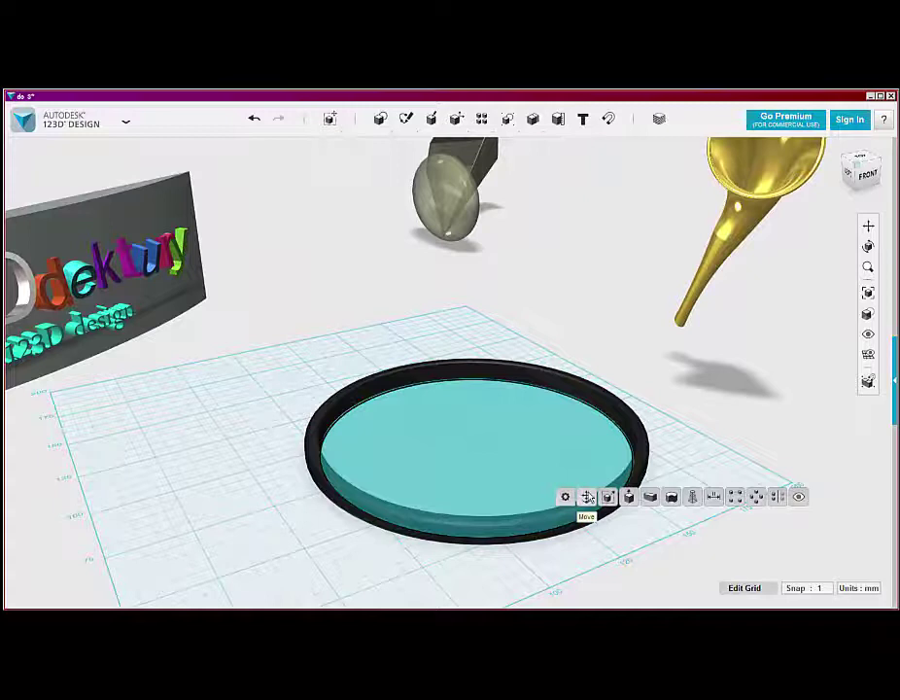
click(609, 497)
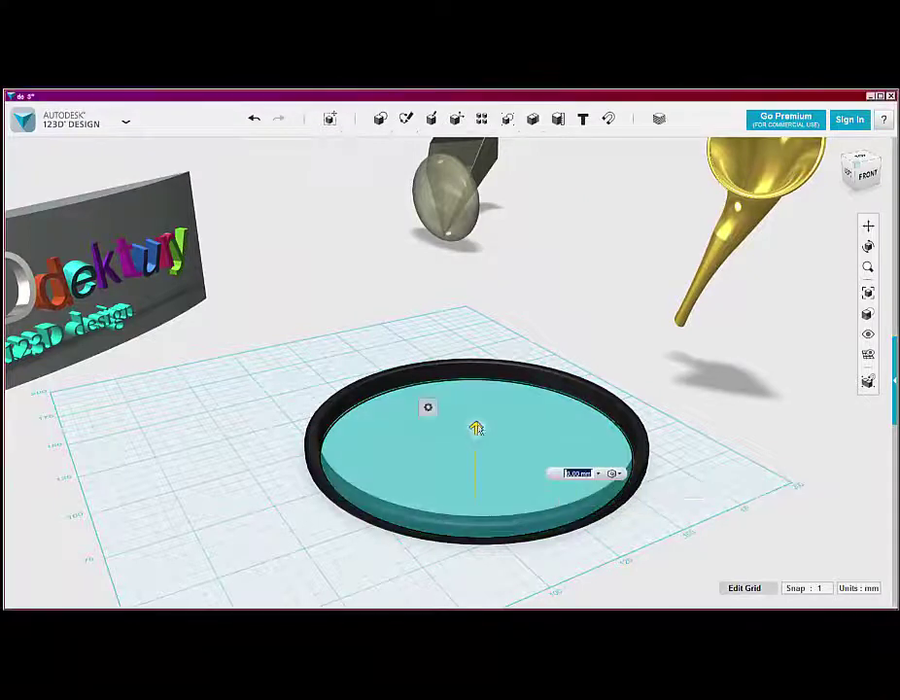
drag(476, 426, 478, 417)
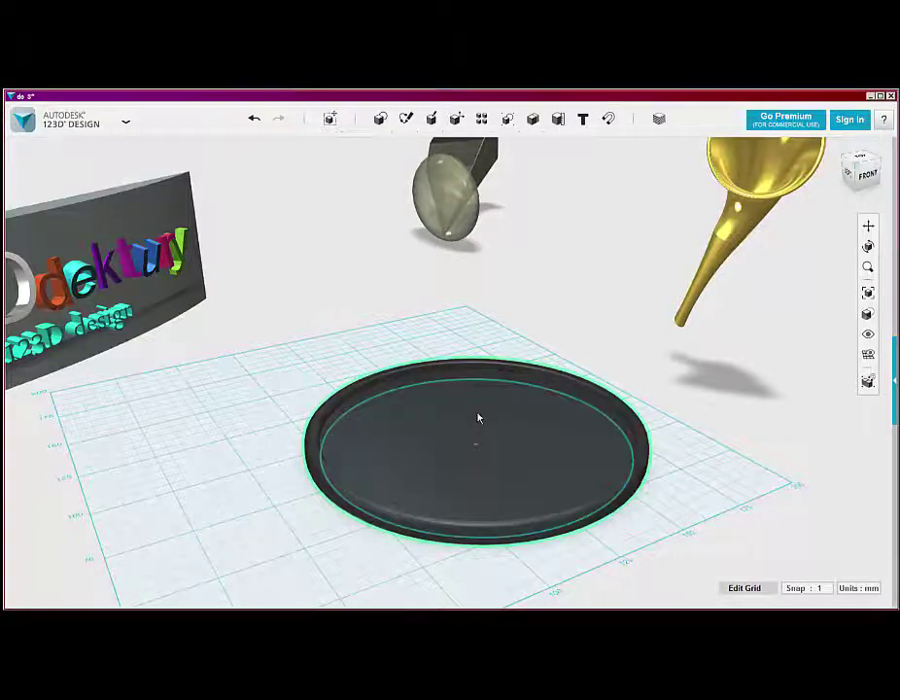
- Open the material options for the filled ring, then undo the disc extrusion
right_drag(675, 520, 582, 503)
click(501, 480)
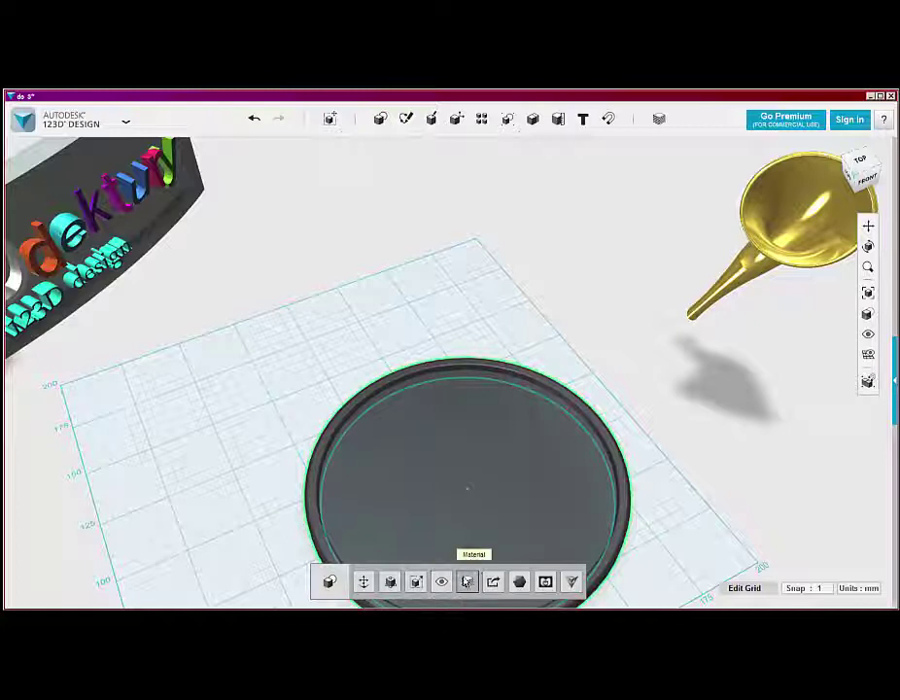
click(475, 514)
scroll(505, 432, down, 3)
scroll(501, 463, up, 3)
click(505, 474)
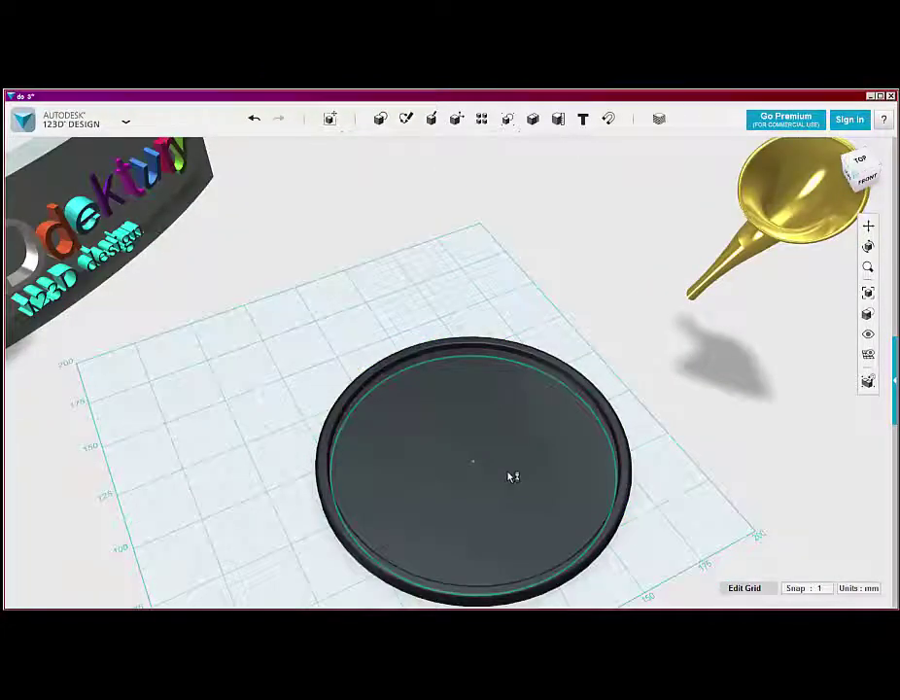
click(525, 473)
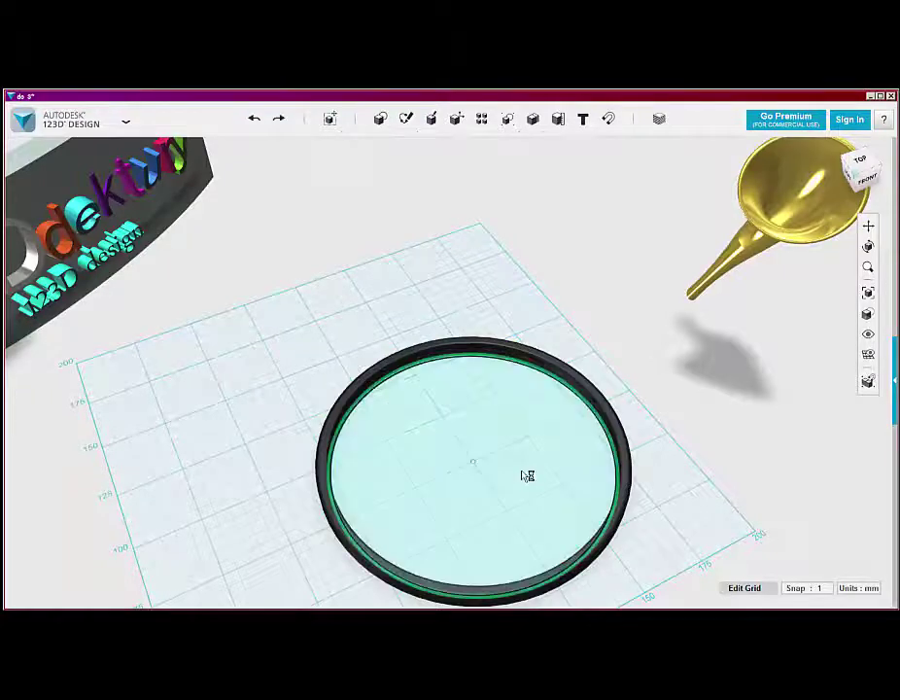
- Move the circle sketch by -115 mm so that it lies beside the ring
right_drag(544, 499, 509, 420)
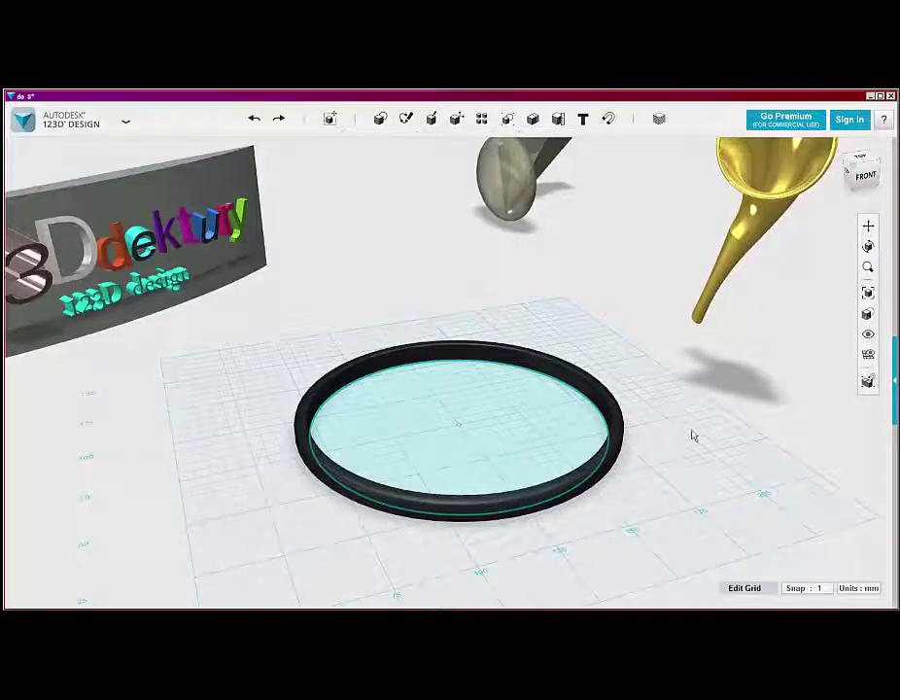
click(565, 440)
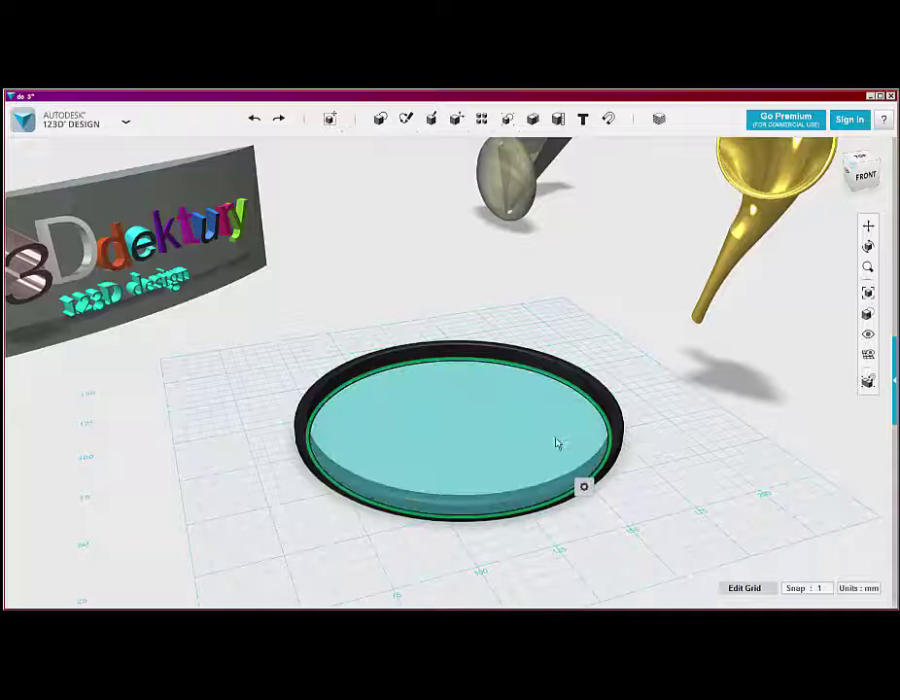
click(604, 486)
drag(500, 421, 175, 480)
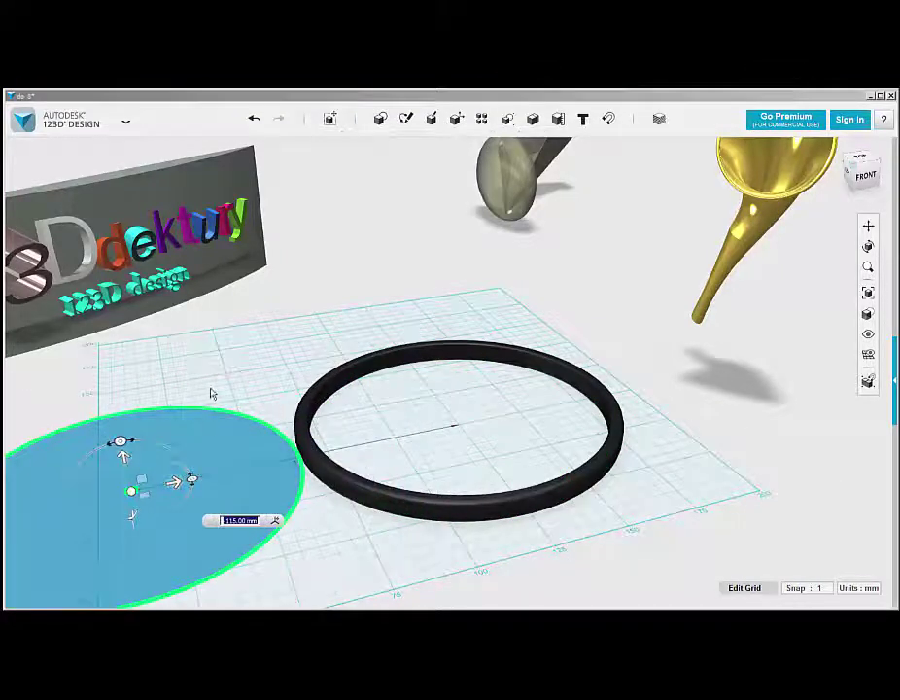
click(212, 394)
click(170, 487)
mouse_move(218, 517)
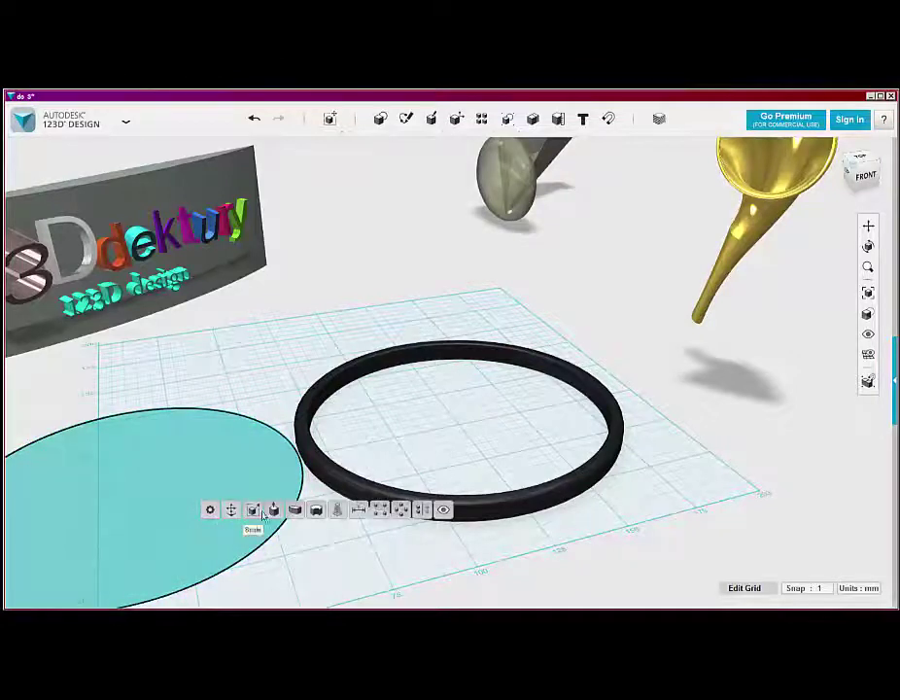
click(275, 509)
click(127, 472)
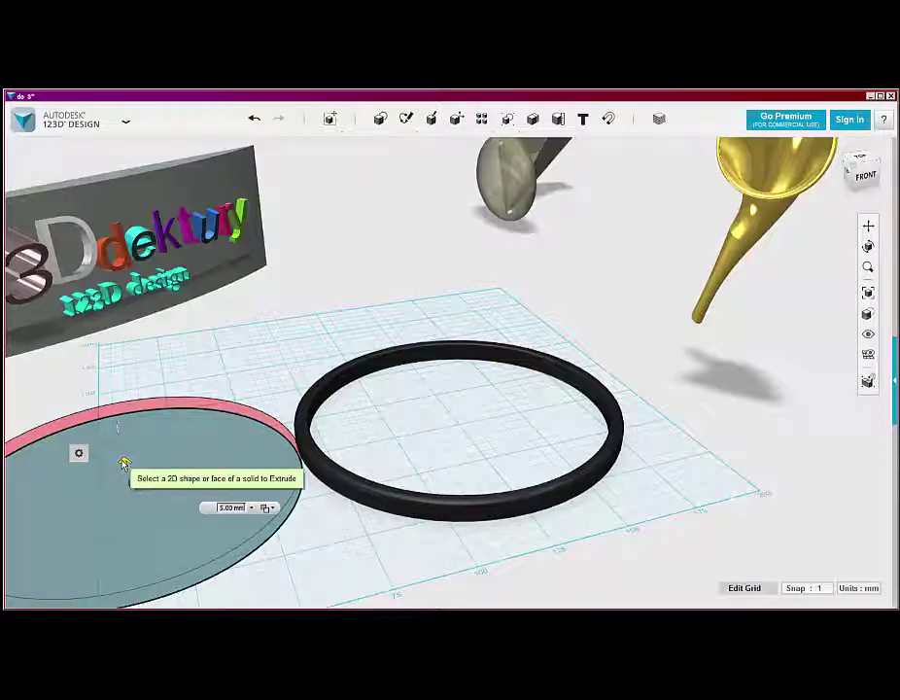
key(Escape)
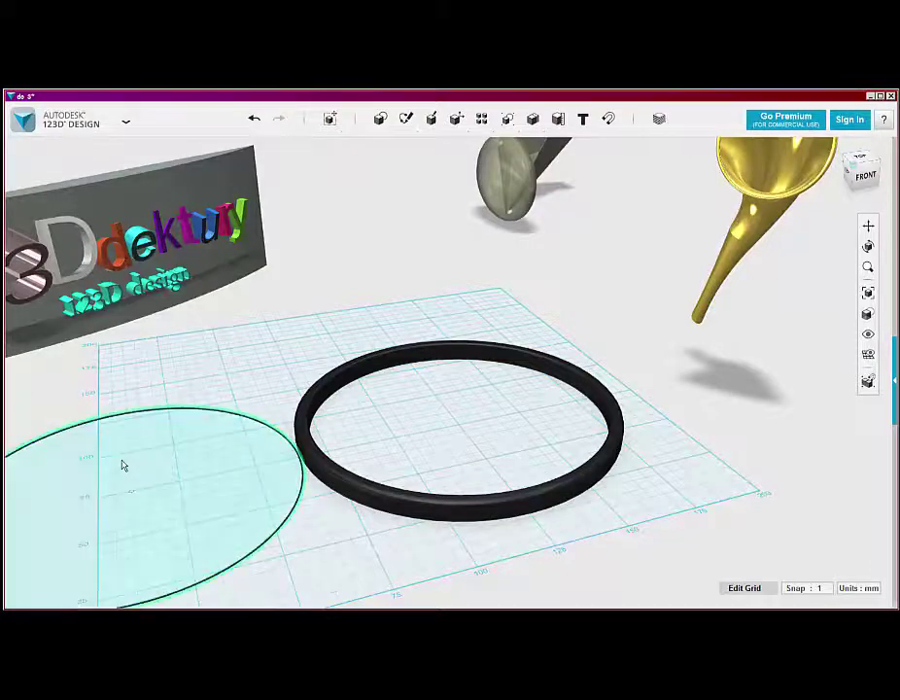
- Try to extrude the circle sketch lying beside the ring upward by 8 mm
right_drag(221, 392, 242, 366)
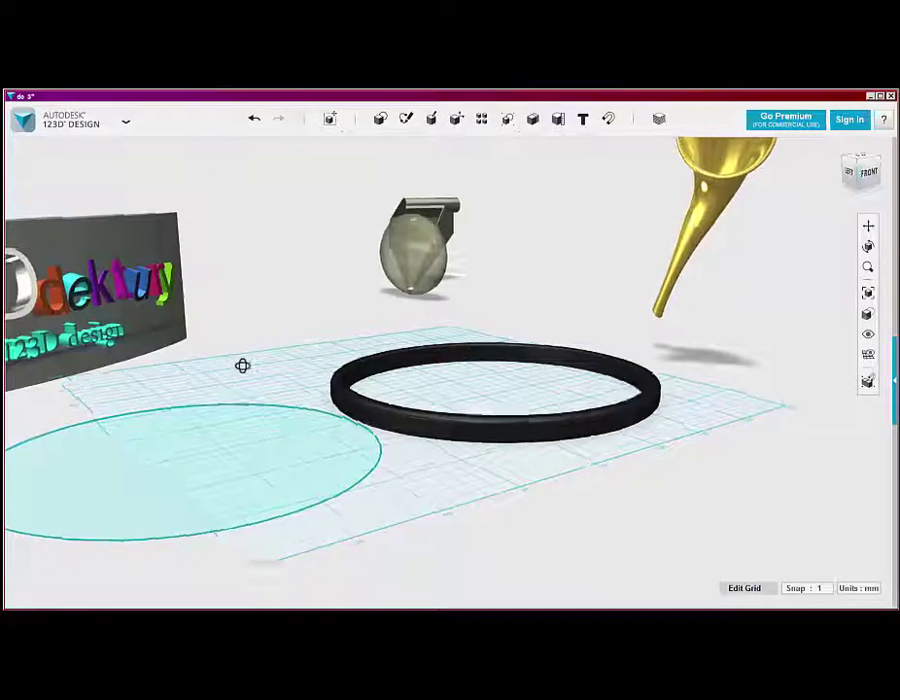
click(307, 400)
click(392, 446)
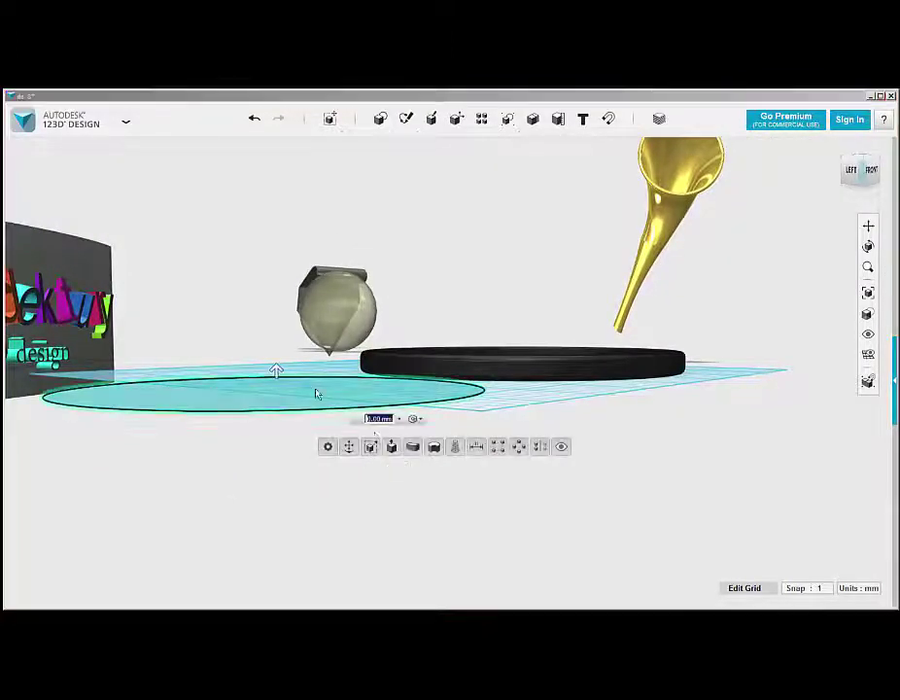
drag(275, 369, 278, 353)
mouse_move(322, 494)
right_down()
mouse_move(330, 516)
mouse_move(324, 505)
right_up()
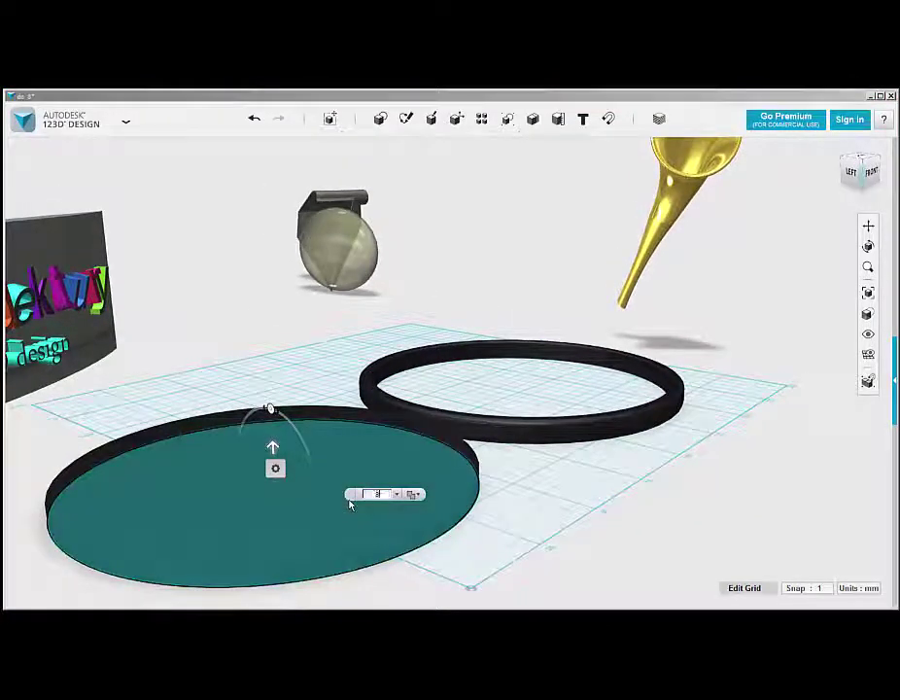
text(8)
key(Return)
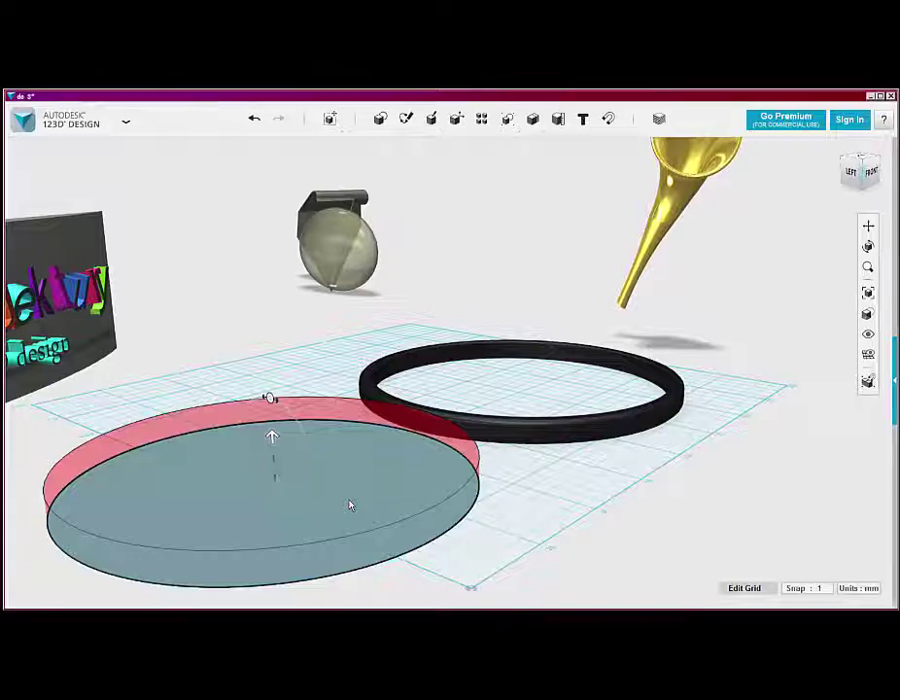
- Delete the circle sketch lying beside the ring
right_drag(577, 507, 520, 533)
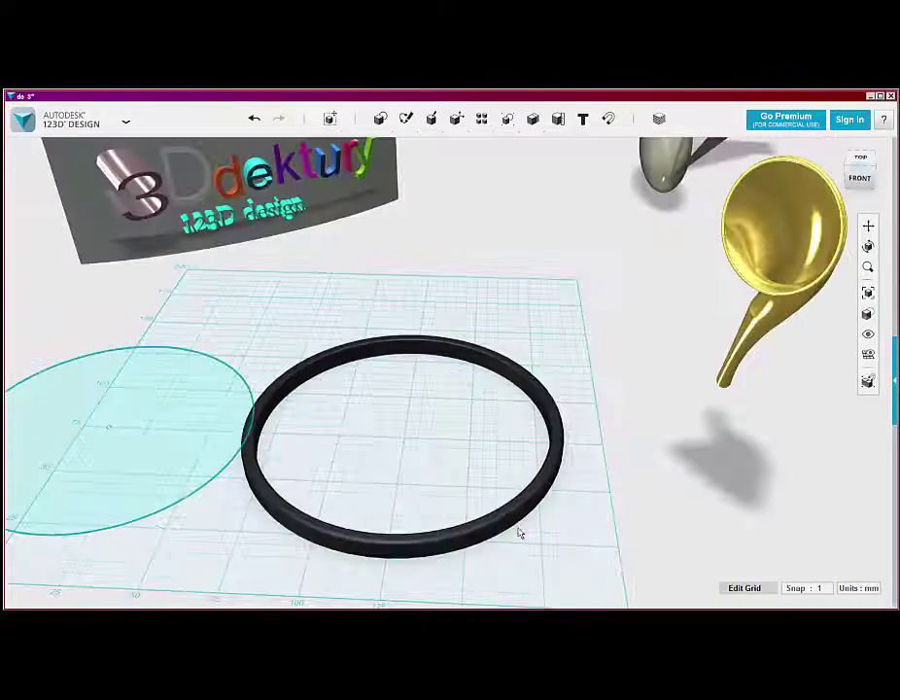
click(173, 471)
key(Delete)
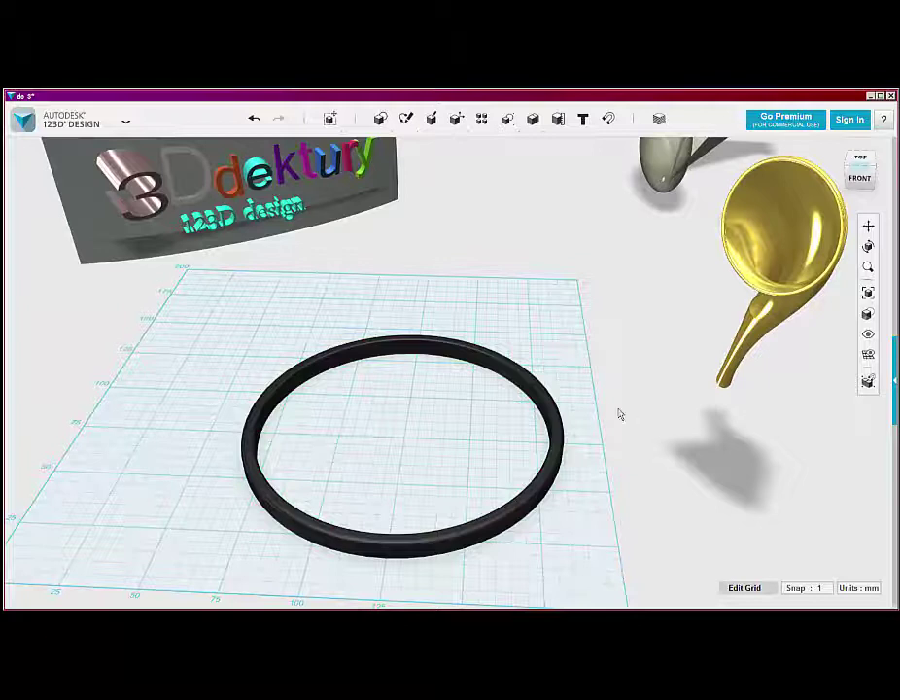
- Insert a cylinder with radius 55 mm and height 8 mm at the centre of the black ring
scroll(618, 415, down, 2)
mouse_move(433, 120)
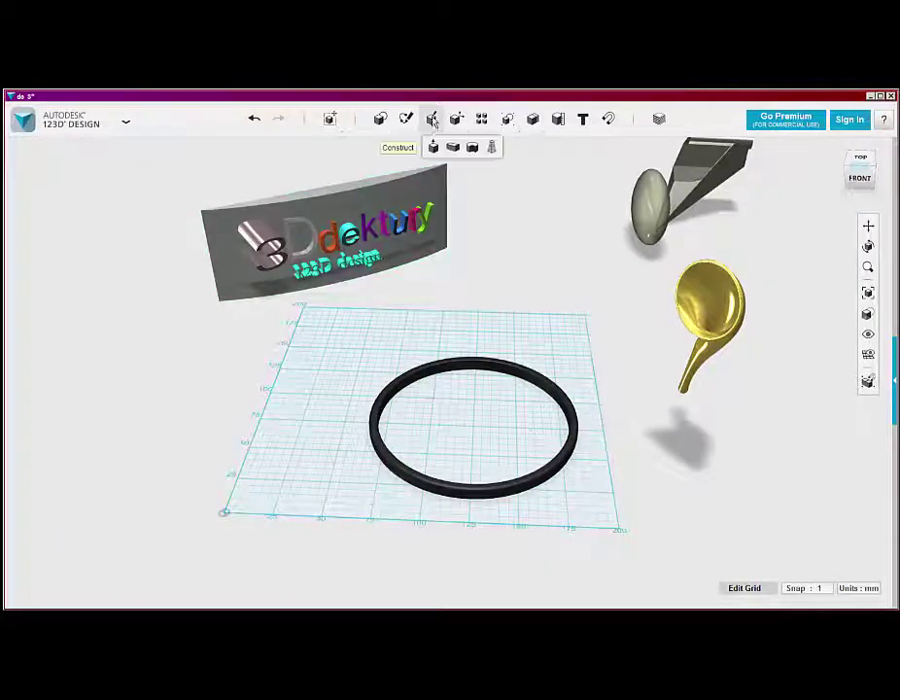
mouse_move(406, 120)
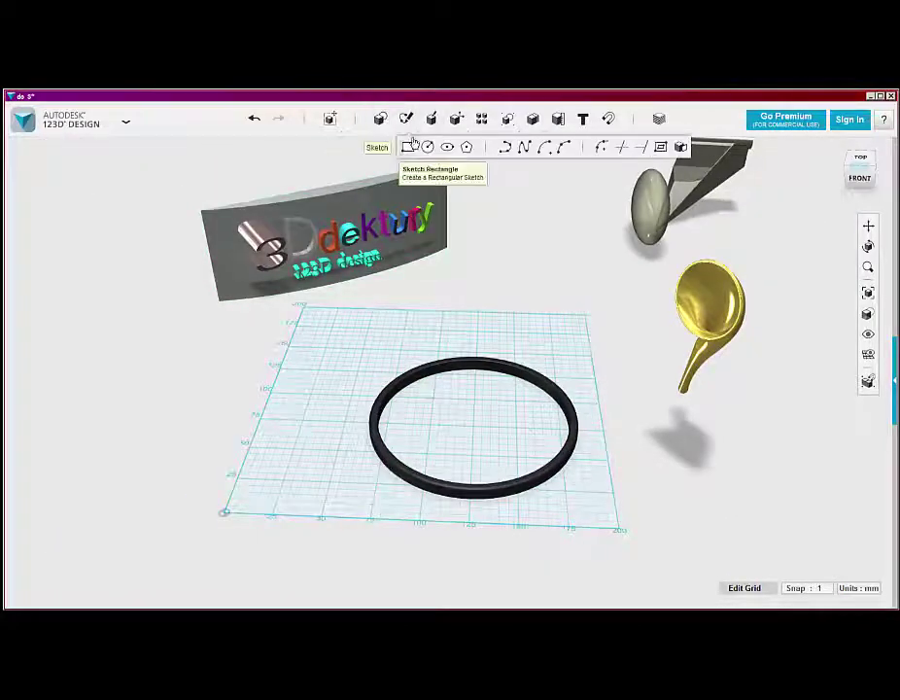
click(420, 147)
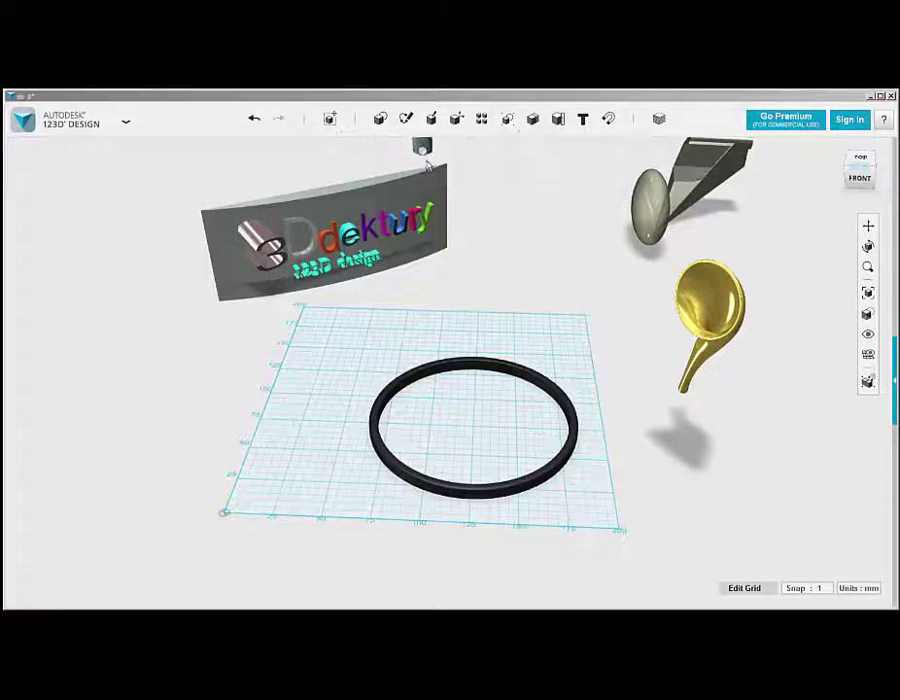
click(466, 428)
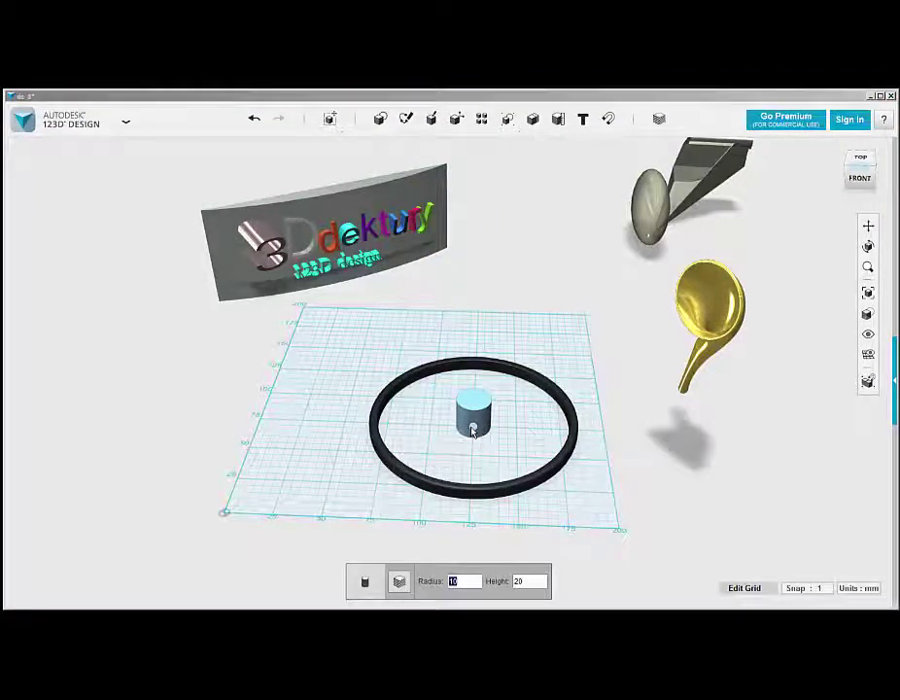
text(55)
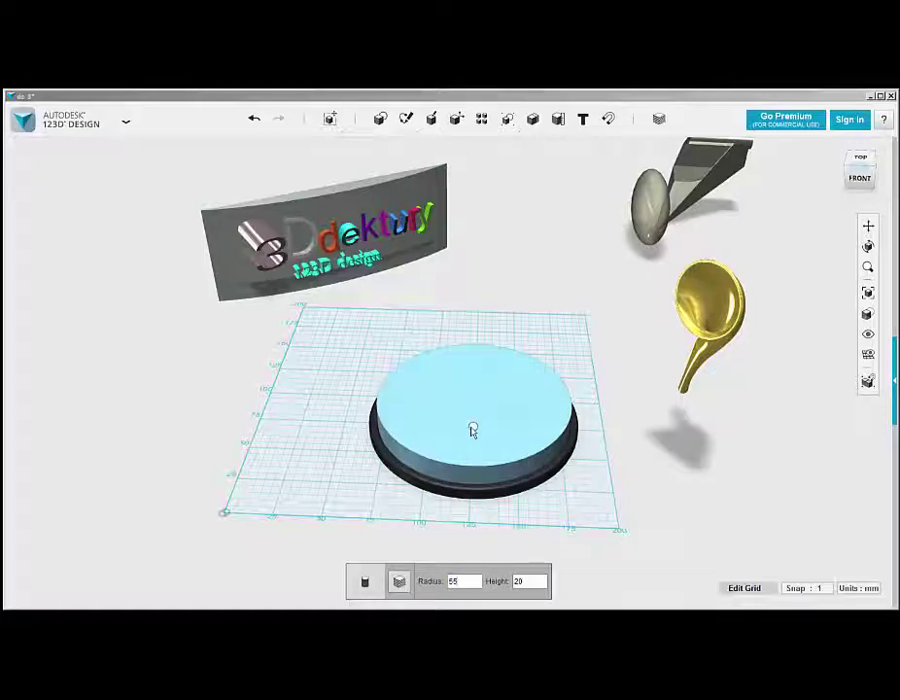
text(10)
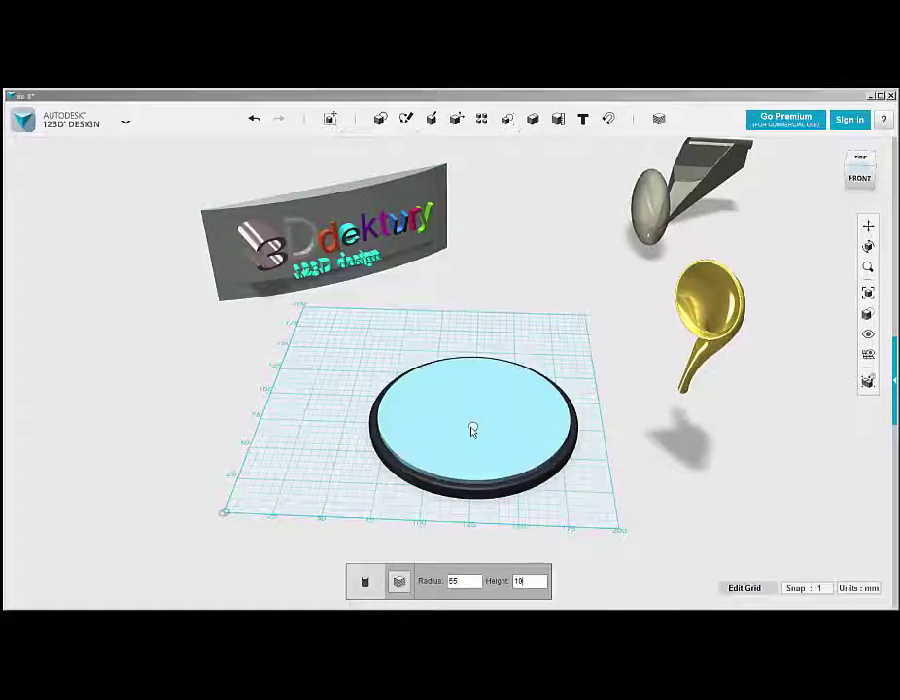
key(BackSpace)
key(BackSpace)
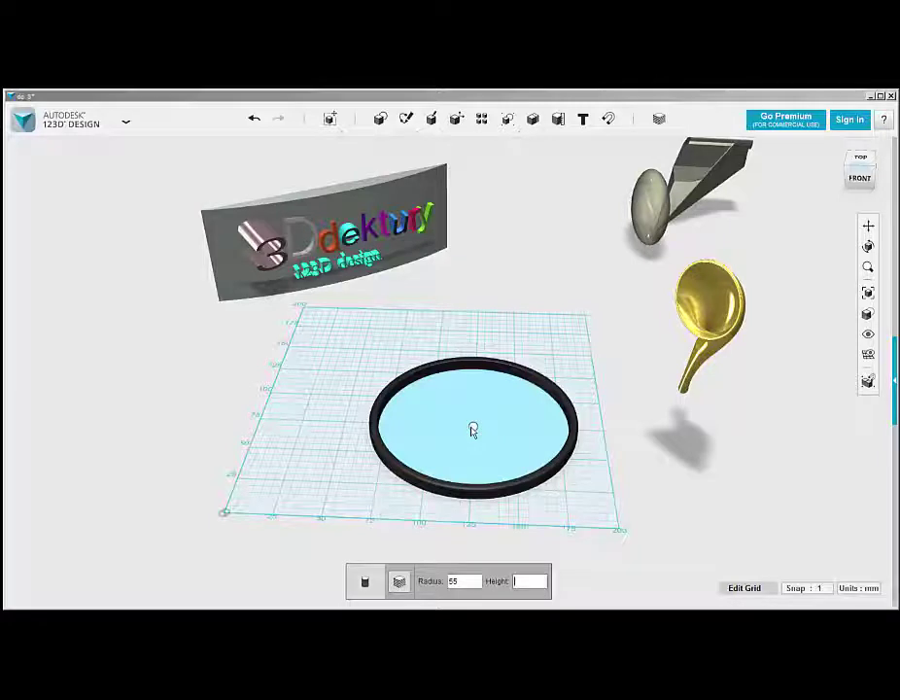
text(8)
click(472, 431)
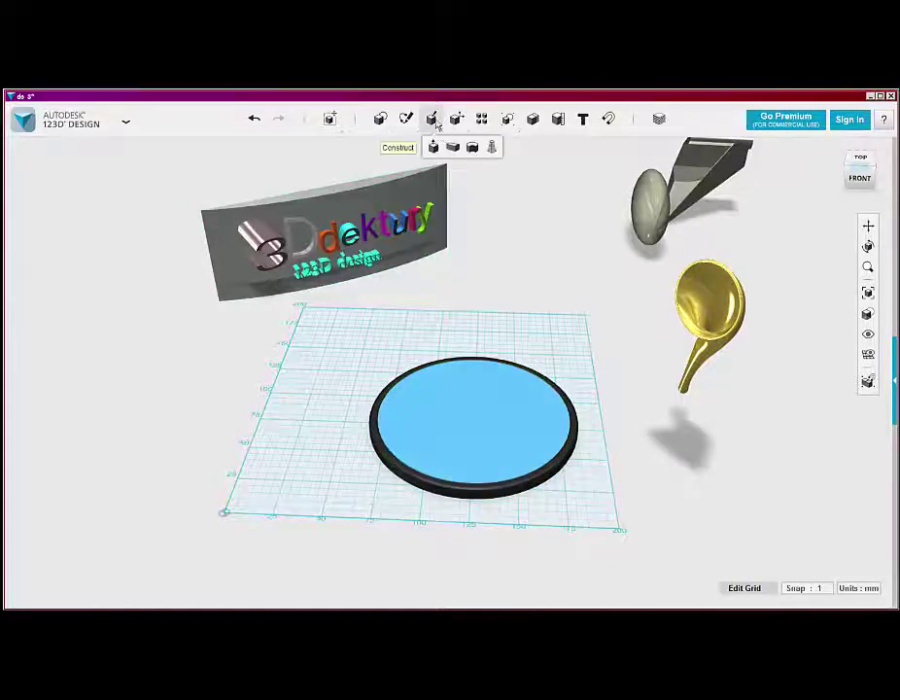
- Insert a second cylinder with radius 53 mm and height 20 mm on the centre of the blue disc's top face
mouse_move(406, 119)
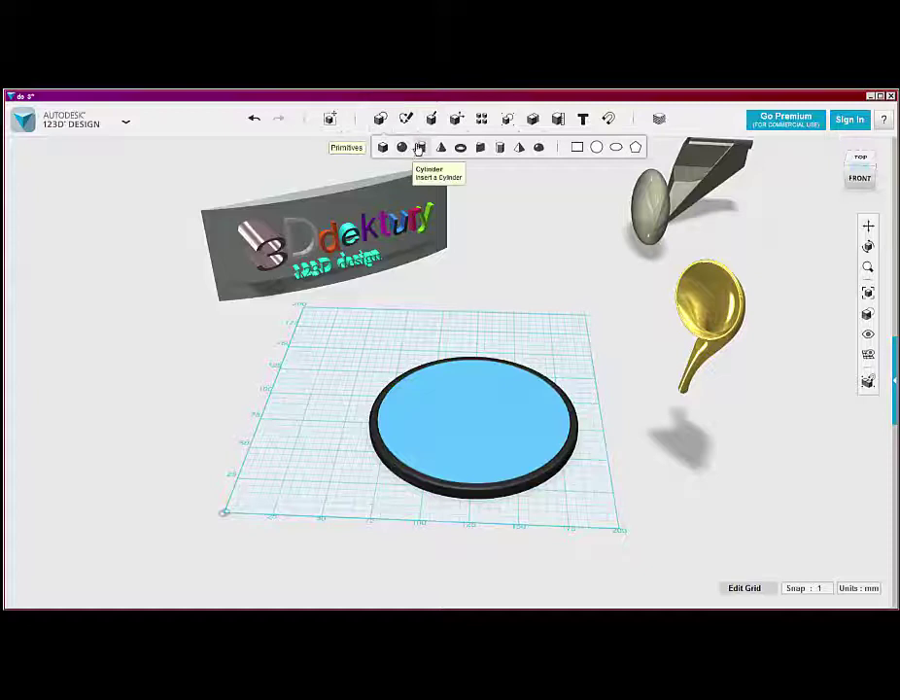
click(418, 146)
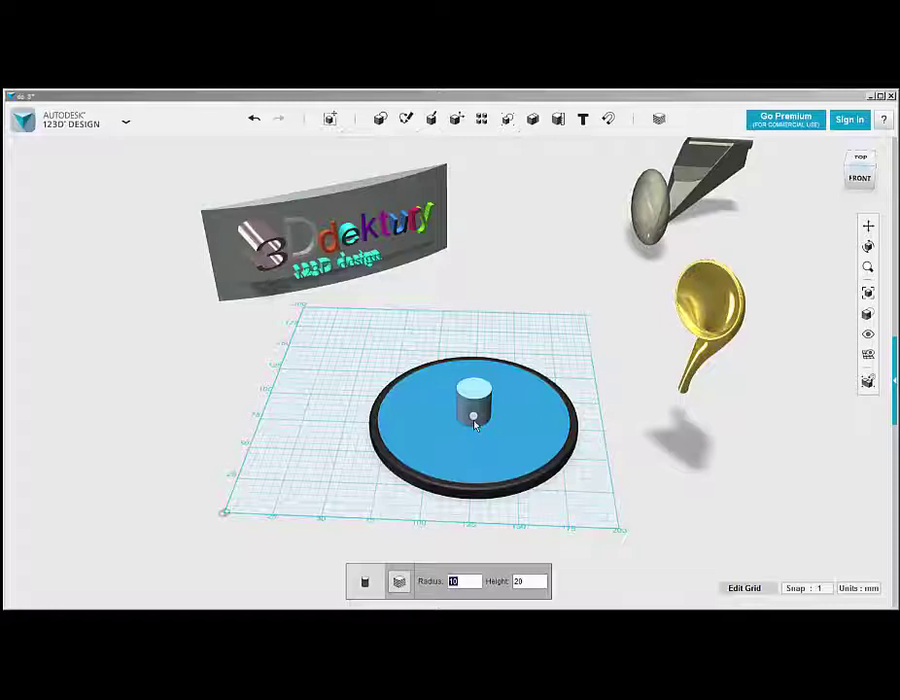
text(51)
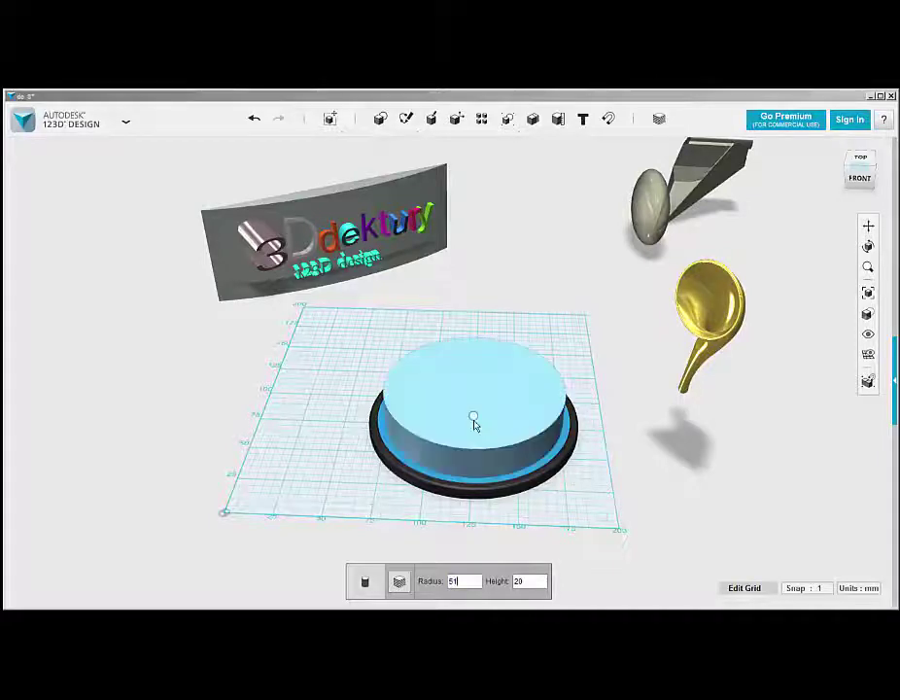
key(BackSpace)
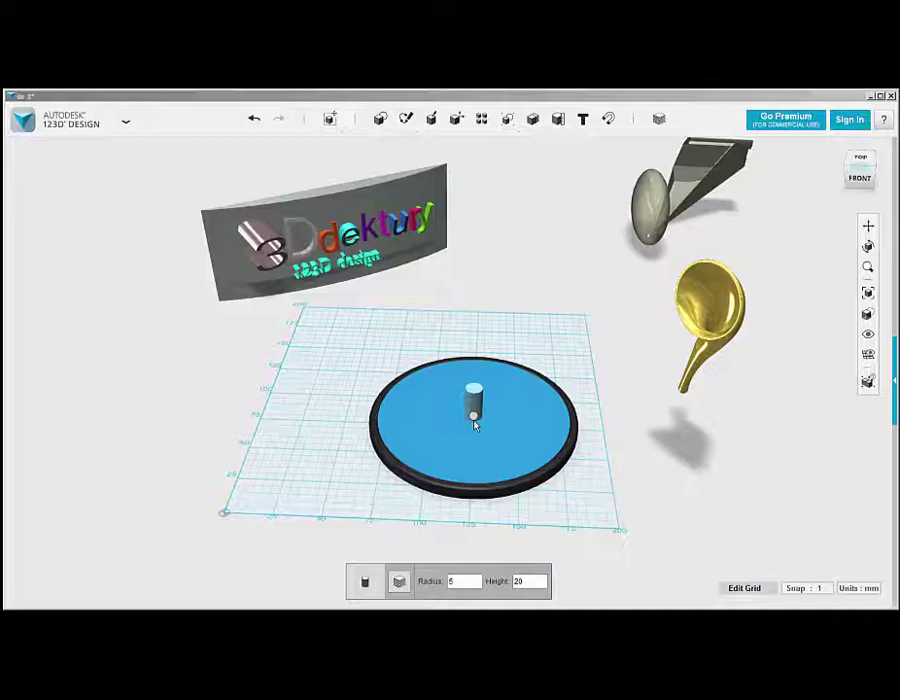
text(4)
key(BackSpace)
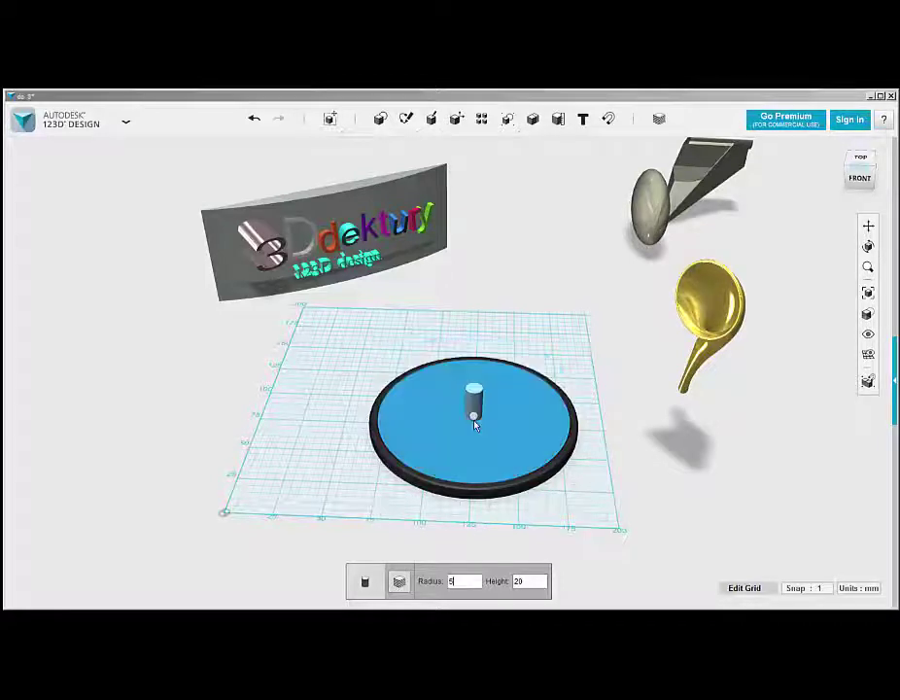
text(3)
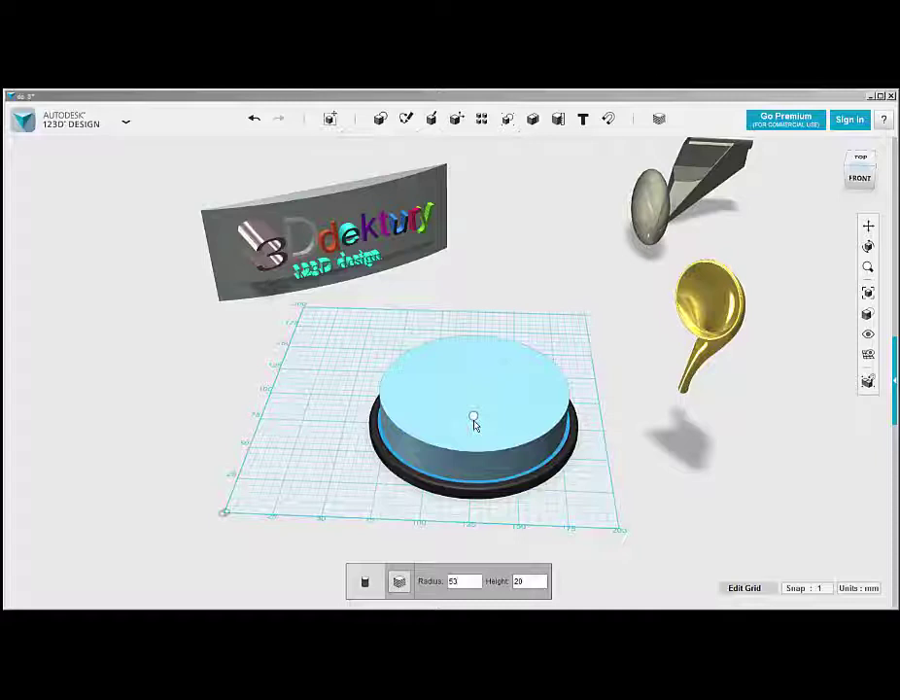
key(Return)
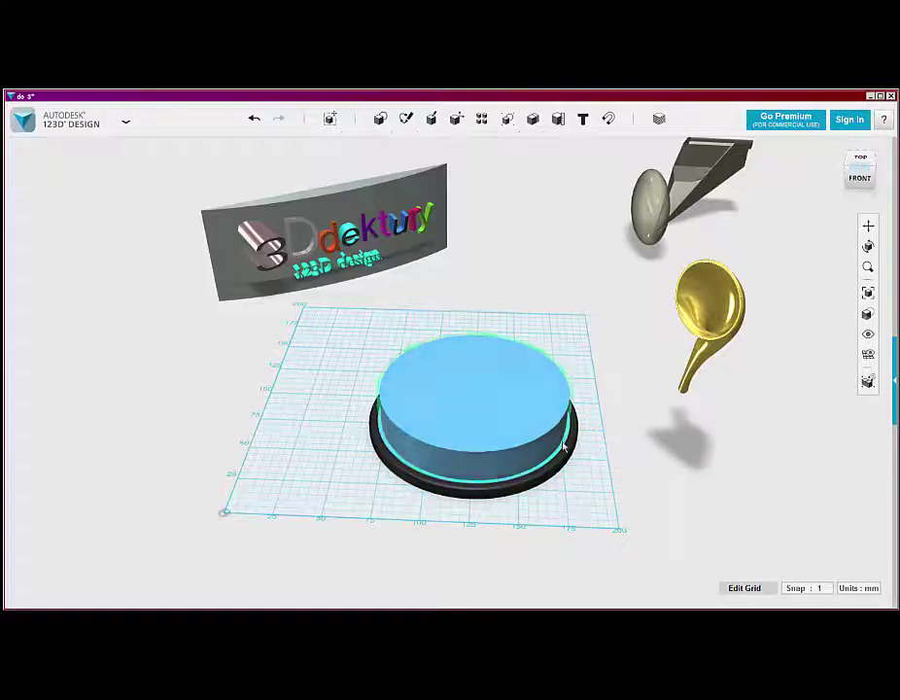
- Try to subtract the 53 mm radius cylinder from the disc inside the ring, then undo the subtraction
scroll(563, 358, up, 3)
mouse_move(533, 118)
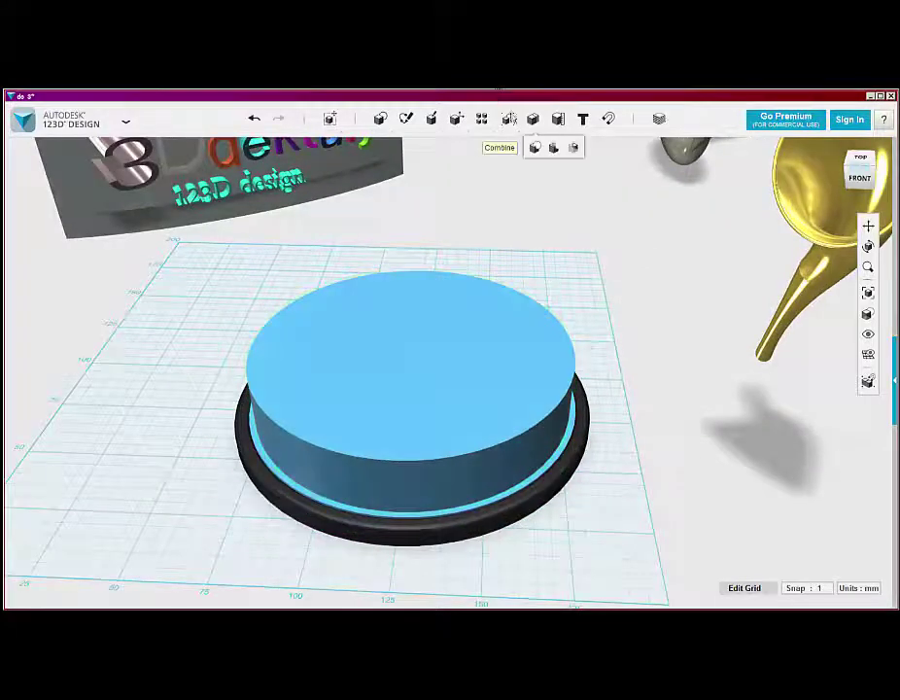
click(553, 147)
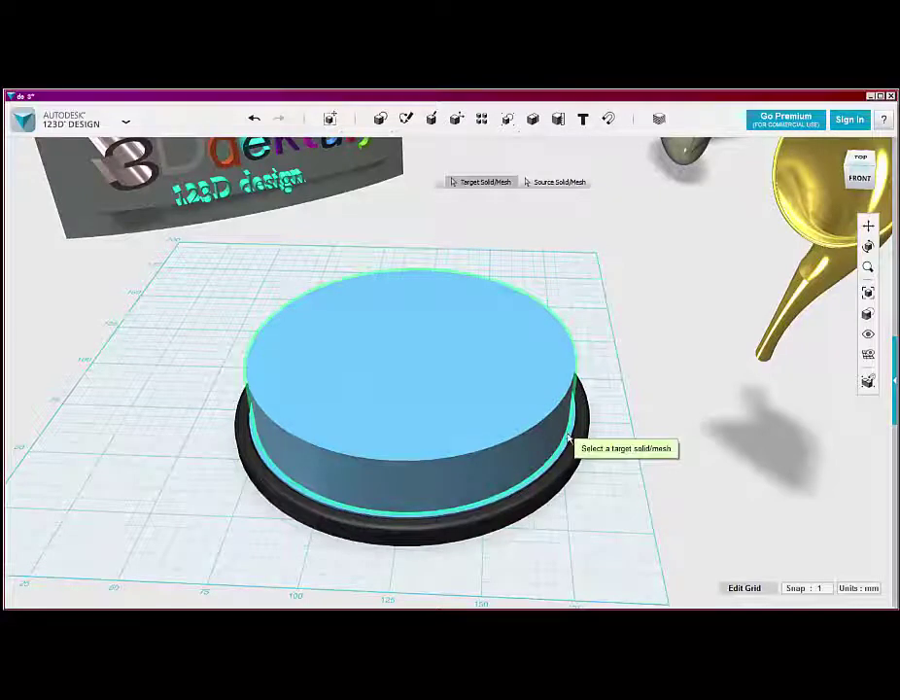
scroll(579, 447, up, 5)
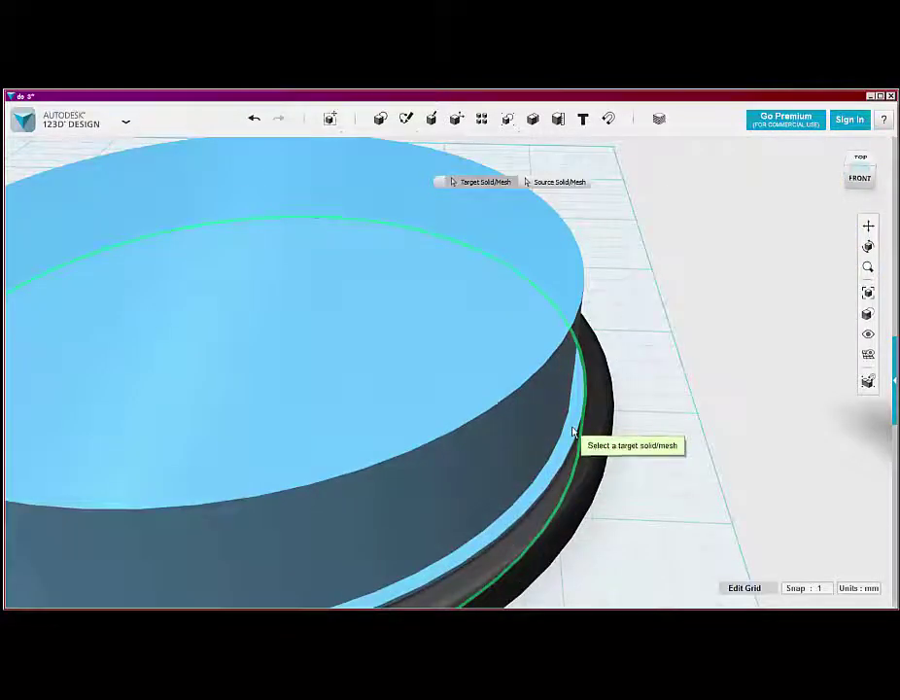
click(574, 433)
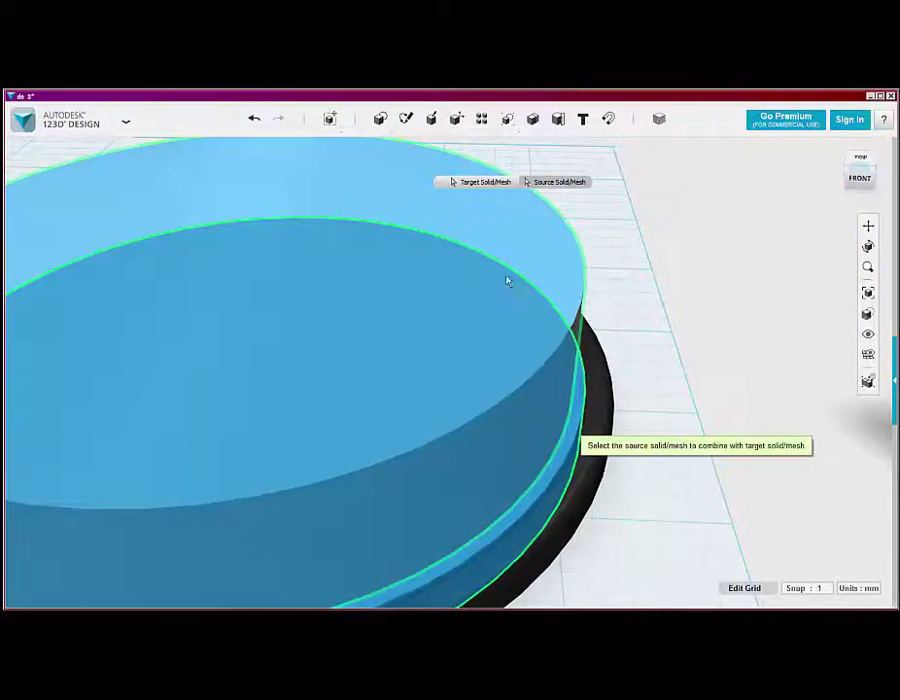
click(483, 215)
click(611, 256)
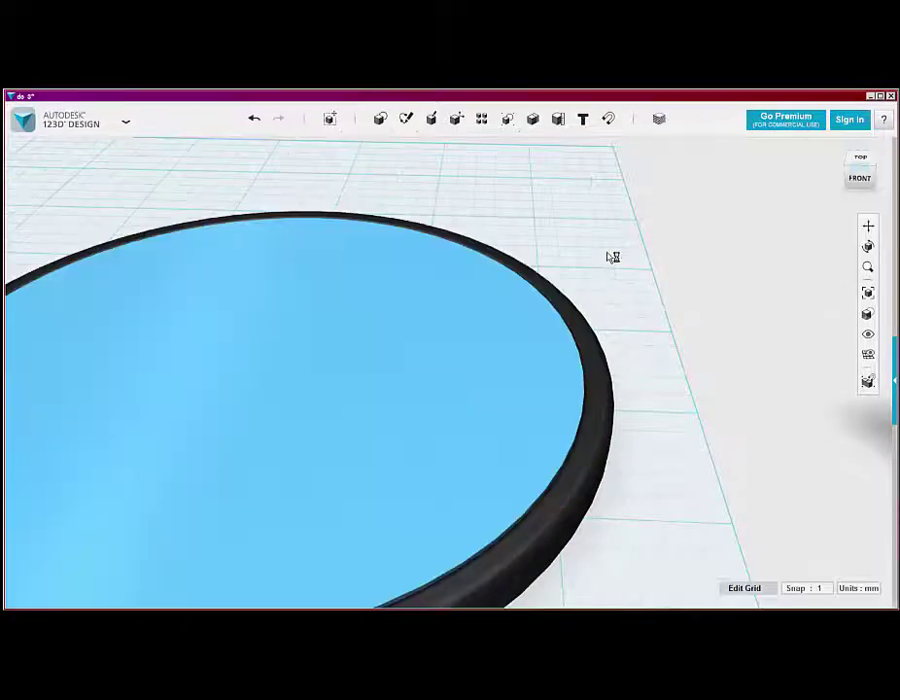
scroll(613, 257, down, 5)
scroll(441, 332, up, 4)
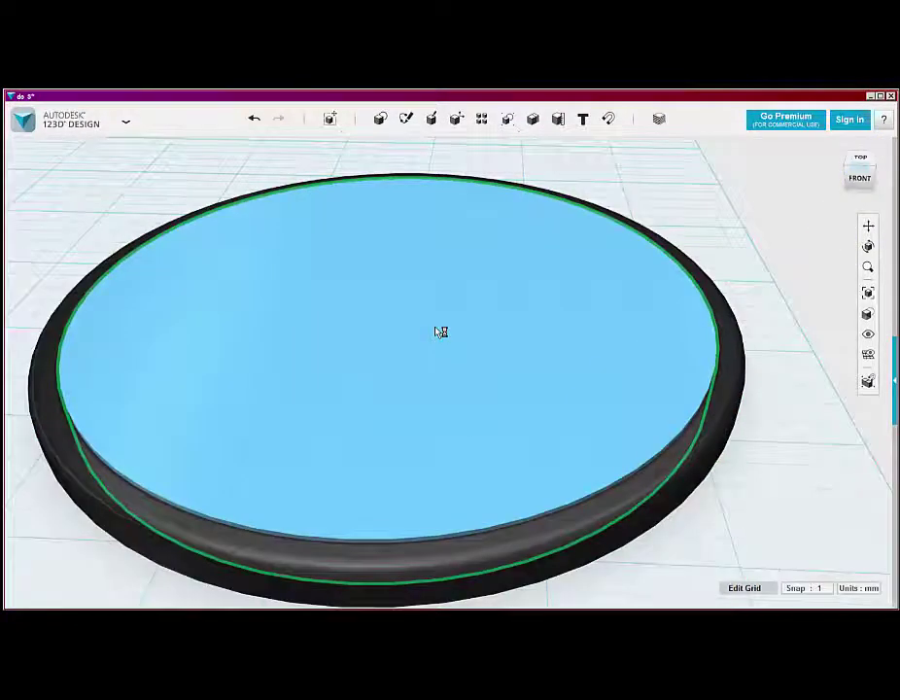
key(ctrl+z)
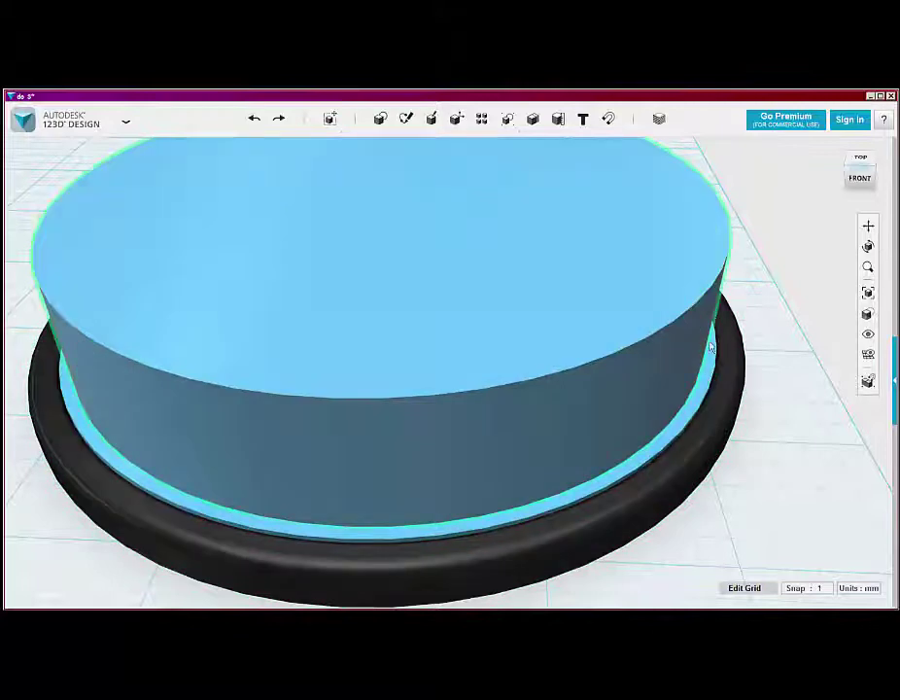
click(715, 367)
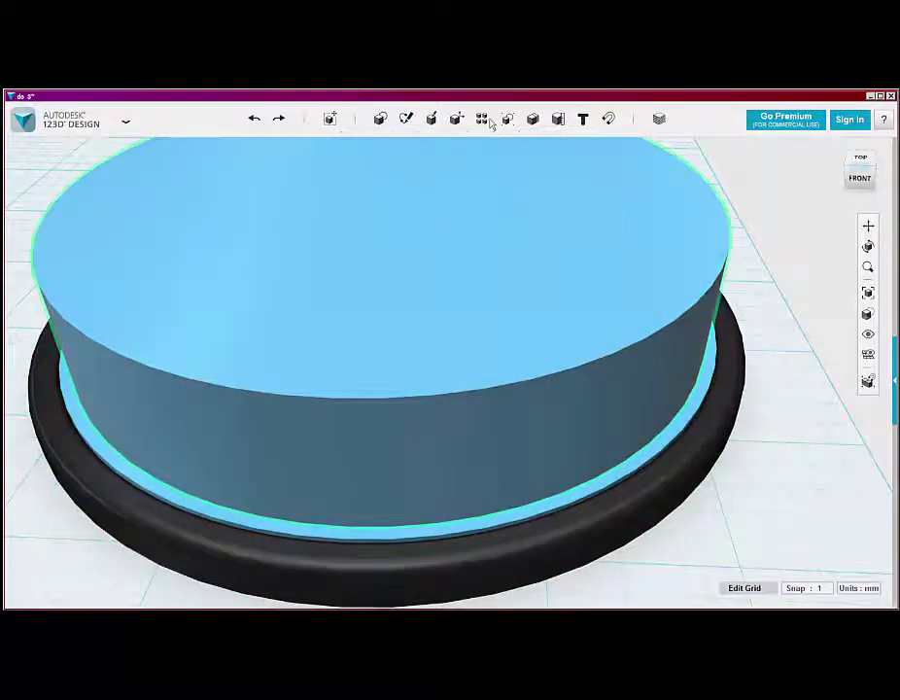
mouse_move(533, 118)
click(550, 147)
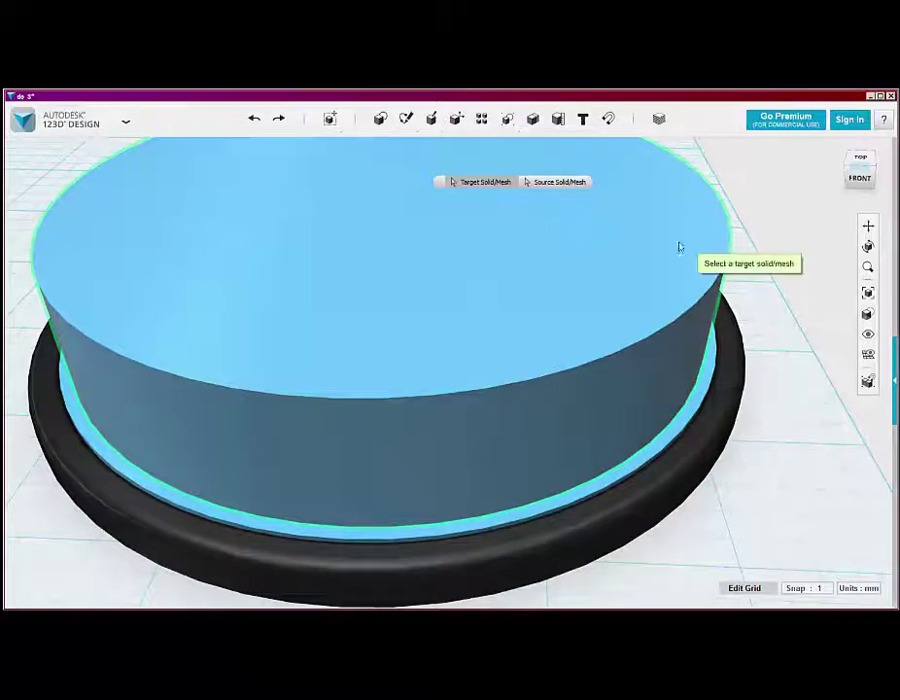
click(562, 245)
click(559, 247)
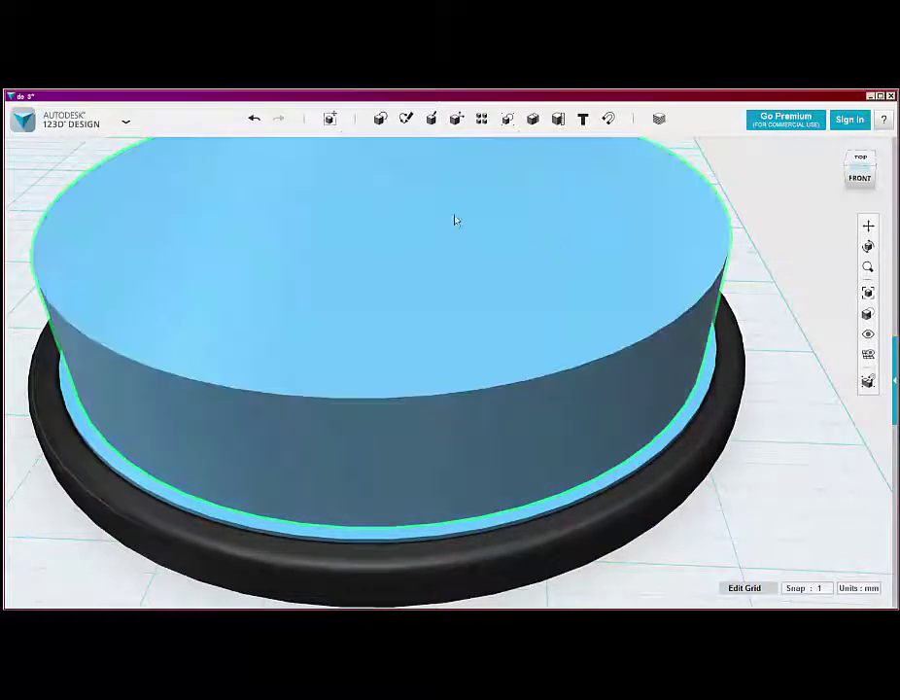
- Move the 53 mm radius cylinder down by 8 mm so that it passes through the disc inside the ring
click(478, 457)
right_drag(478, 457, 505, 394)
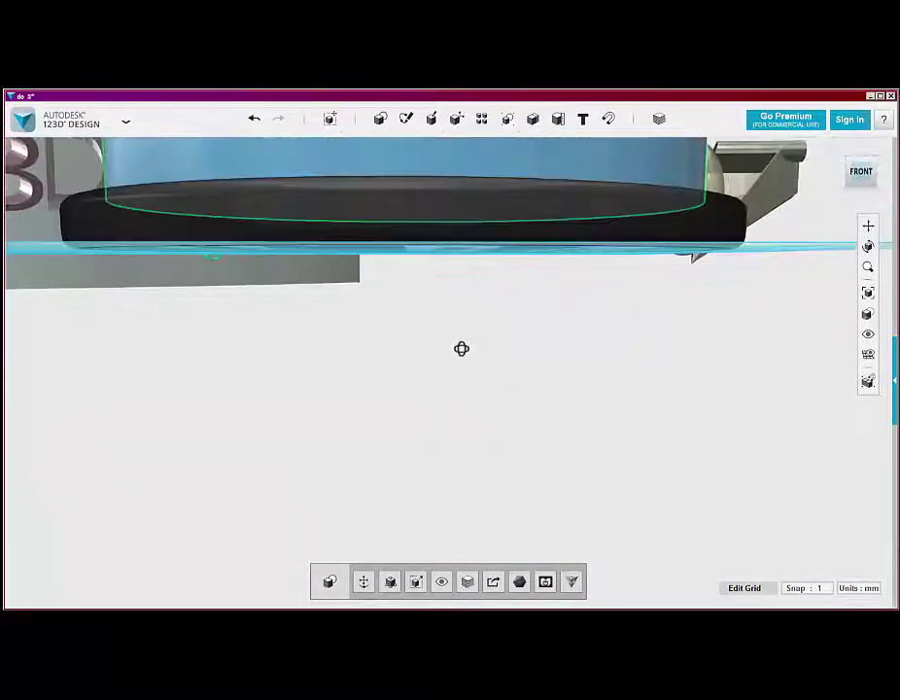
right_drag(462, 348, 409, 448)
click(363, 581)
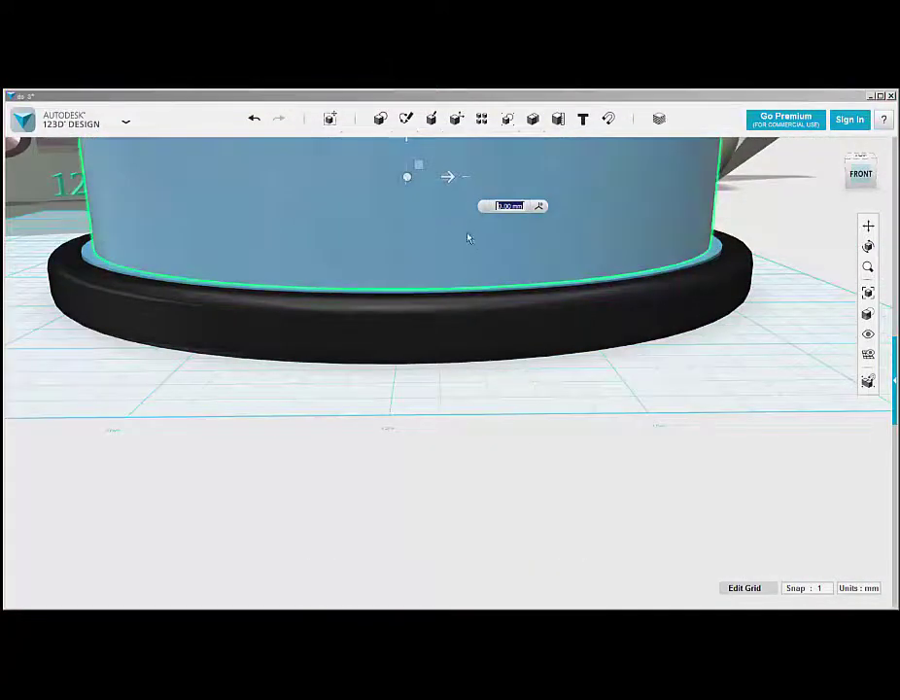
scroll(440, 233, down, 3)
scroll(423, 167, up, 2)
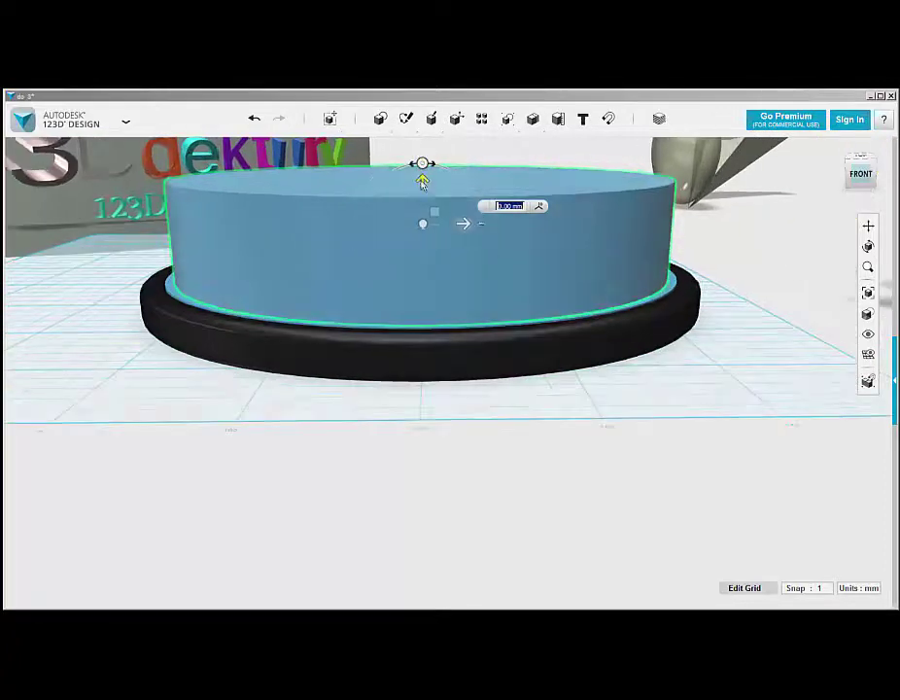
drag(422, 182, 423, 193)
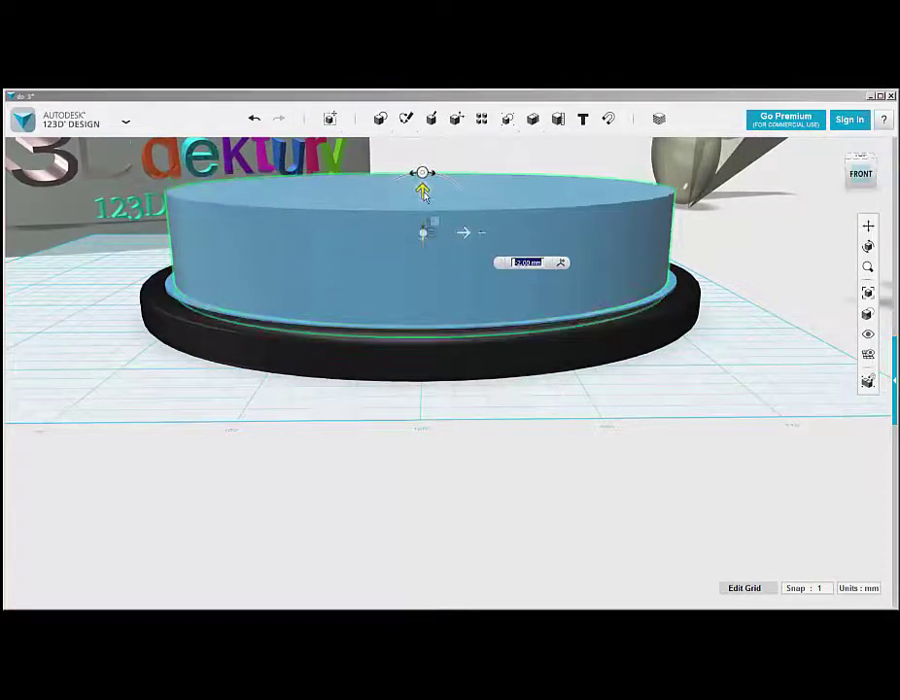
text(8)
key(Return)
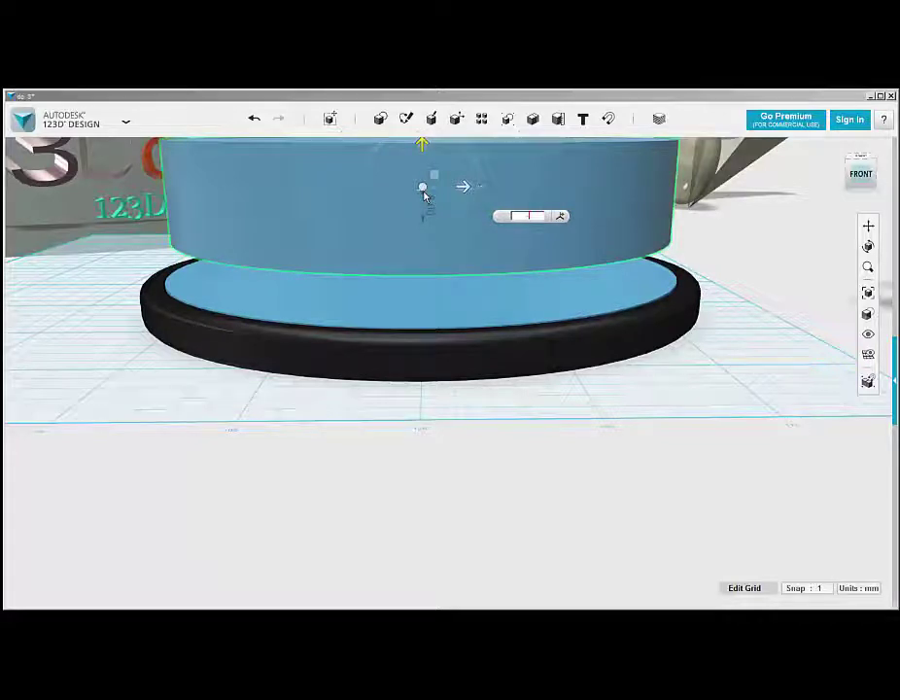
key(Return)
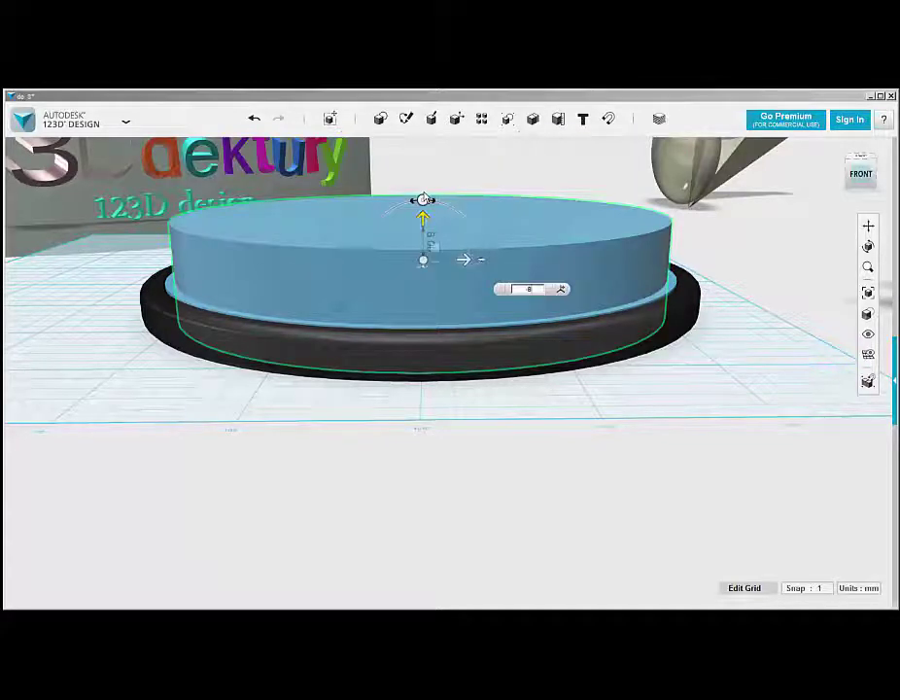
click(552, 477)
- Subtract the lowered 53 mm radius cylinder from the 55 mm radius disc to leave a thin inner ring
right_drag(554, 479, 632, 449)
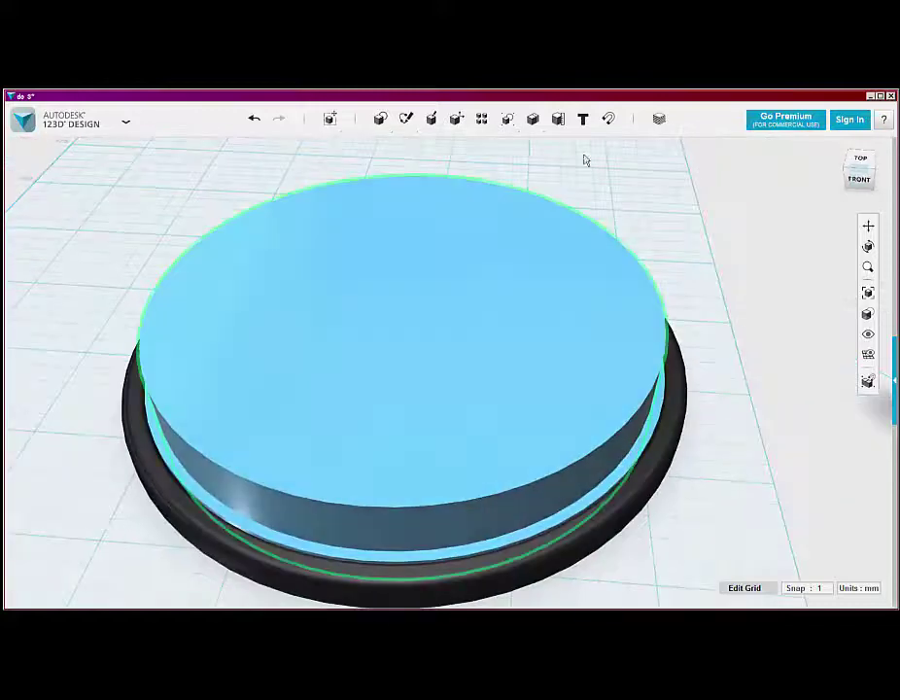
mouse_move(536, 122)
click(554, 148)
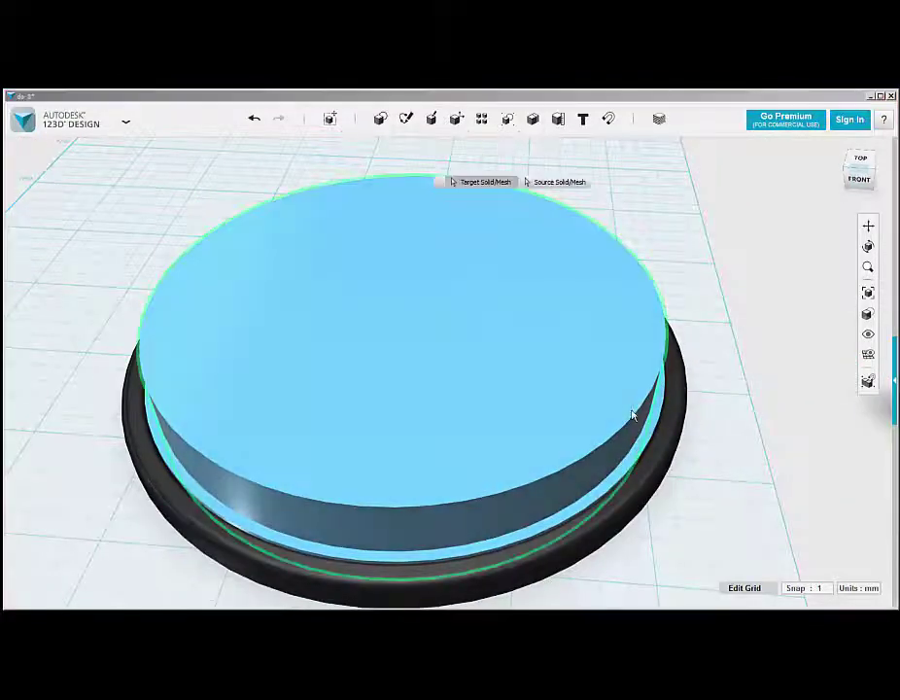
click(629, 396)
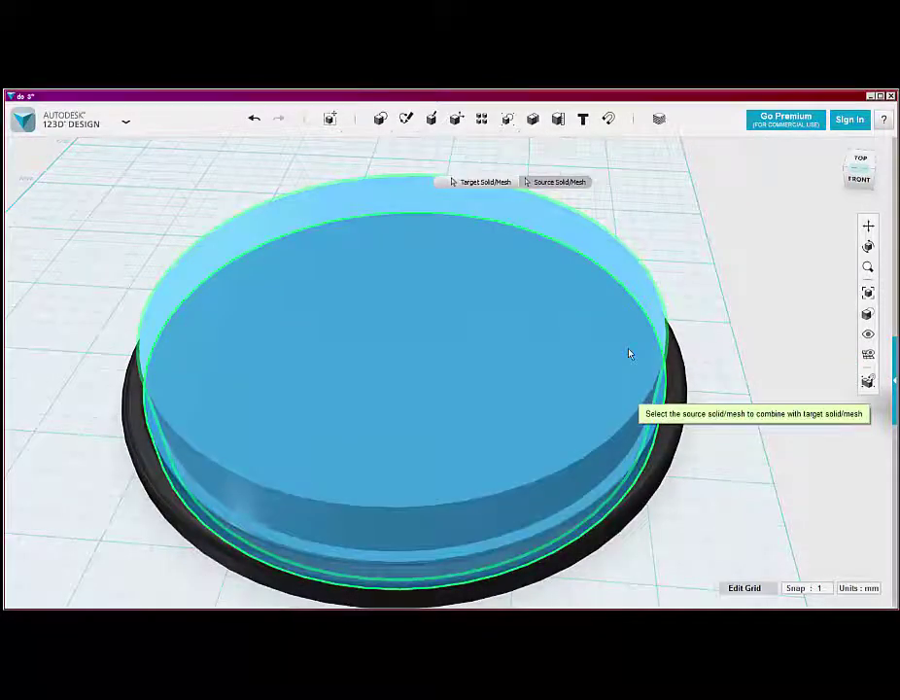
click(629, 354)
click(705, 278)
- Try to move the thin inner ring by 1 mm, then undo the move
right_drag(568, 318, 661, 398)
scroll(423, 239, up, 5)
click(423, 239)
click(366, 581)
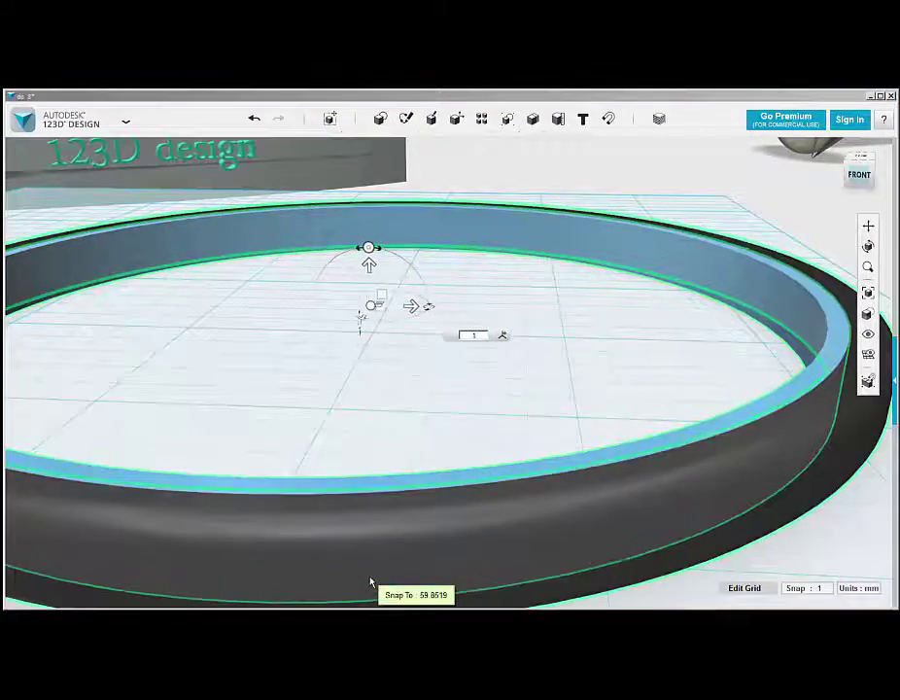
click(370, 581)
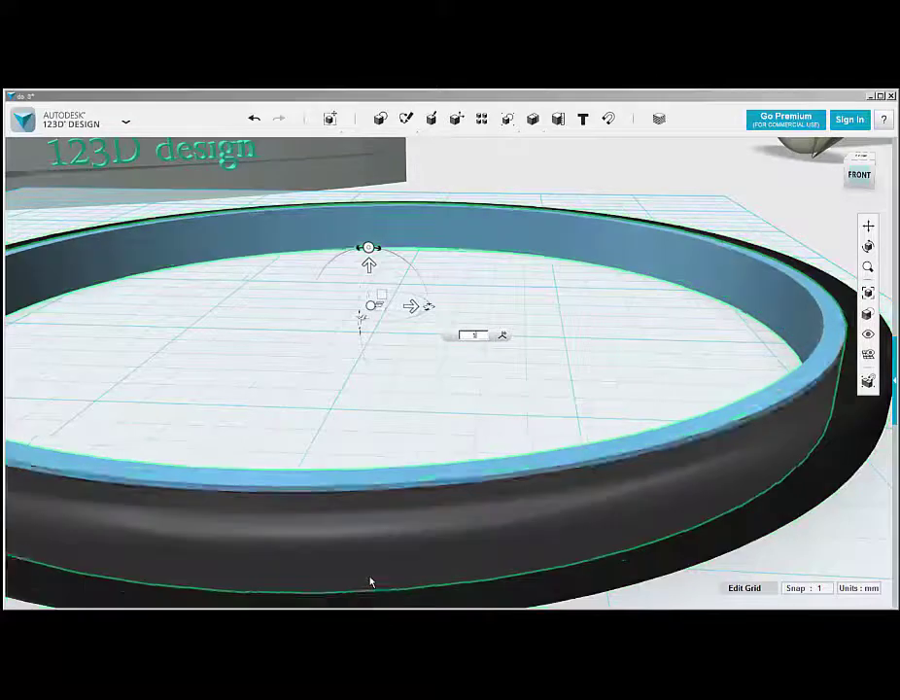
- Move the thin inner ring up by 1 mm within the black ring
click(687, 288)
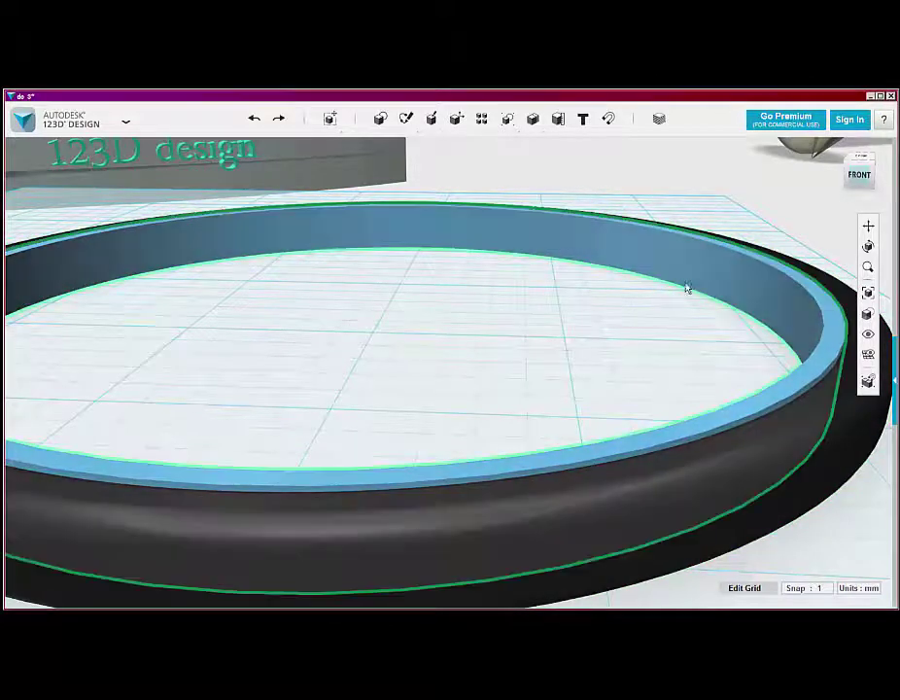
click(363, 581)
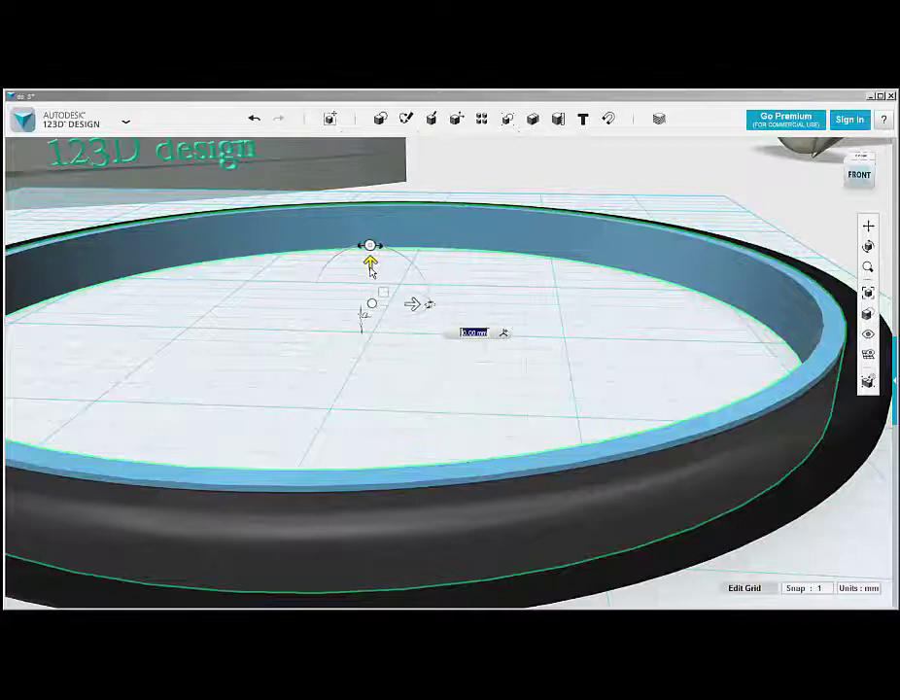
text(1)
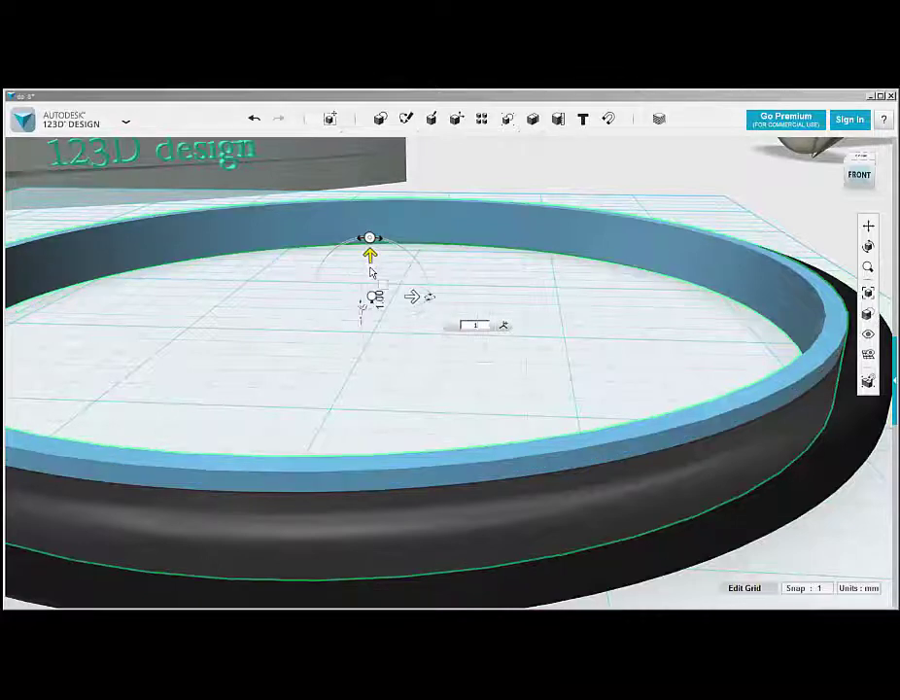
click(488, 373)
- Check the overall dimensions of the thin inner ring and of the black outer ring with Smart Scale
click(533, 219)
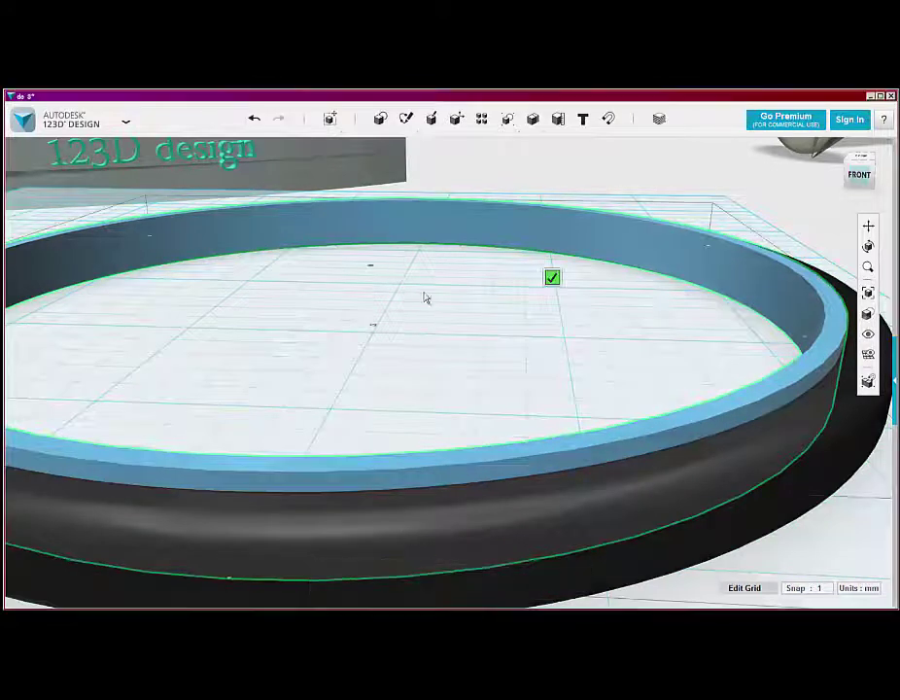
scroll(476, 270, down, 3)
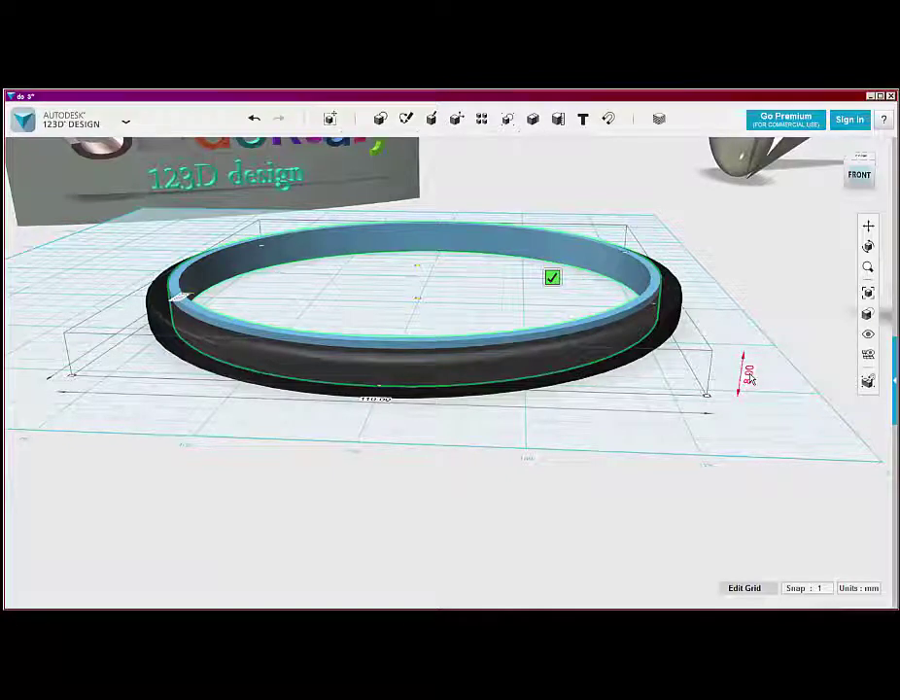
click(668, 332)
click(643, 337)
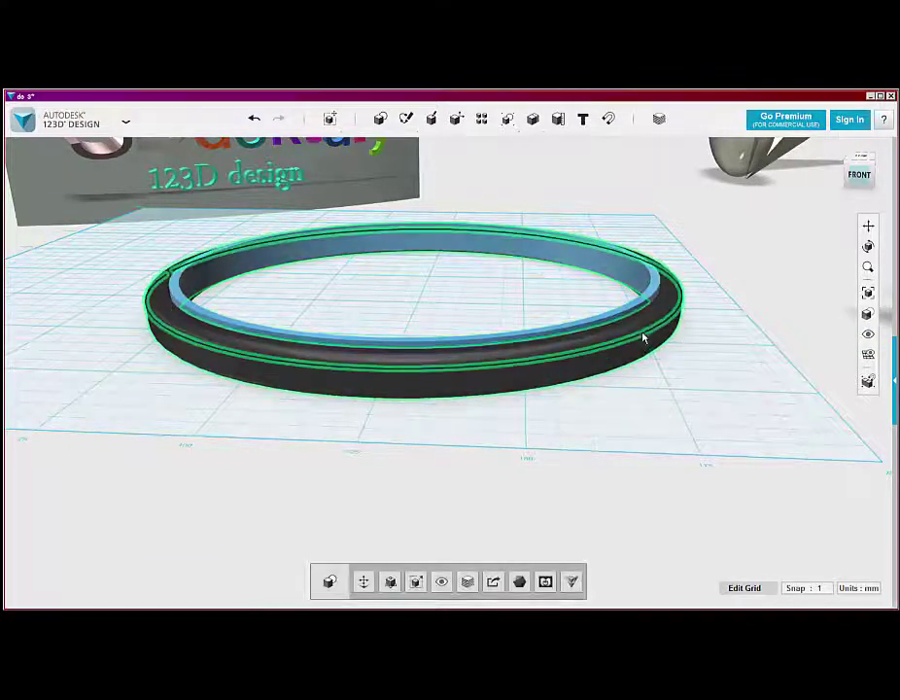
click(580, 365)
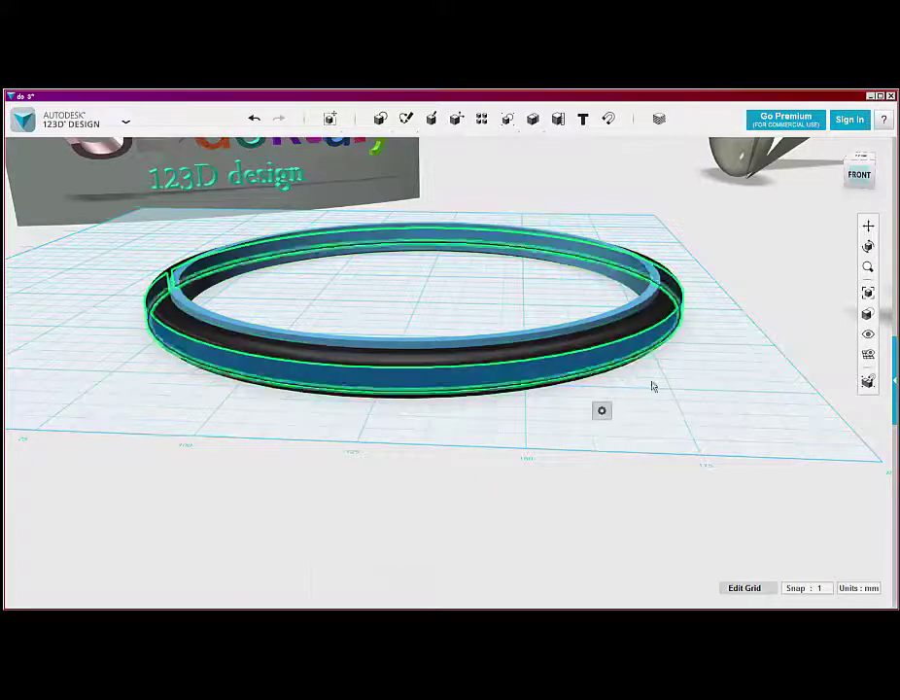
click(737, 382)
scroll(627, 289, up, 3)
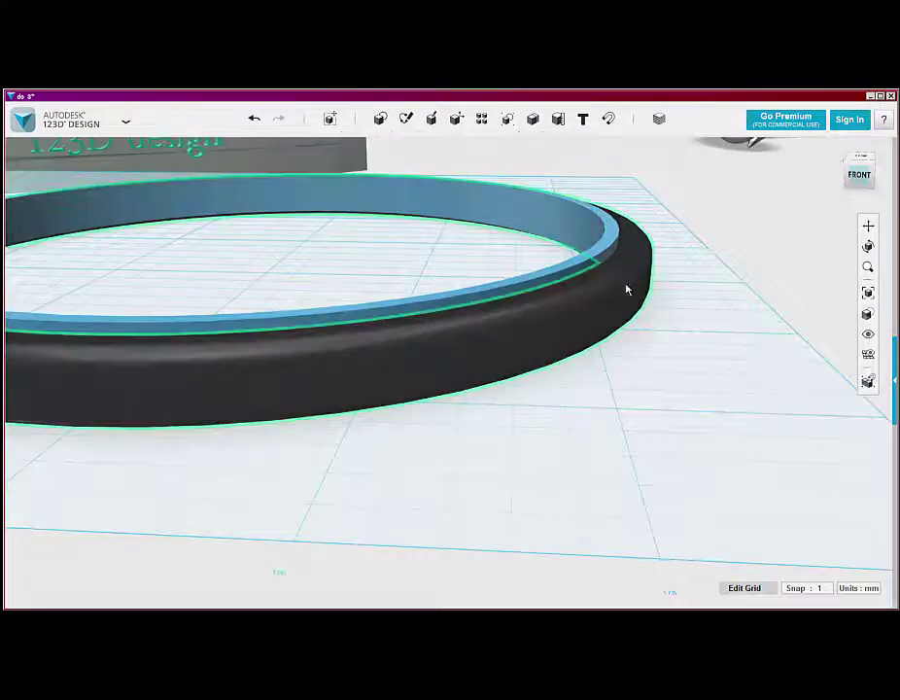
scroll(624, 280, down, 3)
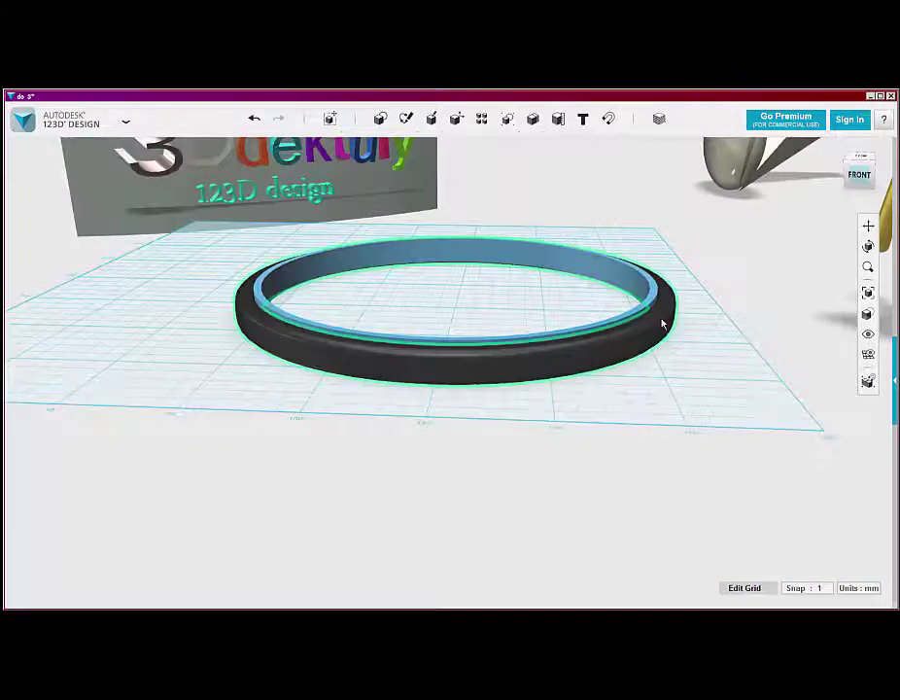
click(662, 324)
click(389, 581)
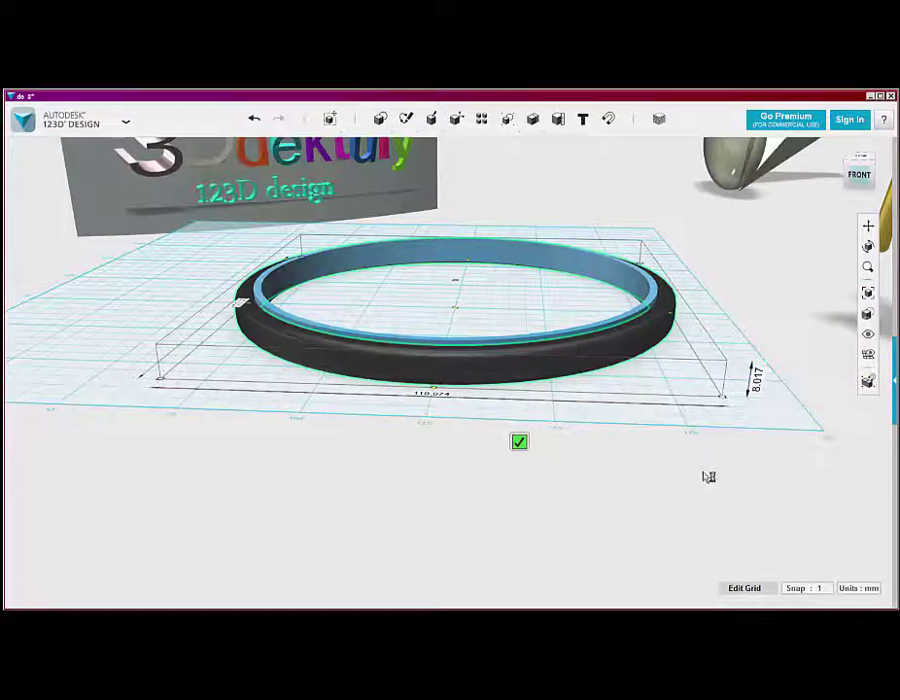
scroll(647, 321, up, 3)
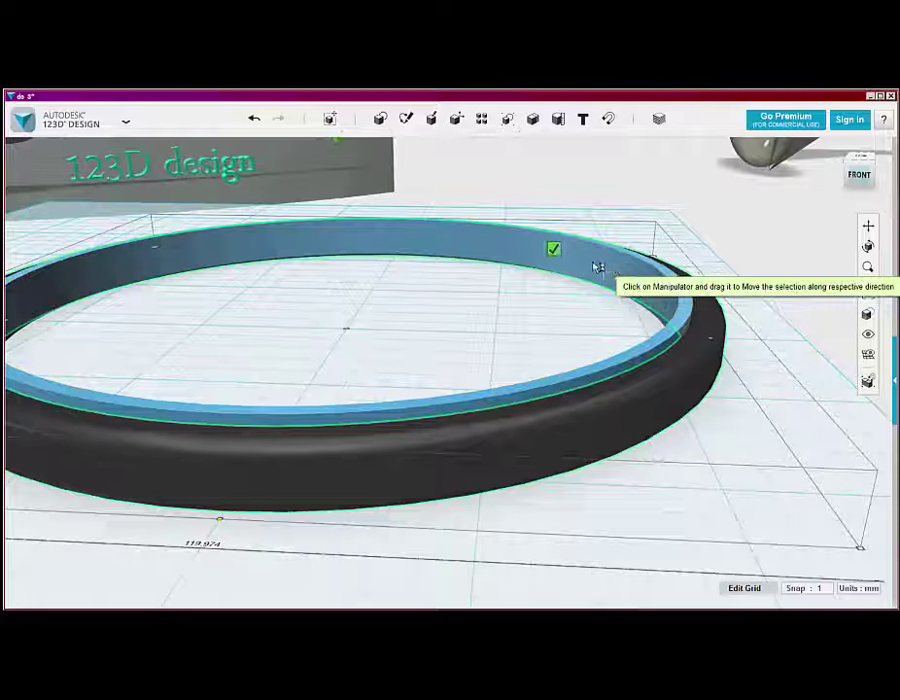
click(642, 450)
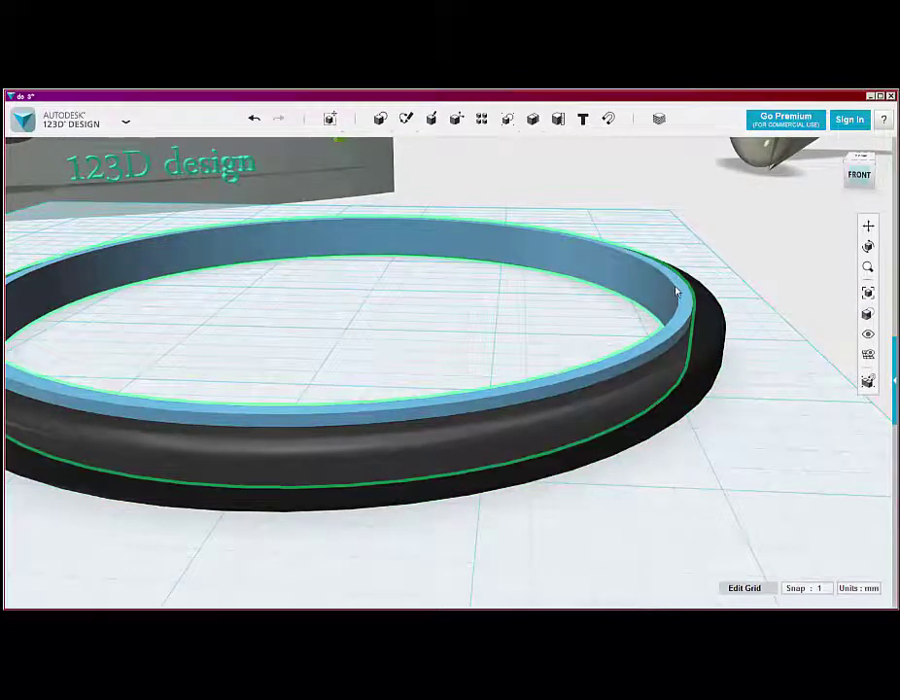
- Reduce the thin inner ring's height to 6 mm with Smart Scale
click(678, 291)
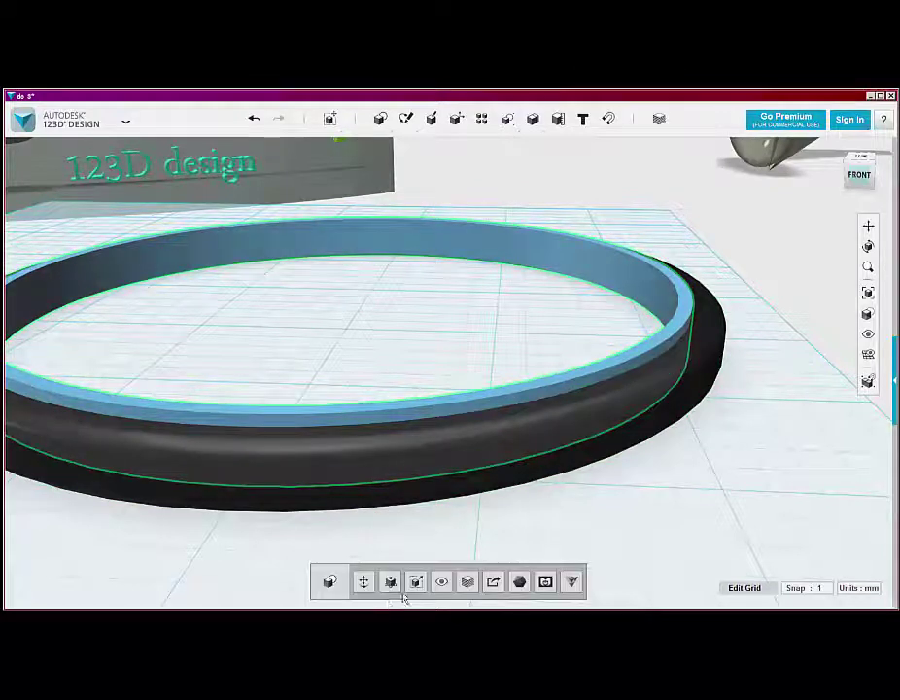
click(392, 581)
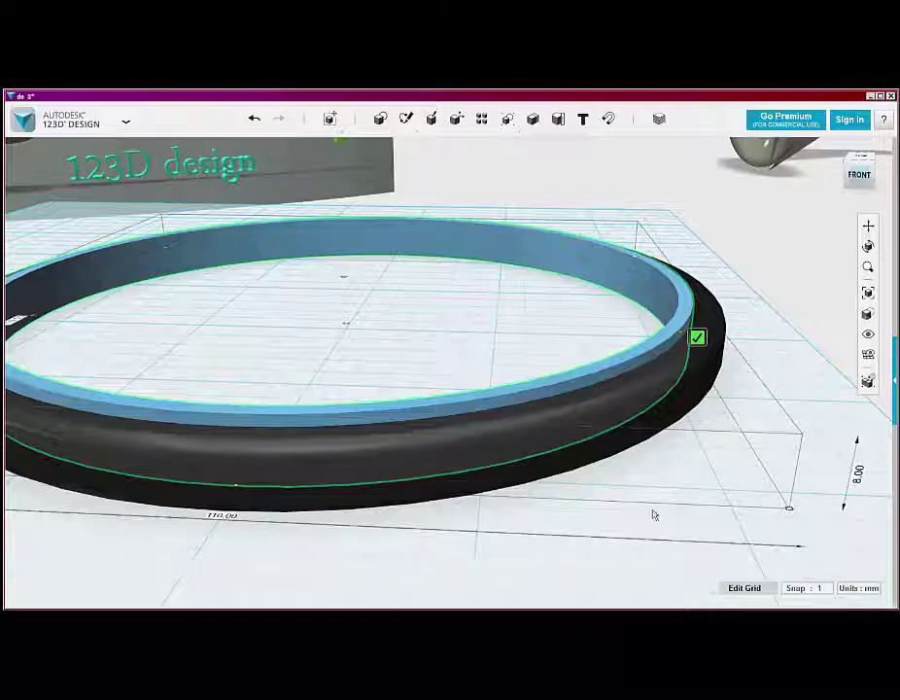
click(860, 477)
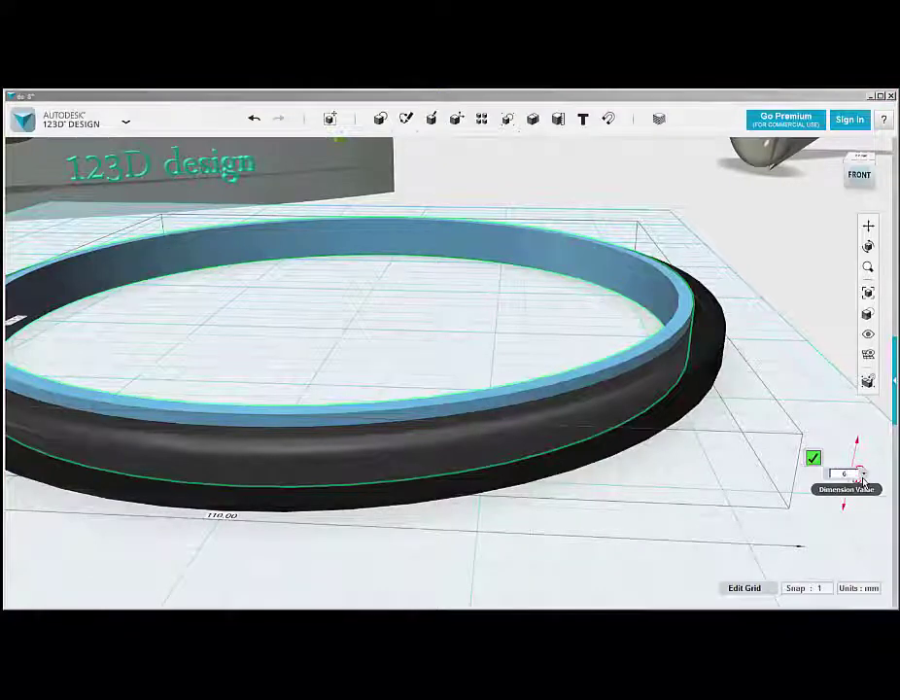
text(6)
key(Return)
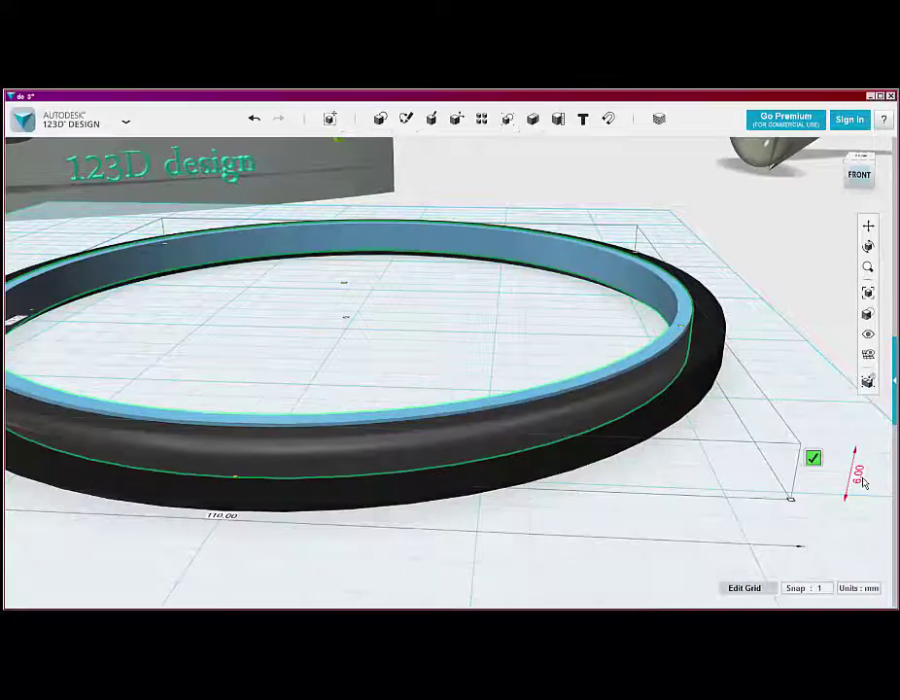
click(355, 234)
- Move the resized inner ring down by 1 mm within the black ring
click(354, 235)
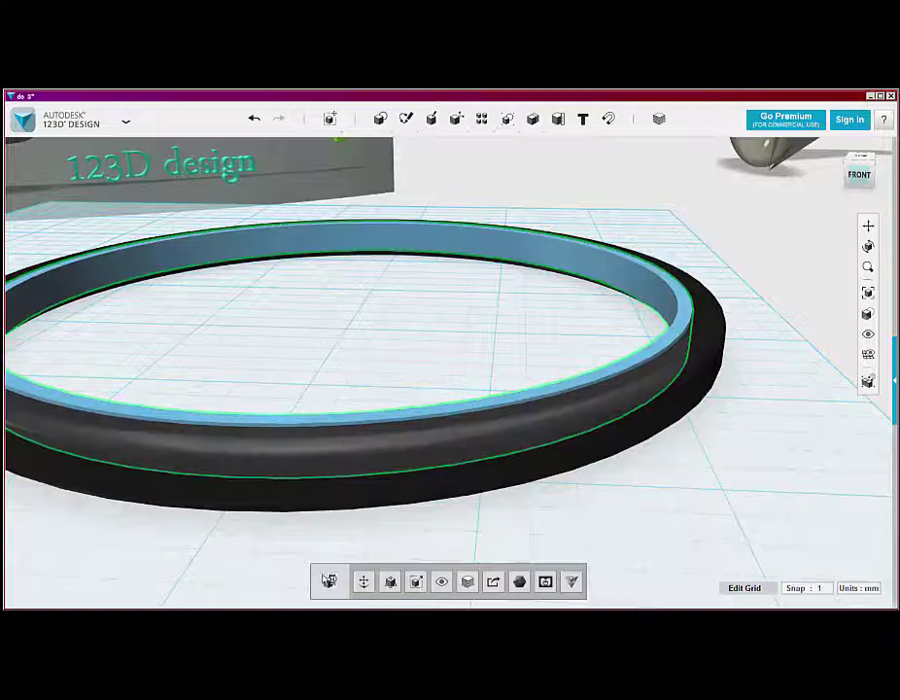
click(364, 581)
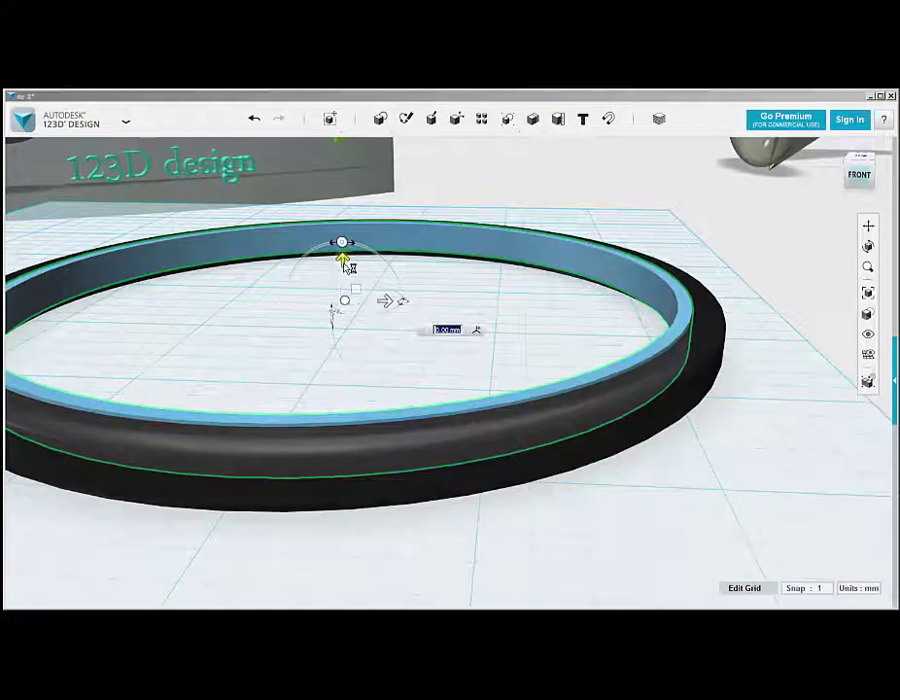
text(1)
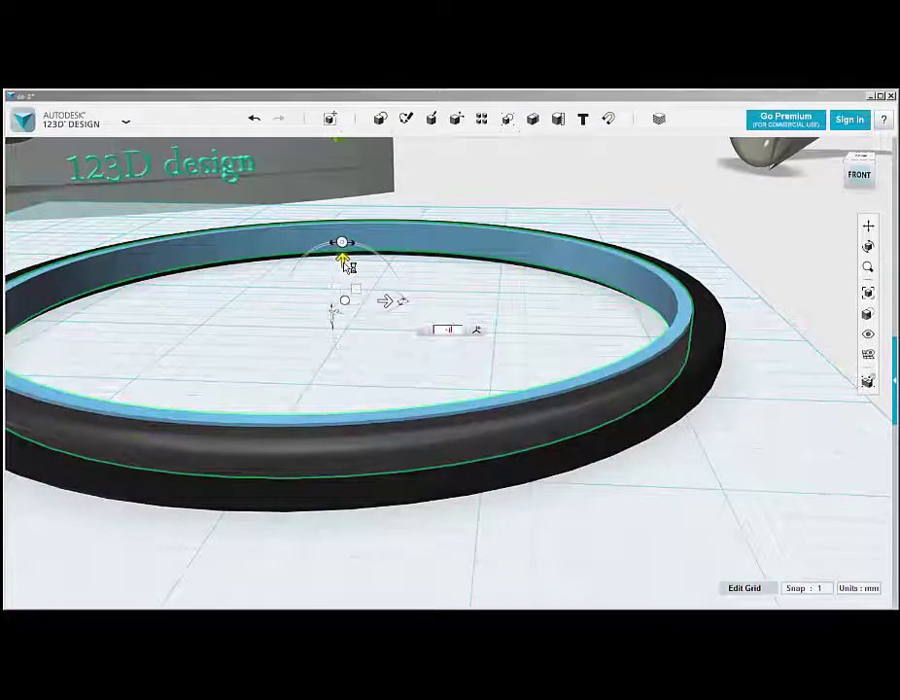
key(Return)
click(345, 265)
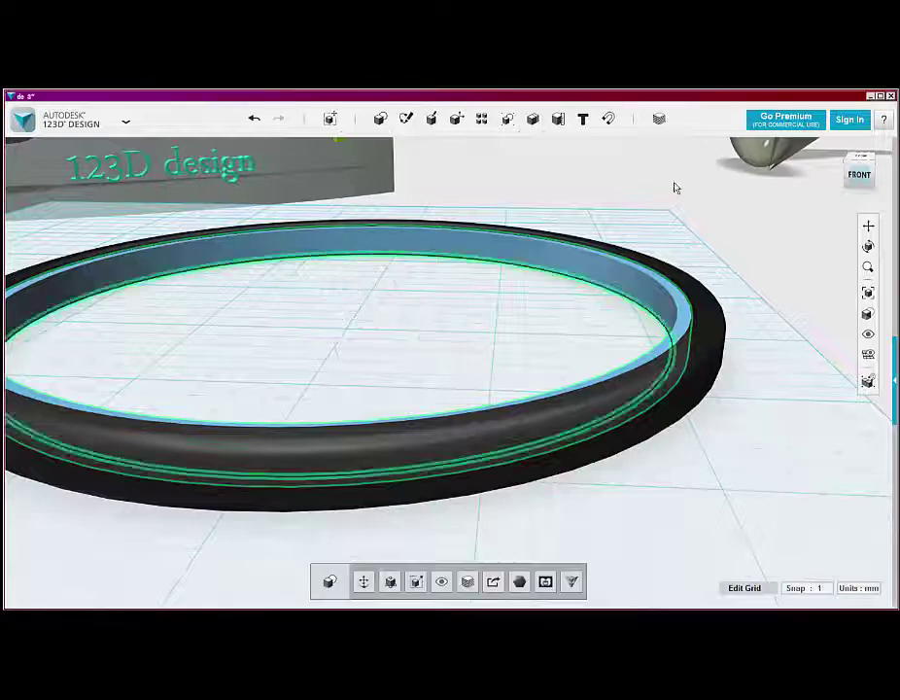
- Inspect the fit of the inner ring inside the black ring from above and from the front
right_drag(707, 489, 573, 279)
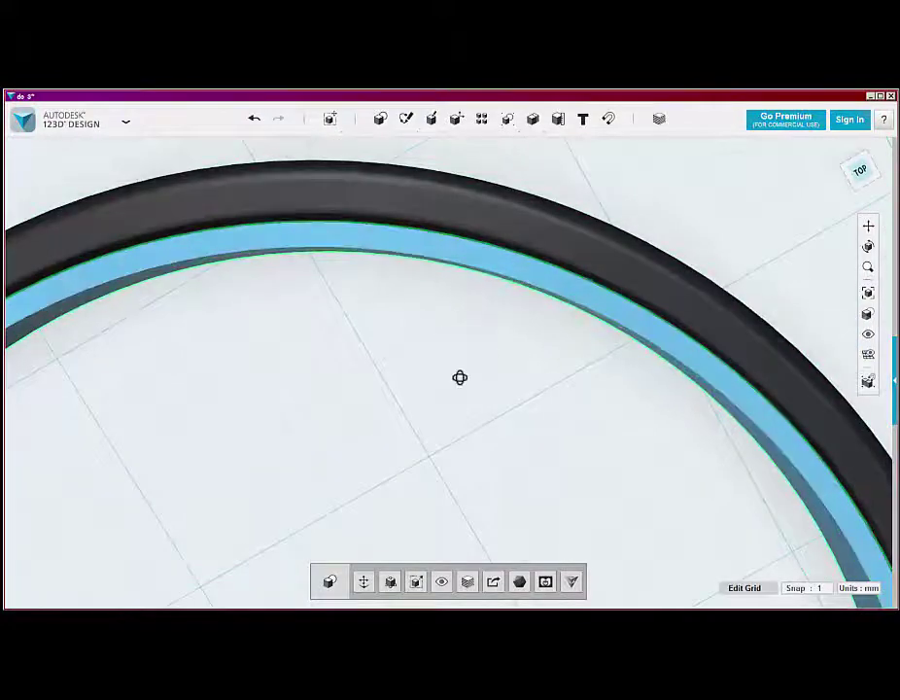
right_drag(460, 378, 470, 318)
scroll(488, 321, down, 5)
right_drag(352, 388, 316, 305)
scroll(535, 288, down, 3)
scroll(530, 281, up, 4)
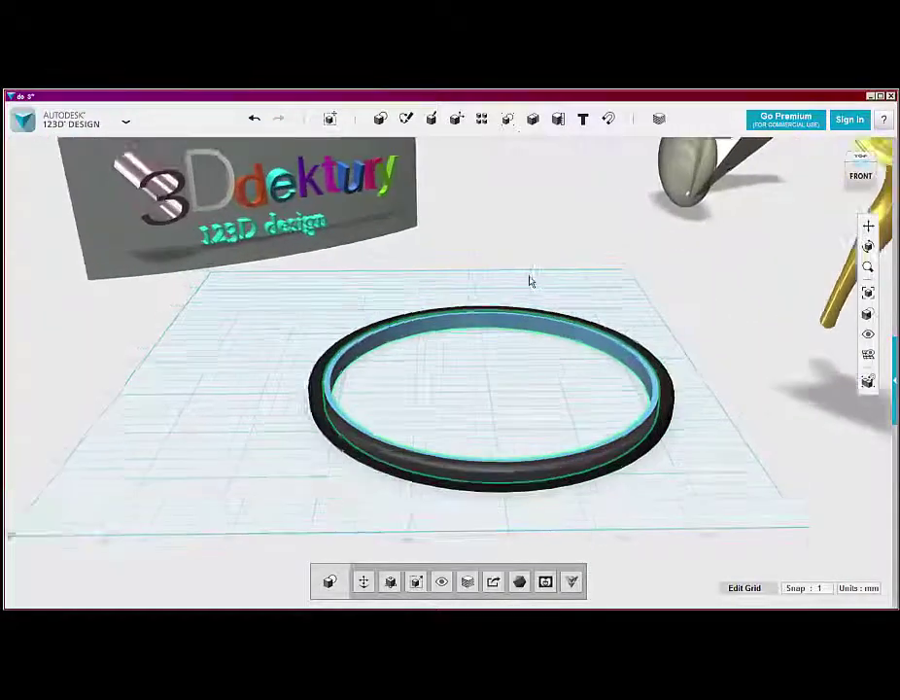
scroll(528, 281, up, 1)
click(537, 268)
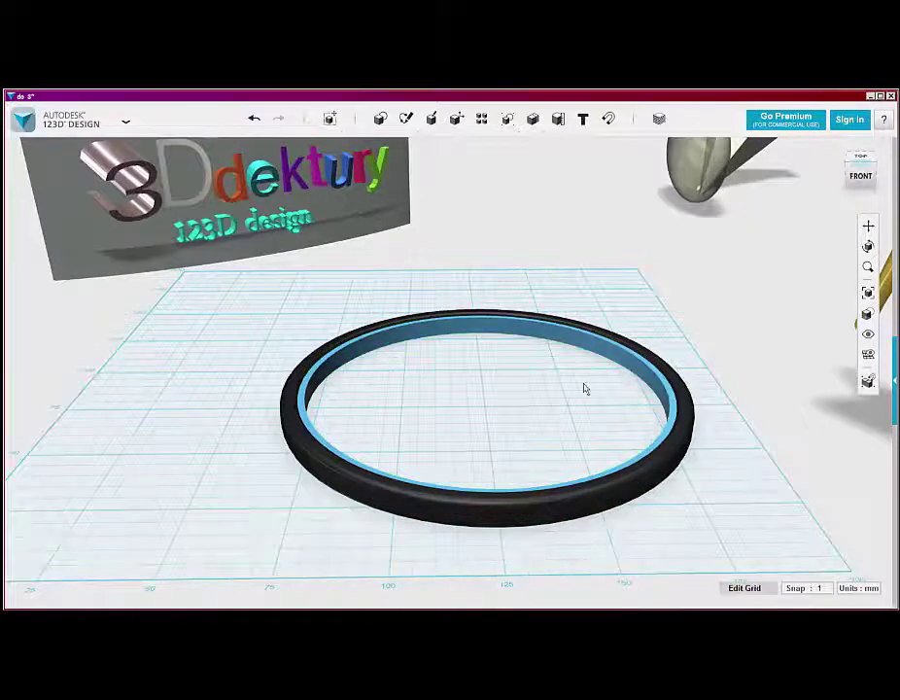
- Colour the inner ring orange-red, #E64C0F, with the material colour overlay applied
click(600, 353)
click(467, 581)
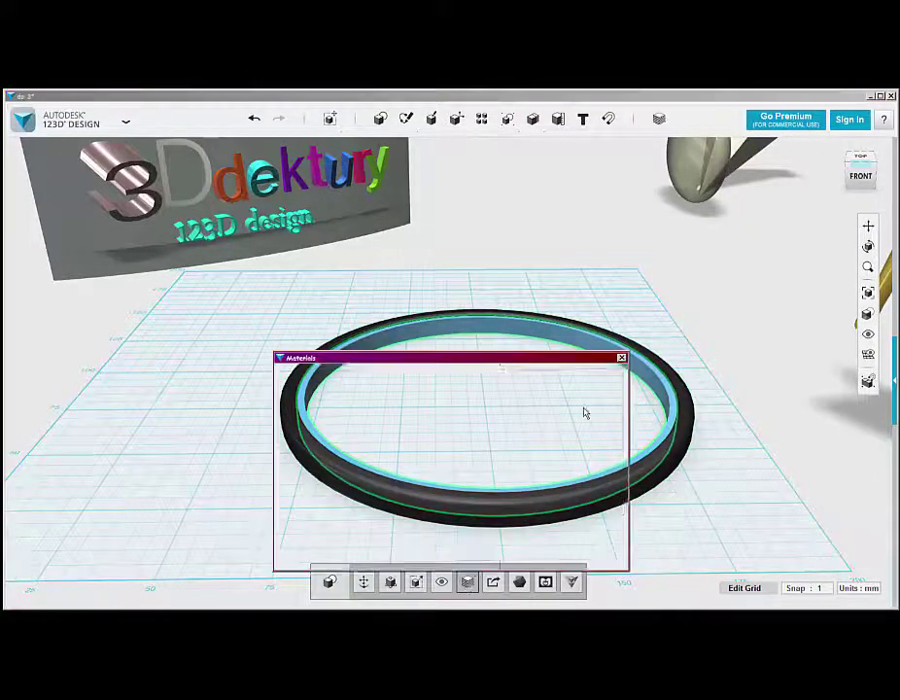
click(604, 418)
drag(615, 421, 608, 437)
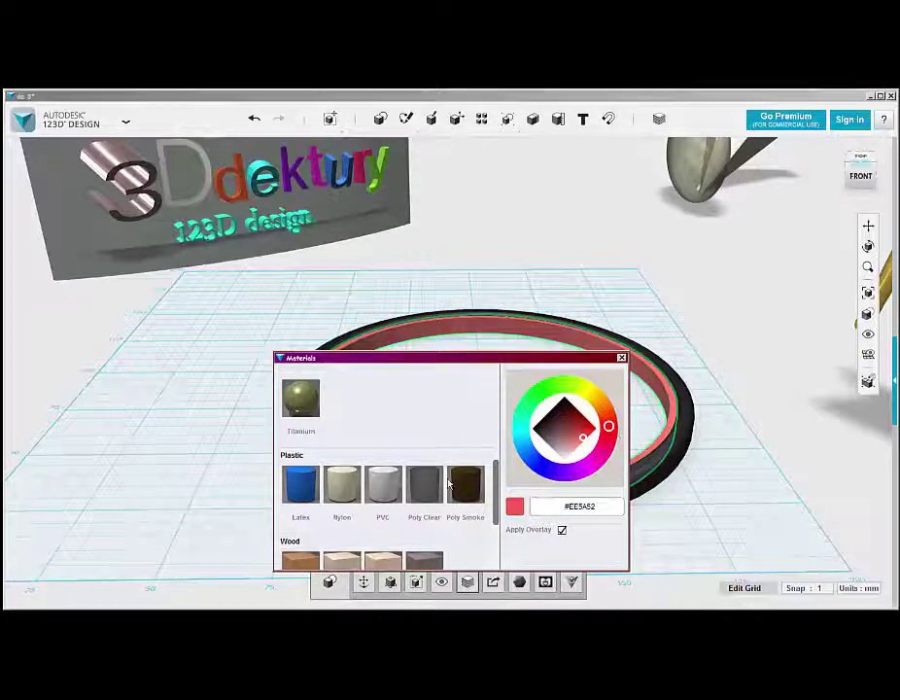
mouse_move(586, 437)
mouse_down()
mouse_move(611, 416)
mouse_move(615, 428)
mouse_up()
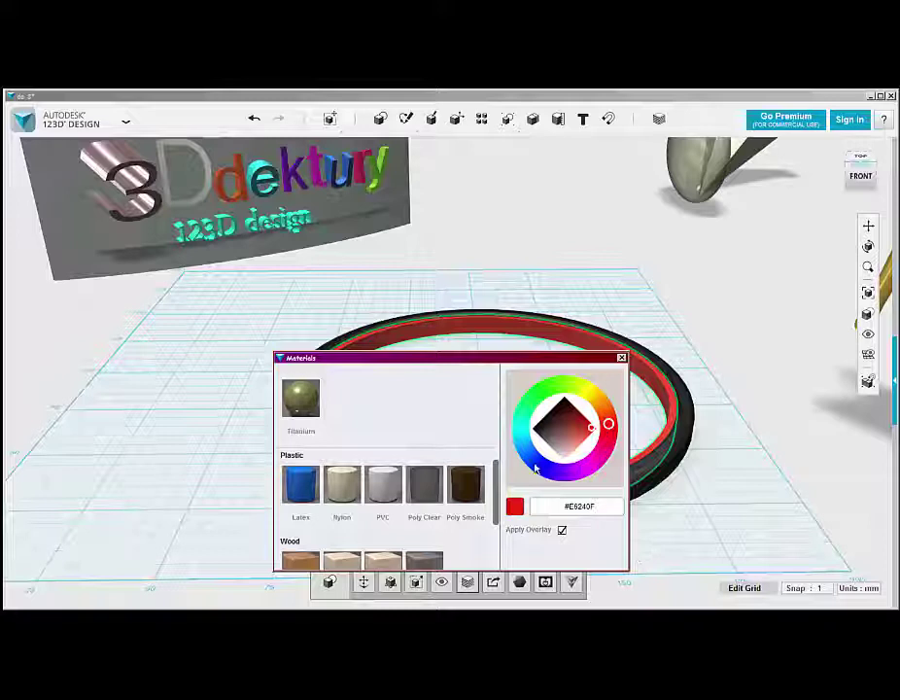
drag(620, 430, 613, 416)
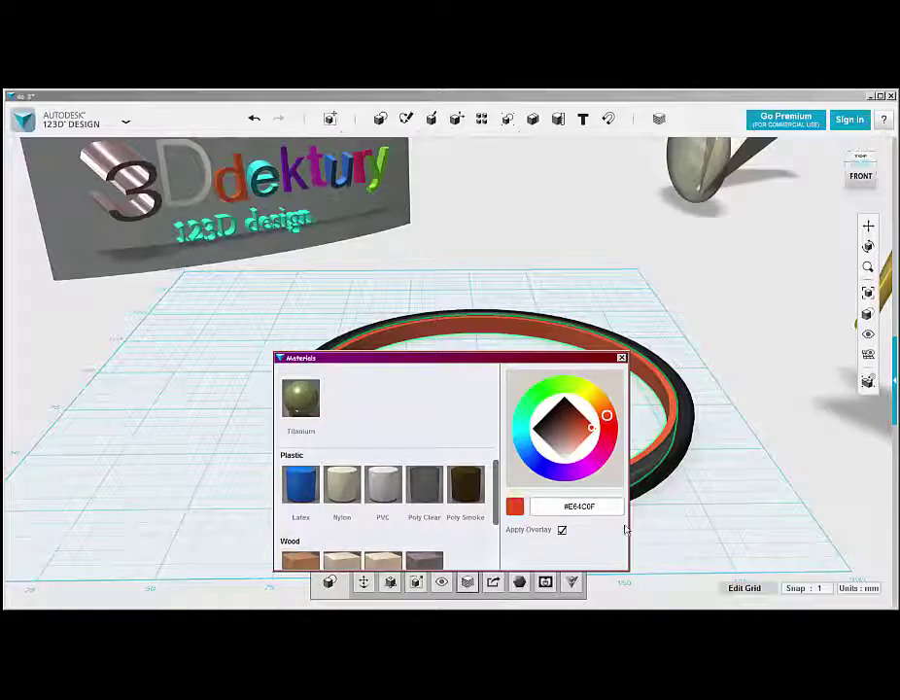
click(683, 526)
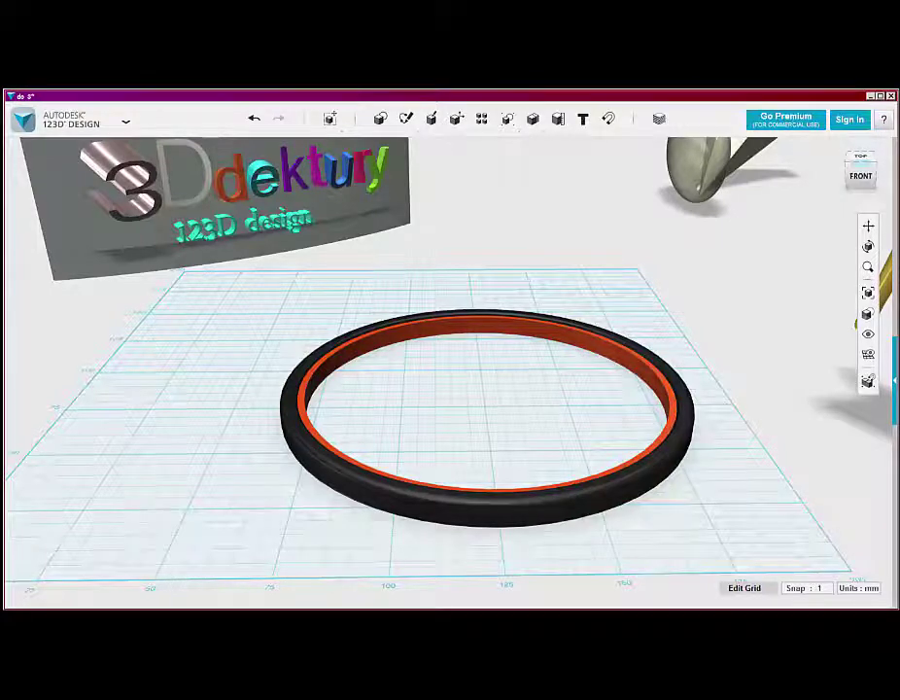
scroll(529, 453, down, 5)
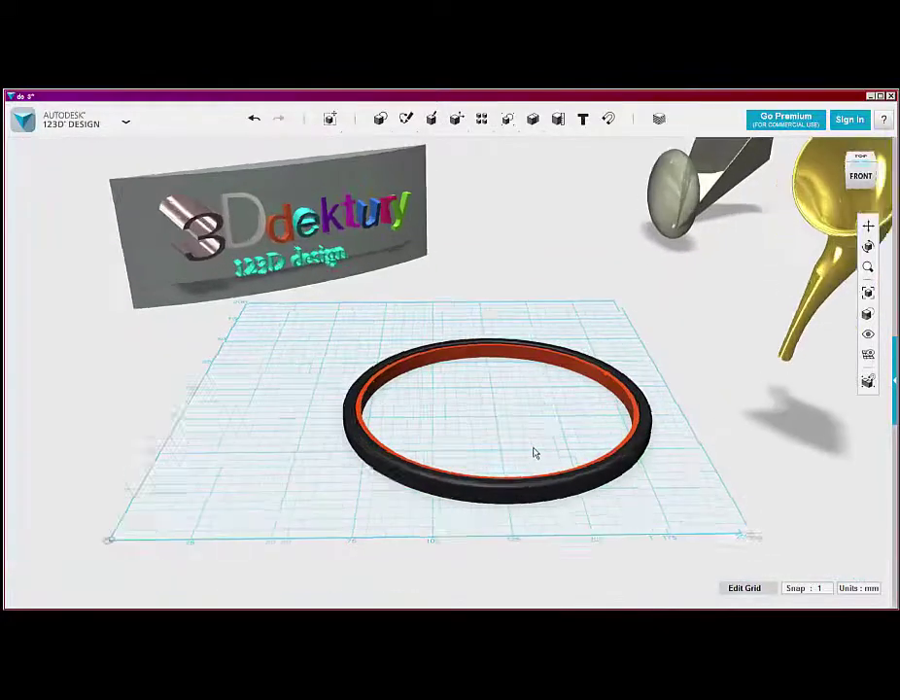